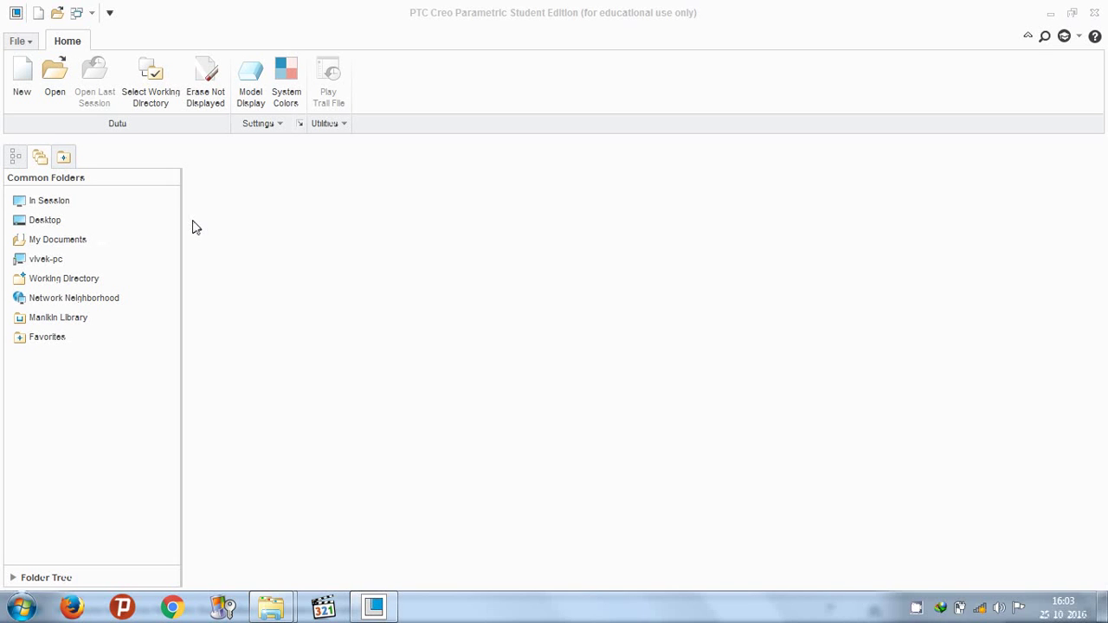
- Create new solid part PRT0001 with the default template and start a sketch on the FRONT plane
click(32, 102)
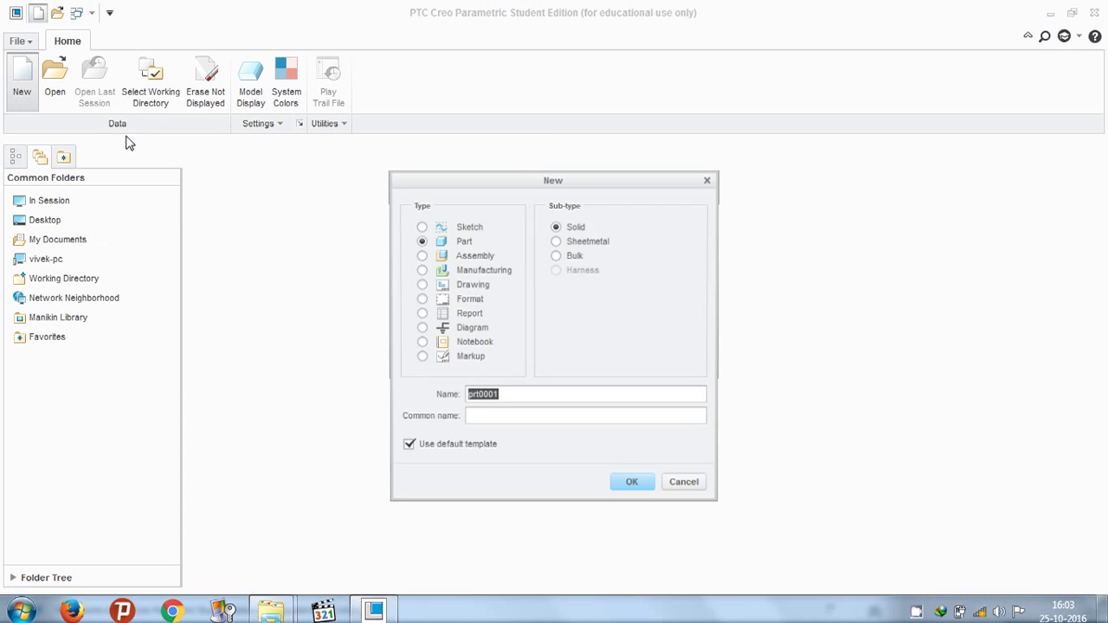
click(626, 490)
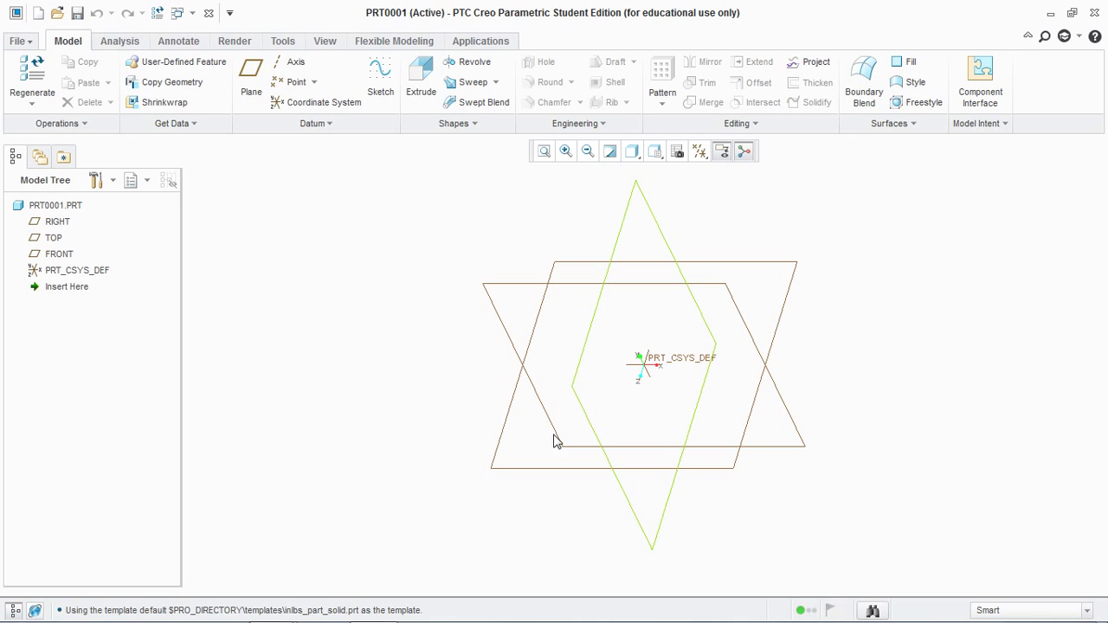
click(381, 82)
click(58, 222)
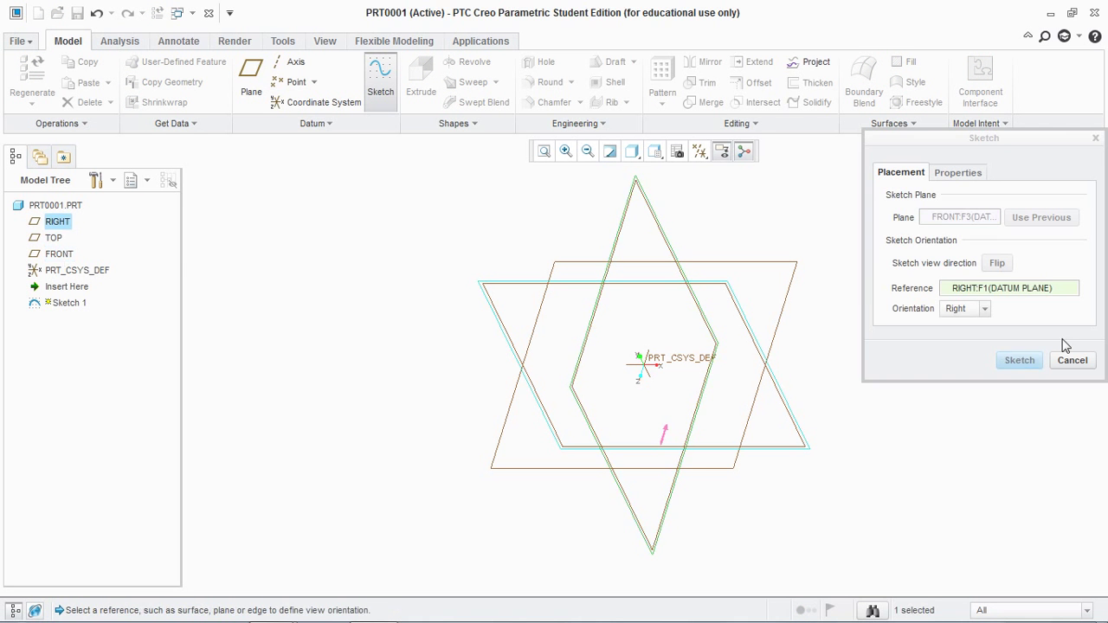
- Accept the sketch setup, orient it to face the screen, and hide the datum planes
click(1017, 363)
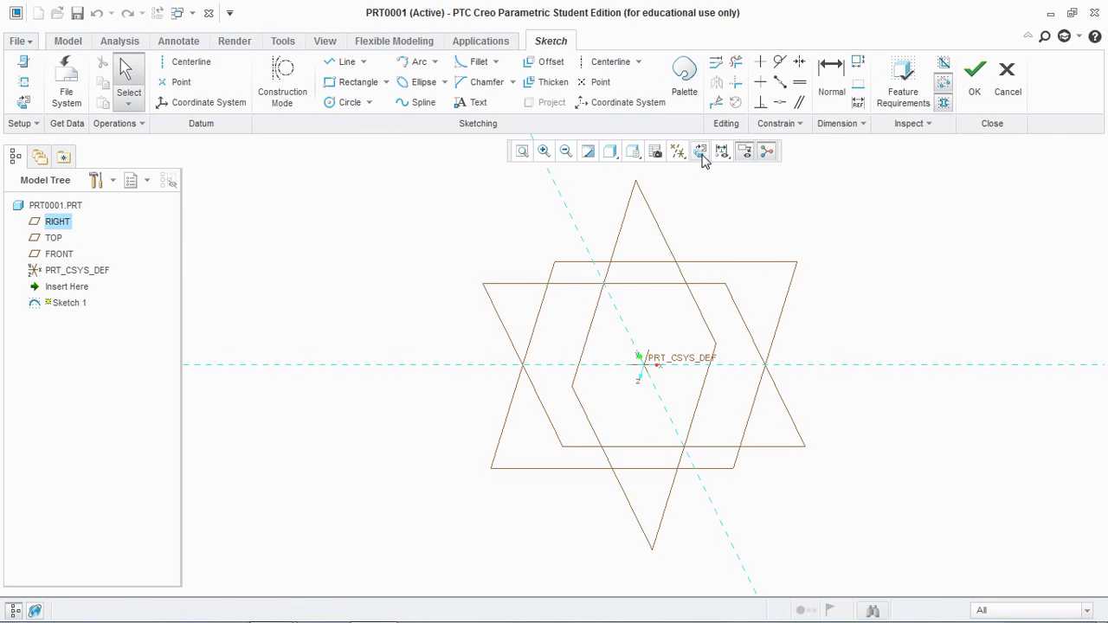
click(702, 152)
click(677, 153)
click(681, 170)
- Draw a circle centred on the sketch origin and begin entering its diameter as 21.35*2
click(350, 103)
click(643, 364)
click(624, 490)
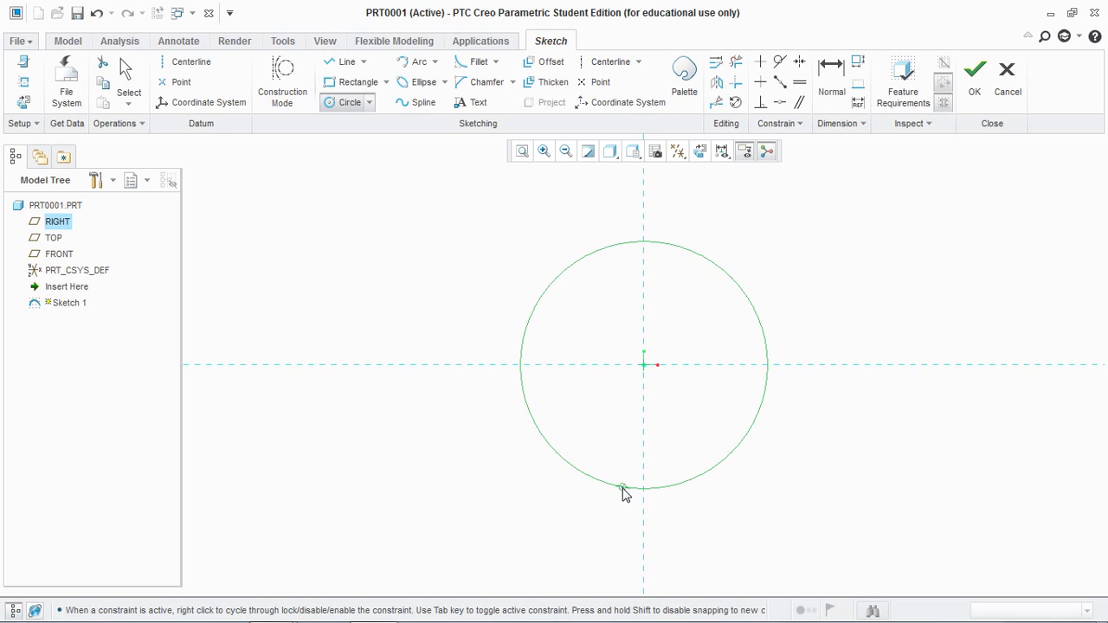
middle_click(624, 490)
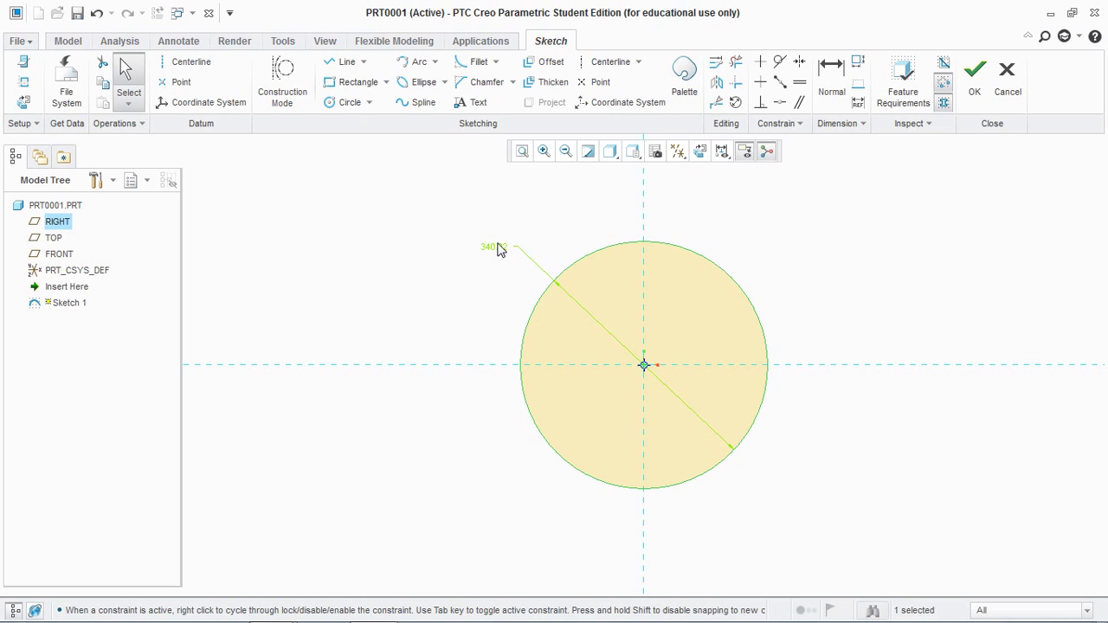
double_click(499, 250)
text(21.35*2)
- Commit the 42.70 diameter and draw vertical and horizontal radius lines from the centre
key(Return)
click(346, 62)
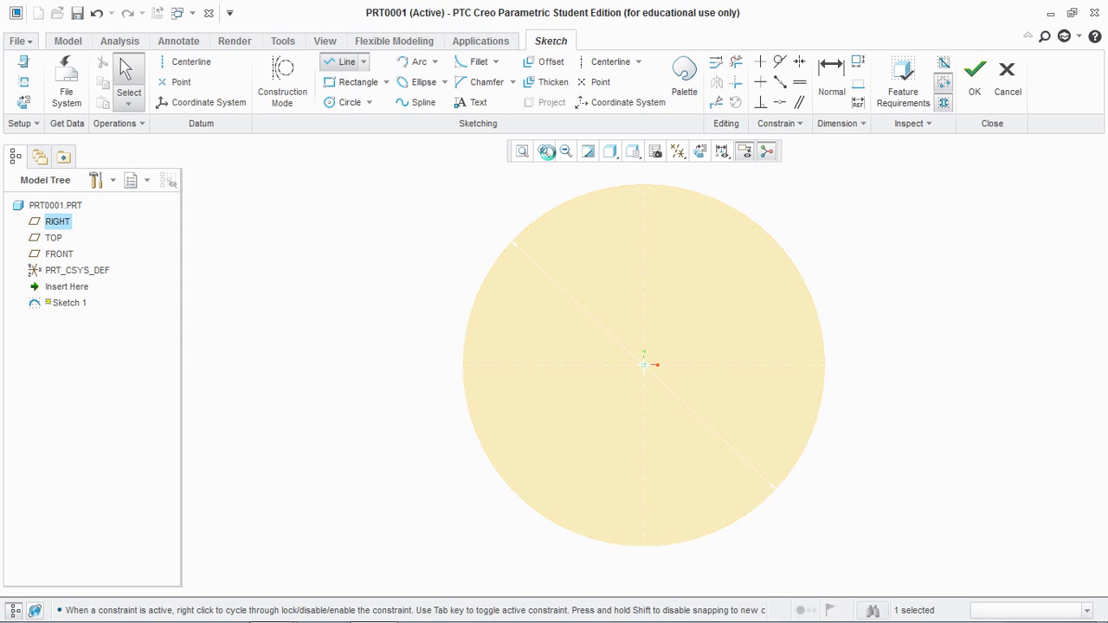
click(643, 184)
click(644, 364)
click(824, 366)
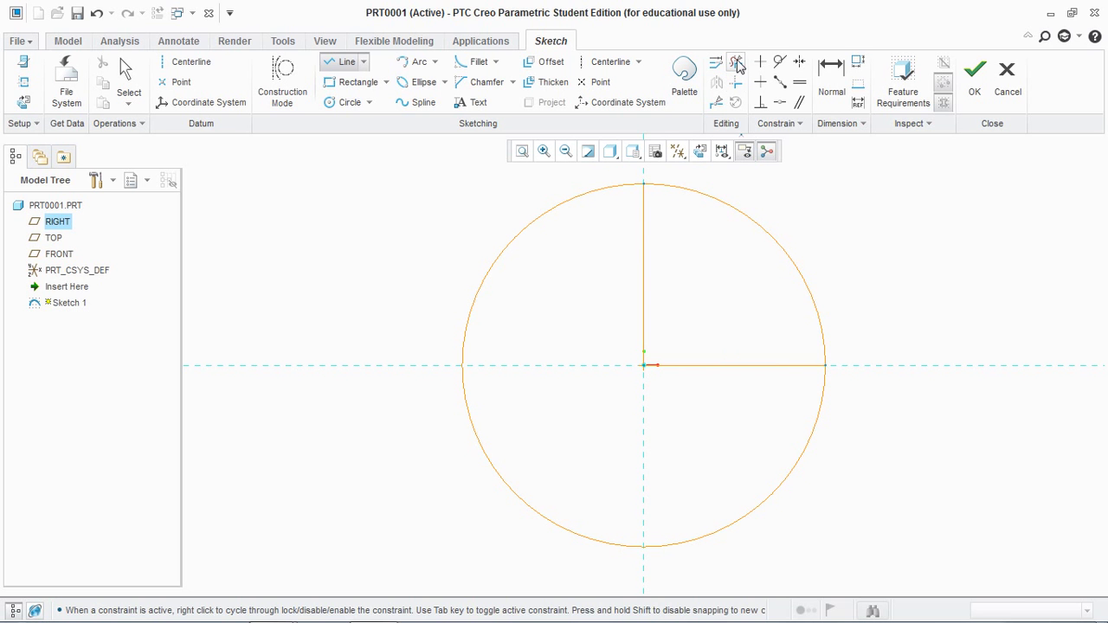
- Delete the left half and lower arc of the circle, leaving a quarter-circle, and finish Sketch 1
click(735, 62)
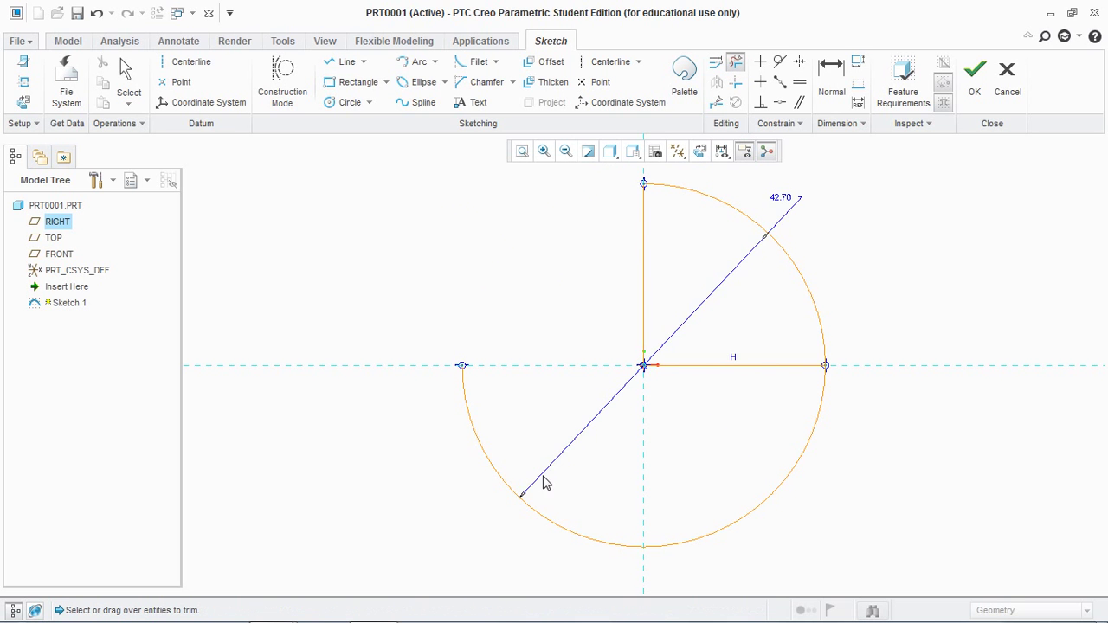
click(543, 517)
click(757, 512)
click(974, 74)
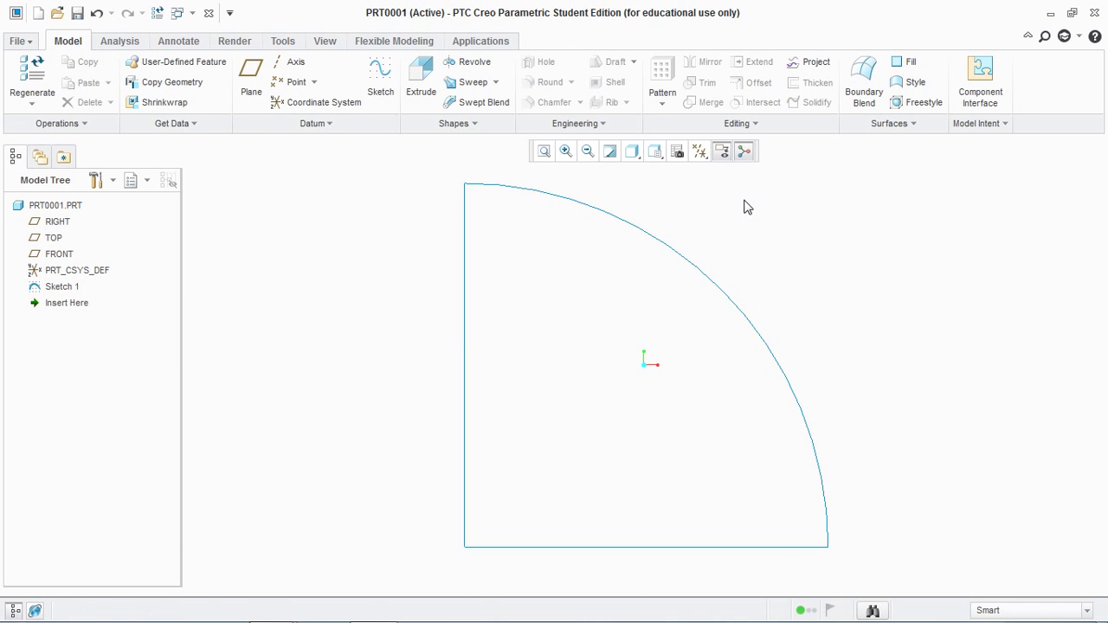
- Revolve Sketch 1 360° about its vertical edge into a solid hemisphere
click(467, 61)
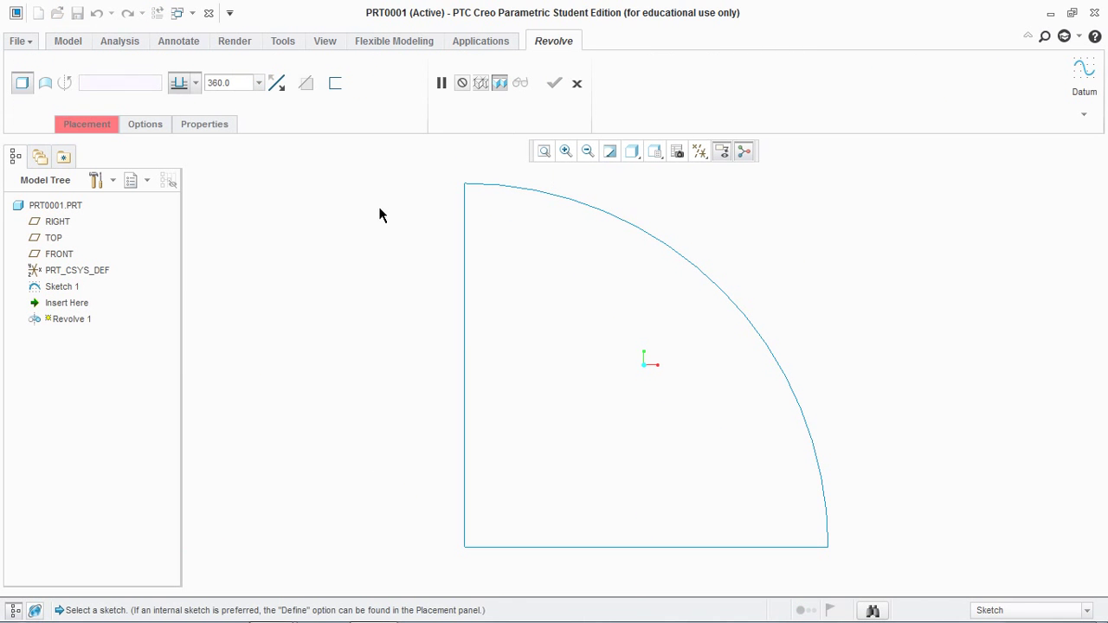
click(632, 224)
click(465, 317)
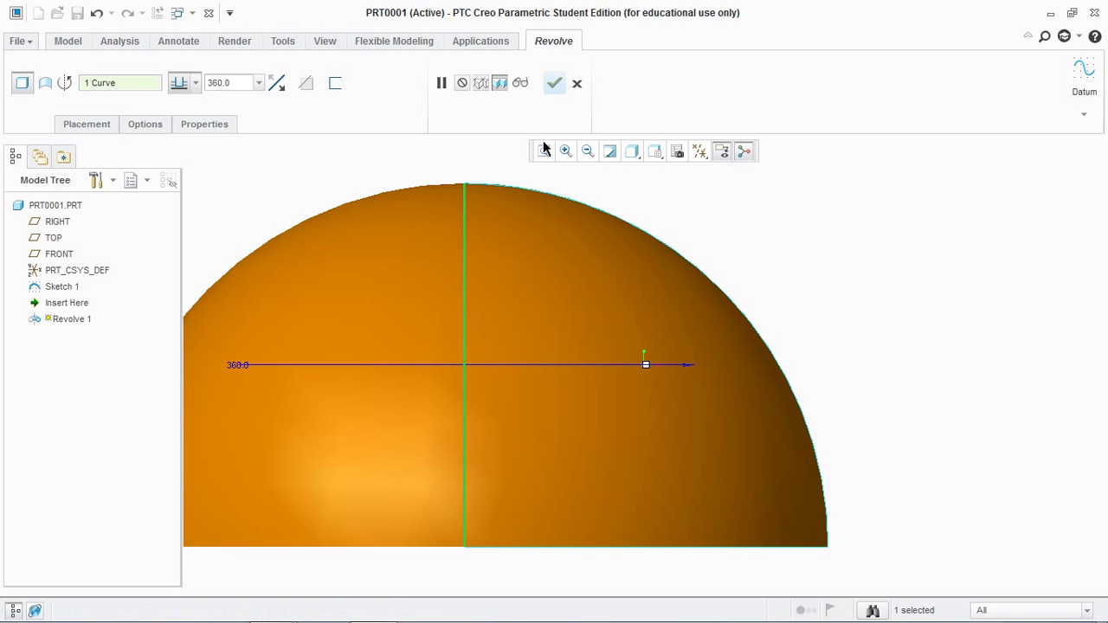
click(554, 82)
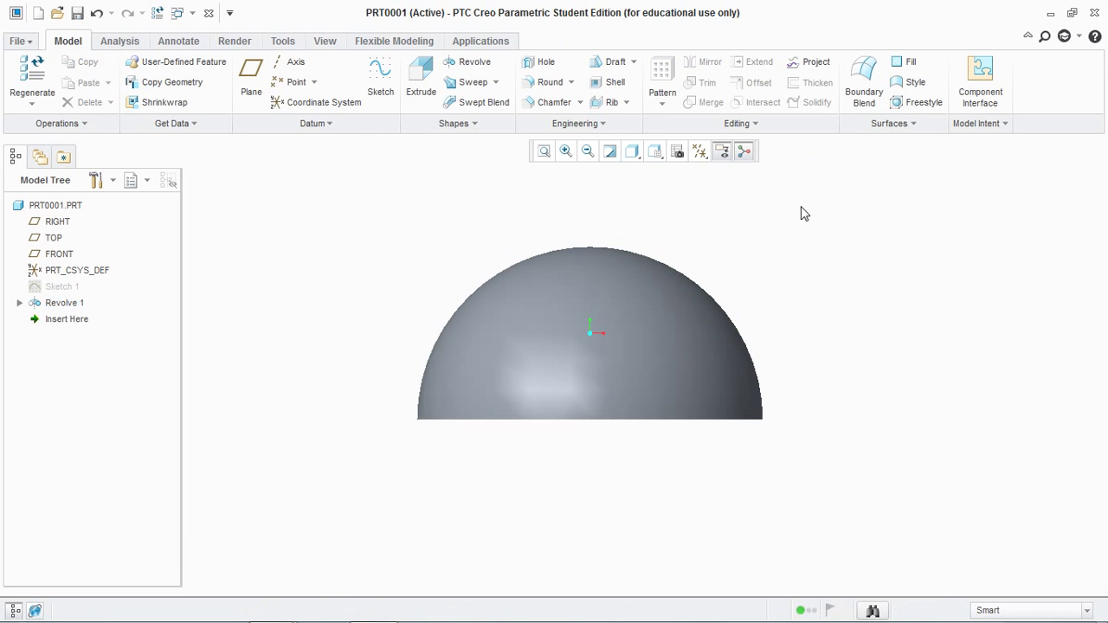
click(381, 82)
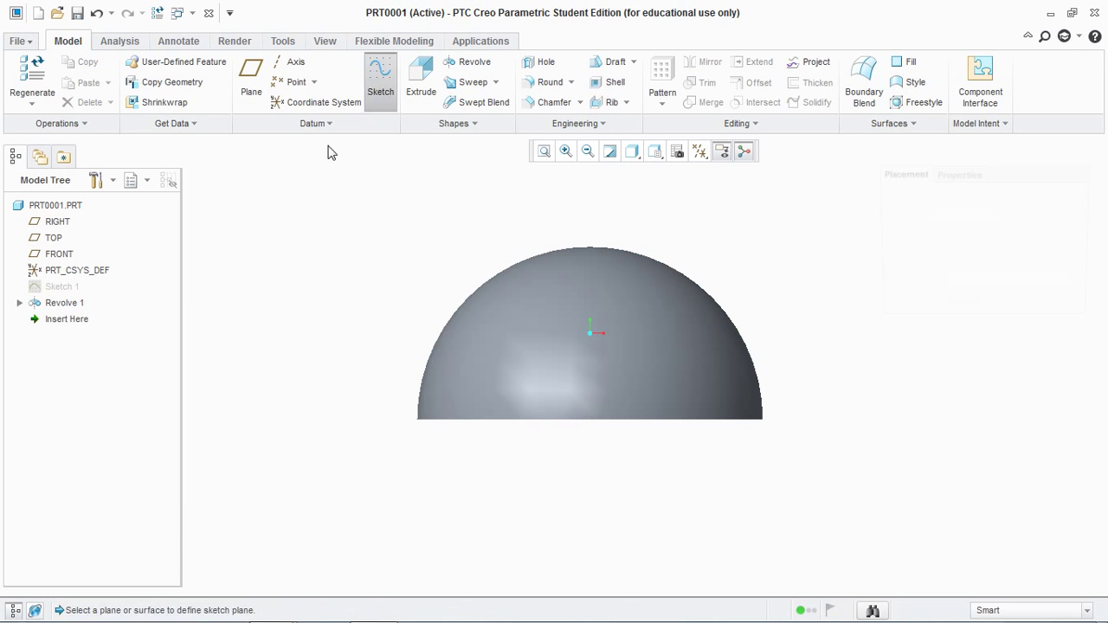
- Start Sketch 2 on FRONT and add the dome's outline as sketch references
click(59, 254)
click(1019, 360)
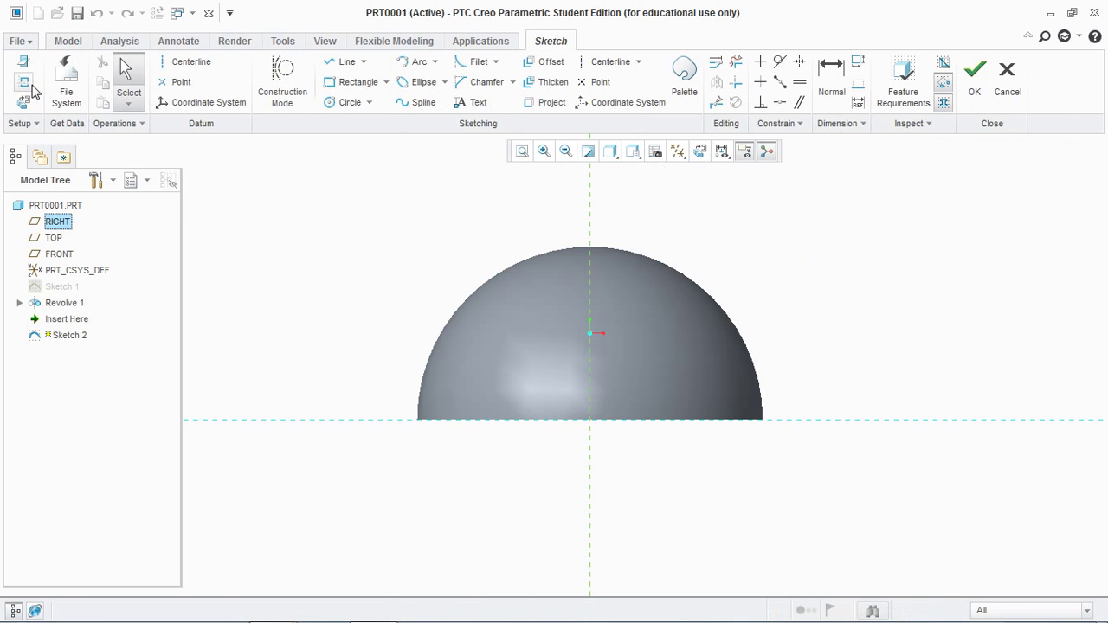
click(26, 82)
click(640, 255)
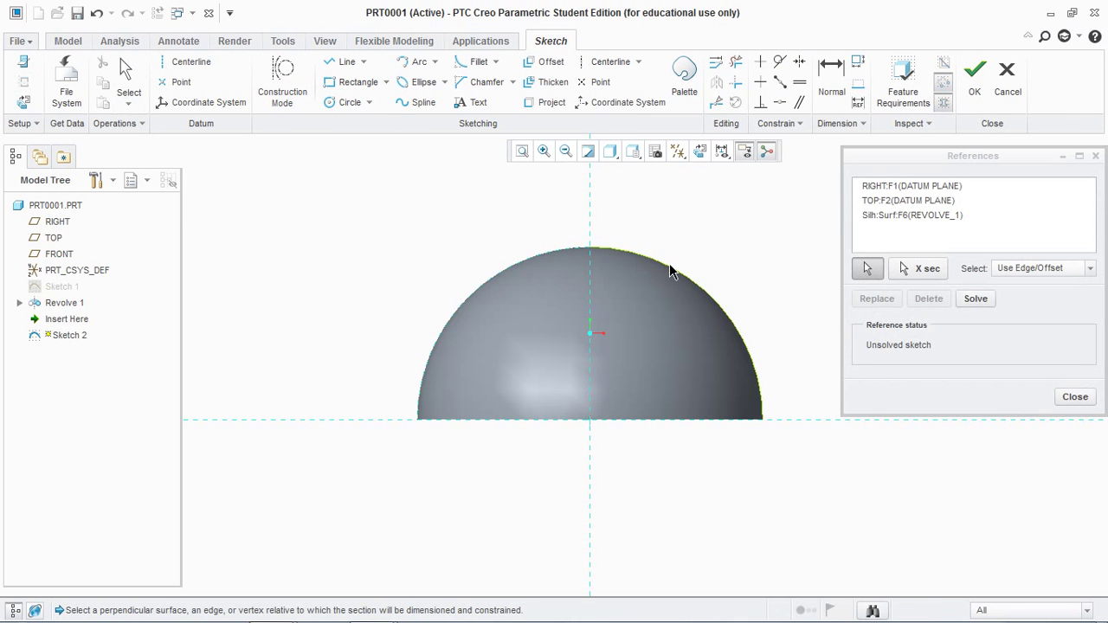
click(669, 261)
click(1071, 395)
- Draw a vertical centerline from the dome's top through the centre
click(186, 61)
click(589, 248)
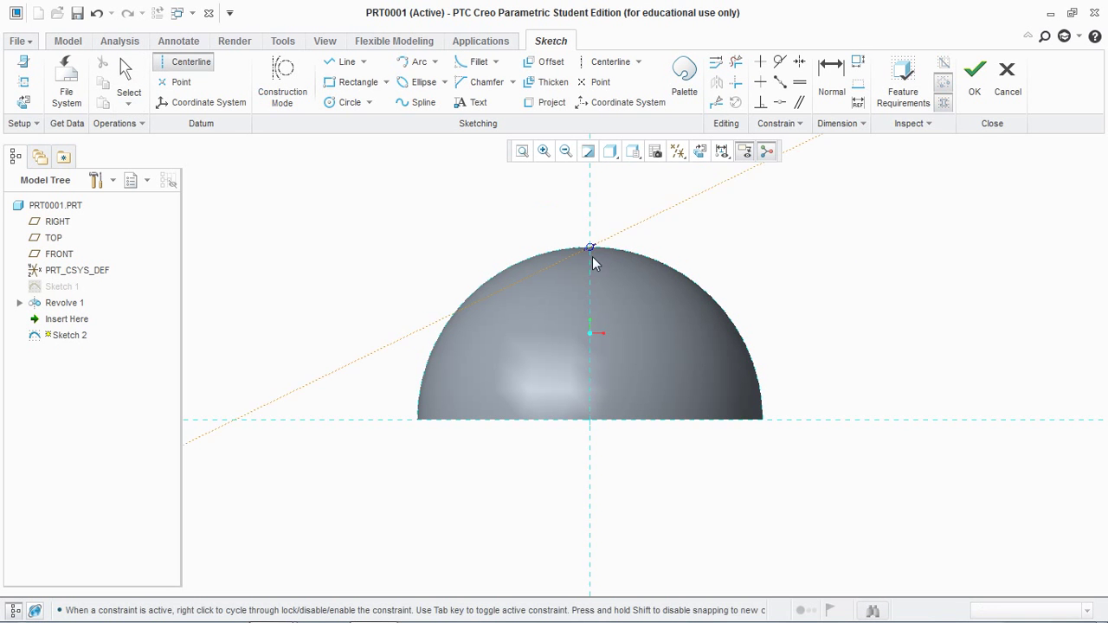
click(594, 371)
- Draw the dimple arc from the dome's edge down to the centerline
click(415, 61)
scroll(562, 215, up, 4)
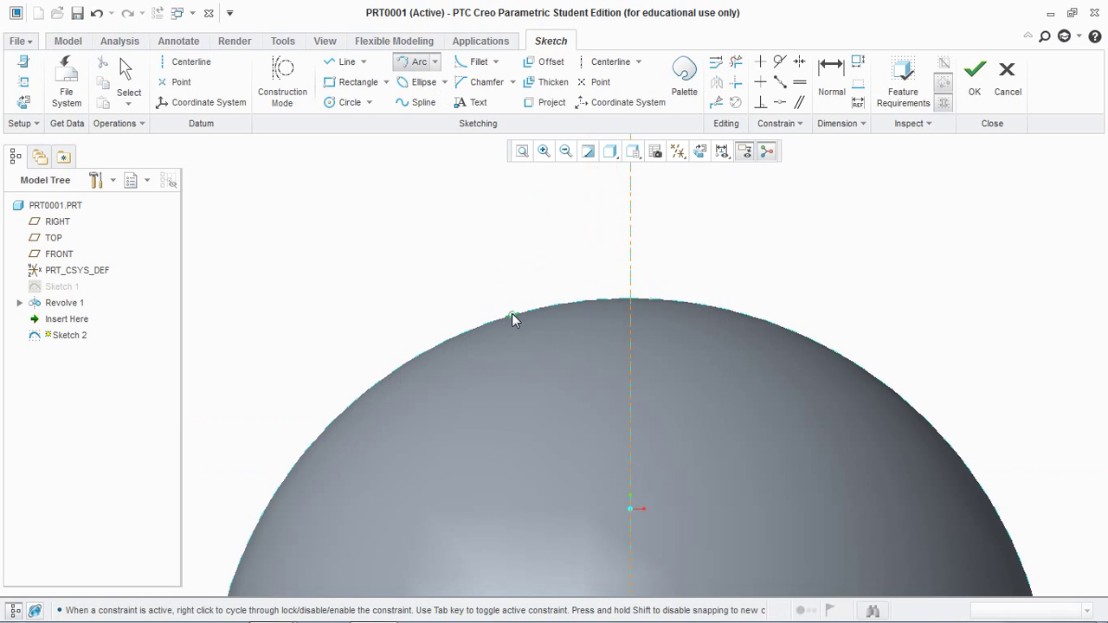
click(512, 314)
click(631, 354)
click(581, 351)
middle_click(560, 345)
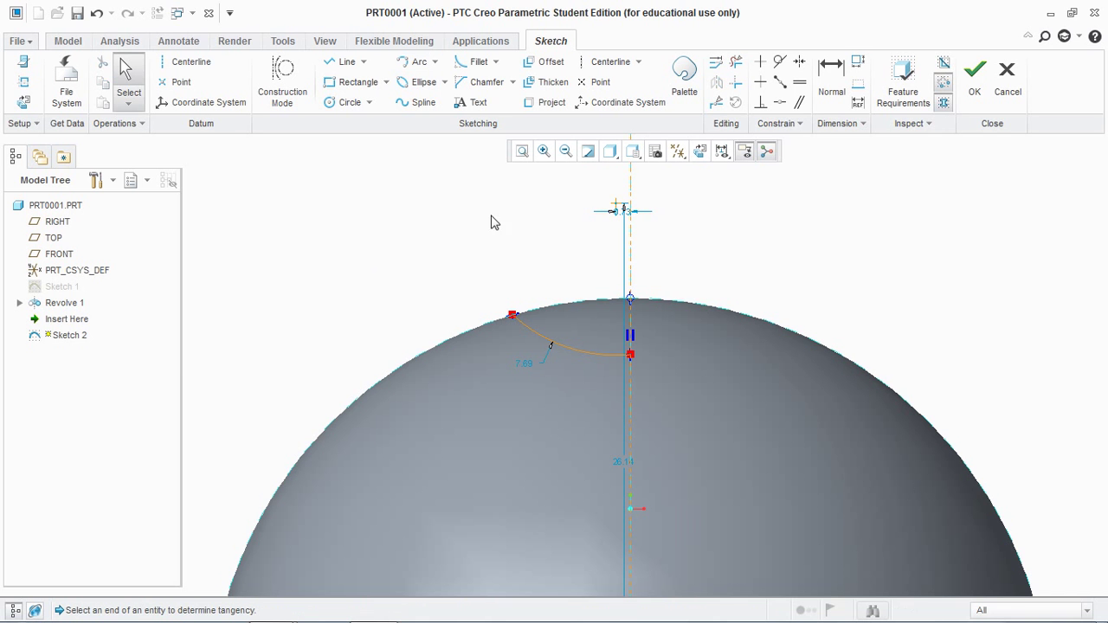
- Dimension the arc: 2.25 width from the centerline and 1.00 depth below the dome top
click(832, 84)
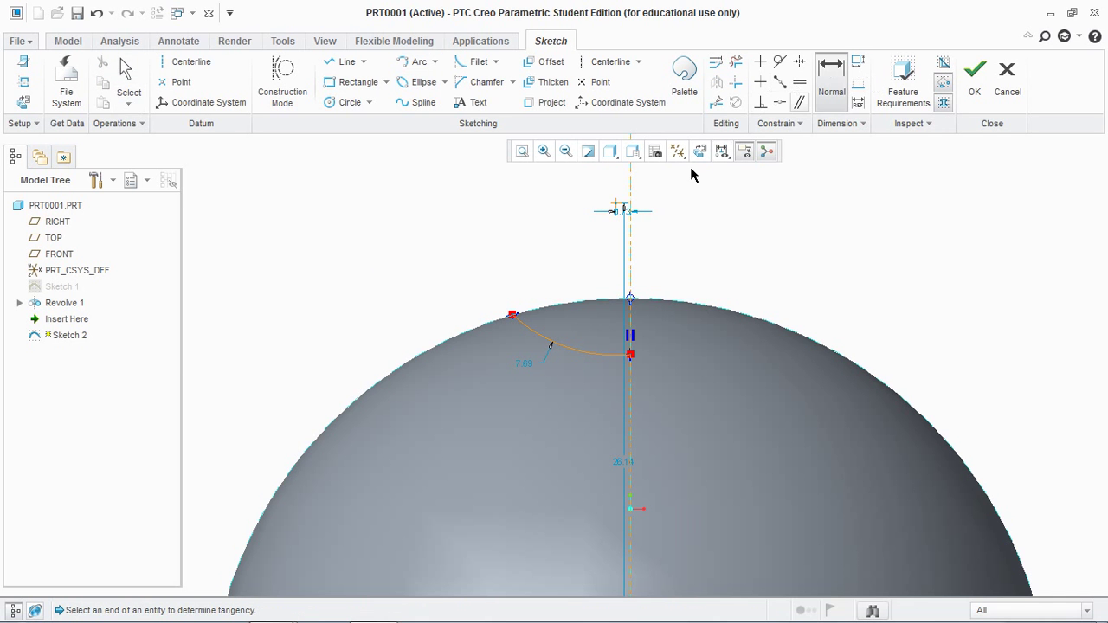
click(512, 315)
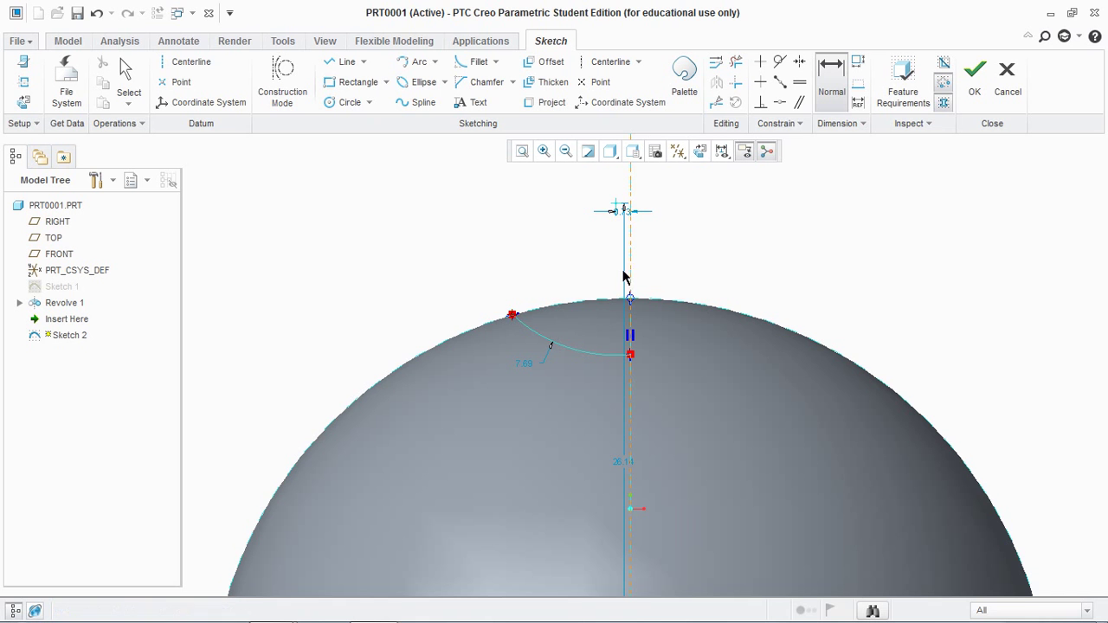
middle_click(573, 265)
text(1)
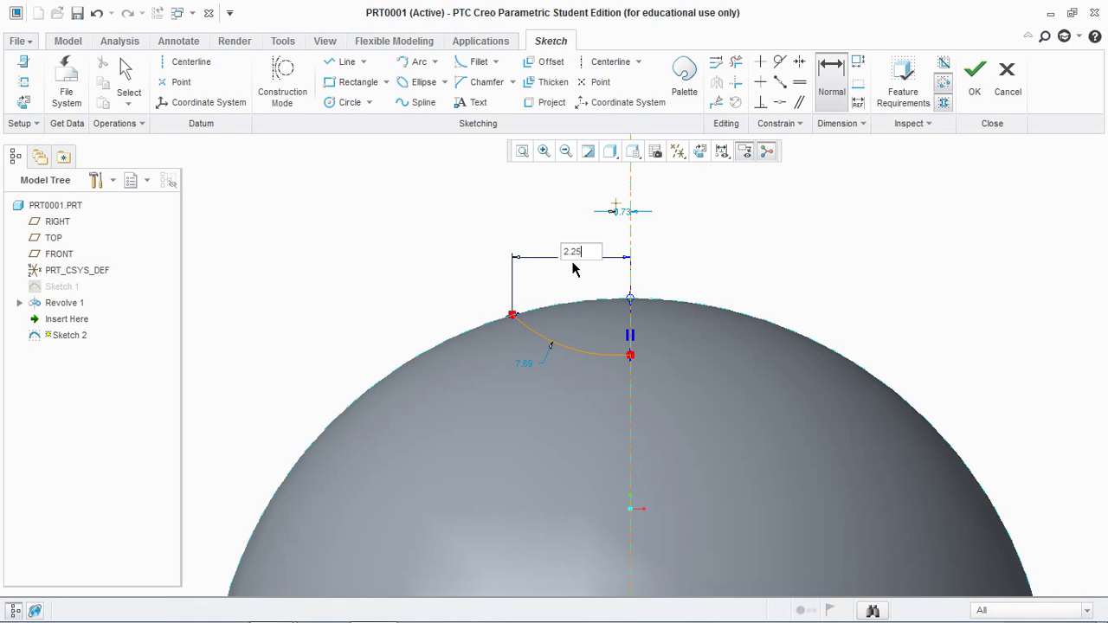
key(Return)
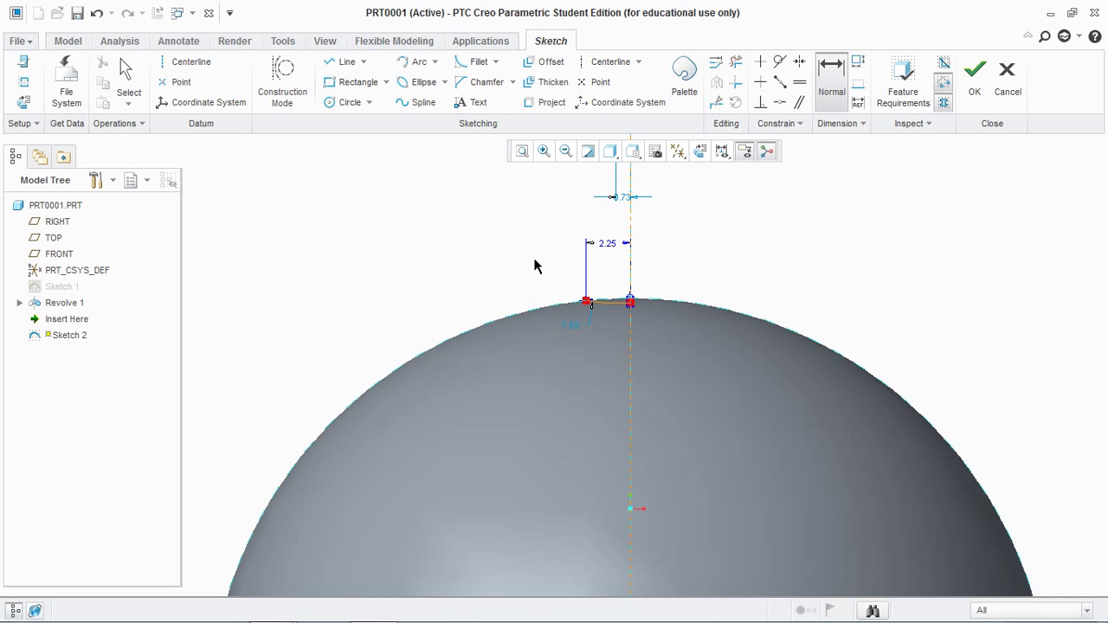
scroll(631, 303, up, 2)
scroll(631, 303, up, 5)
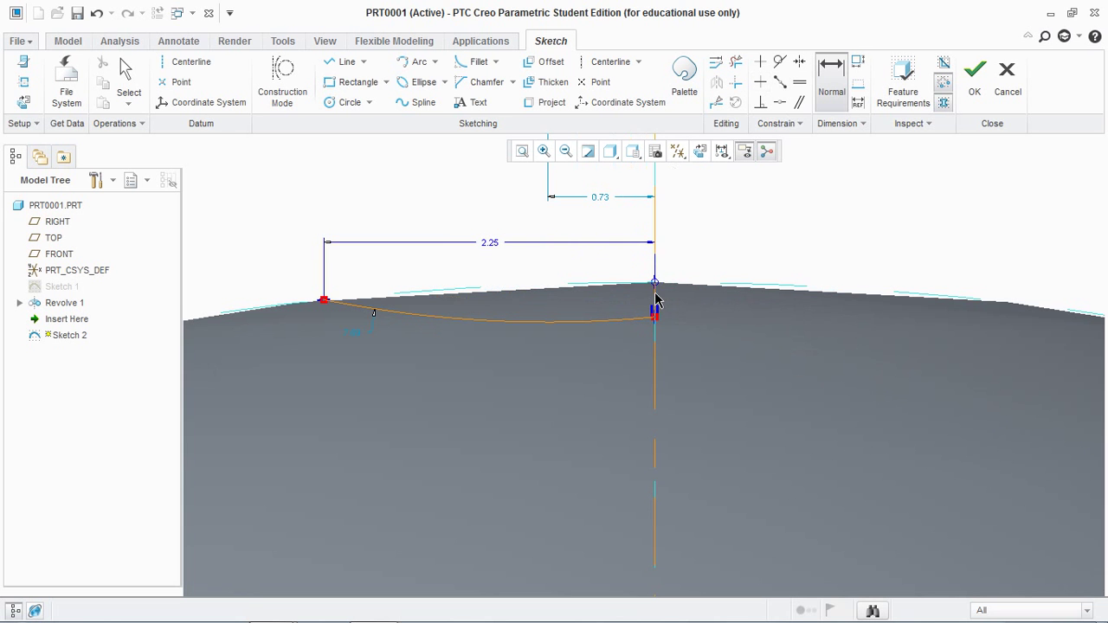
click(654, 319)
middle_click(690, 325)
text(1)
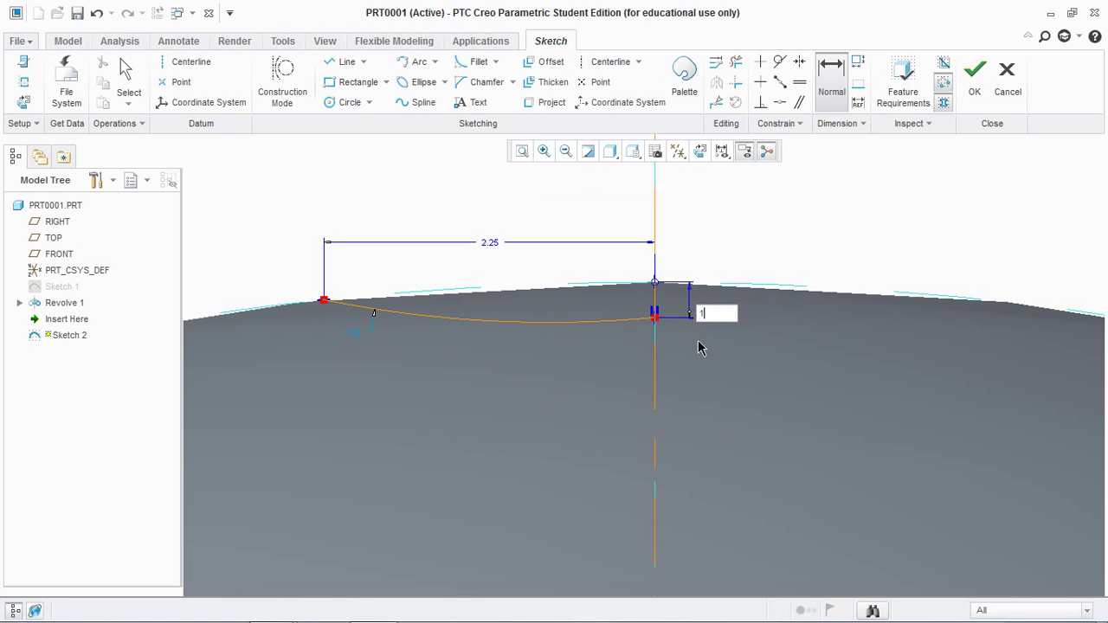
key(Return)
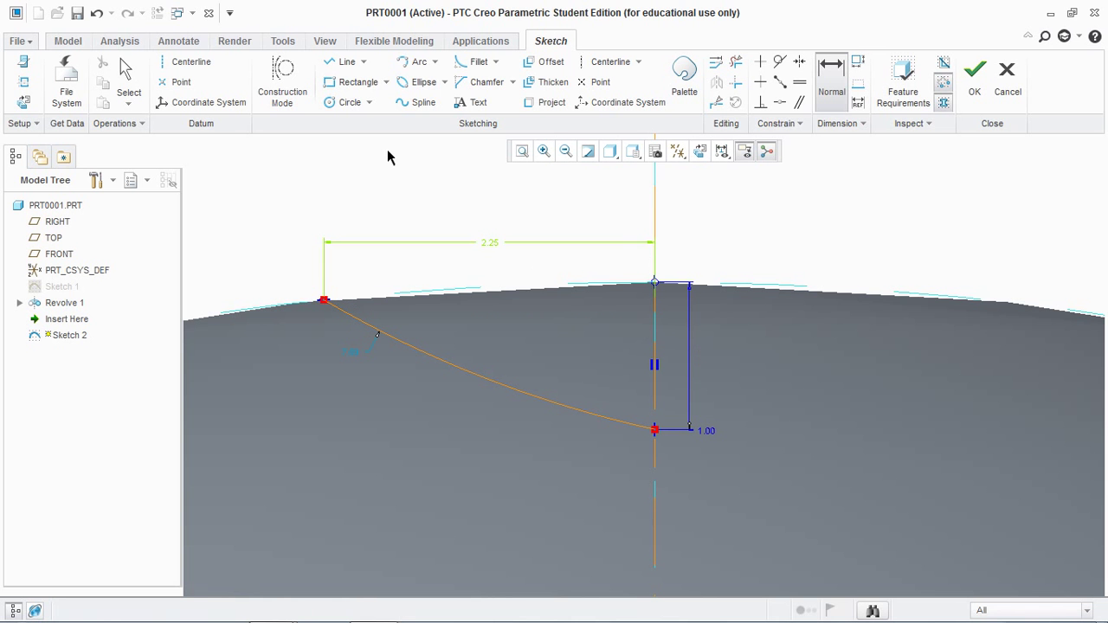
click(346, 63)
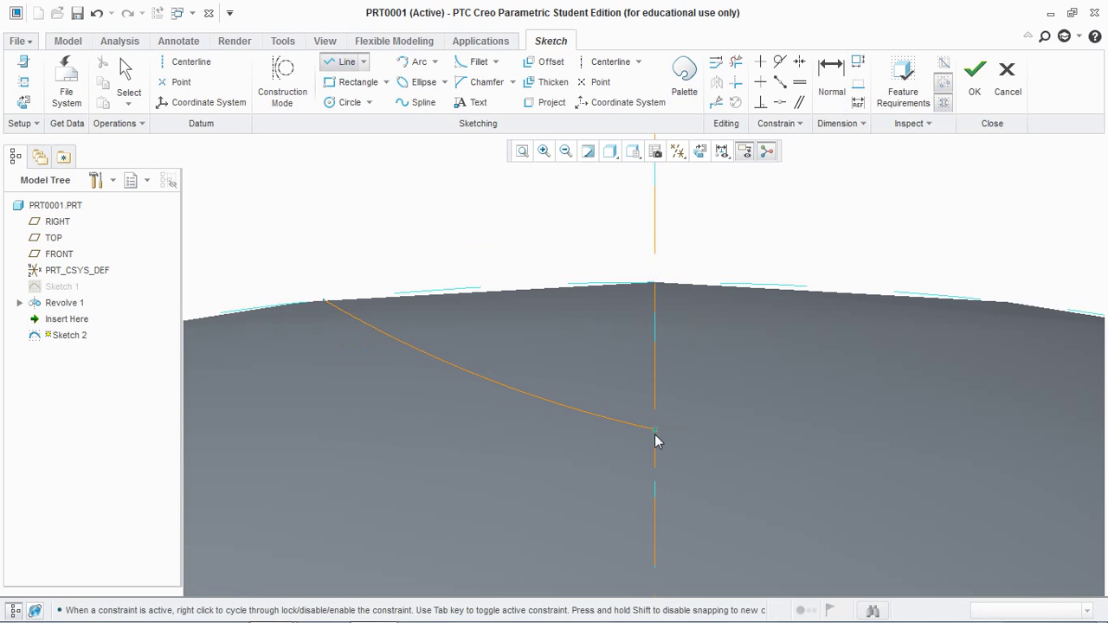
- Make the dimple curve tangent to a horizontal helper line at its bottom, then delete the helper
click(768, 429)
middle_click(768, 429)
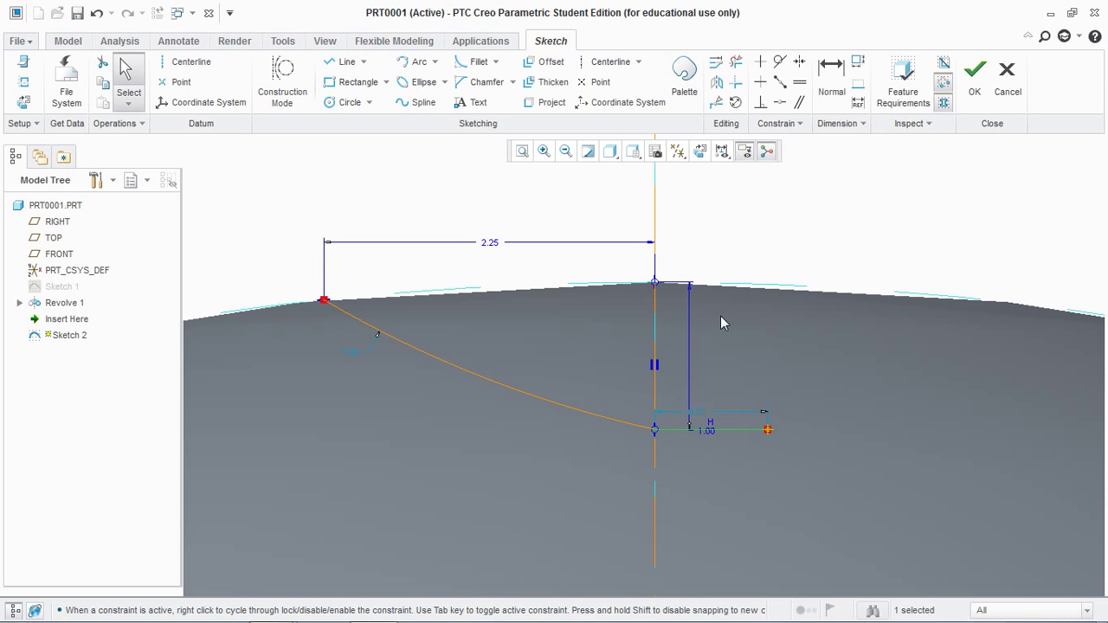
click(782, 70)
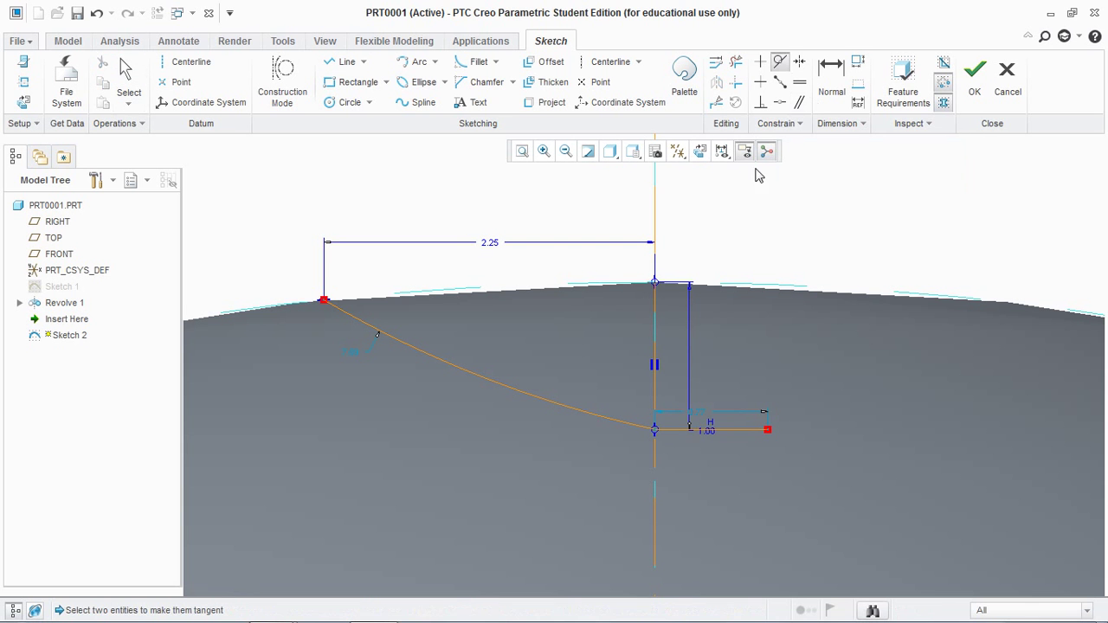
click(629, 429)
click(736, 63)
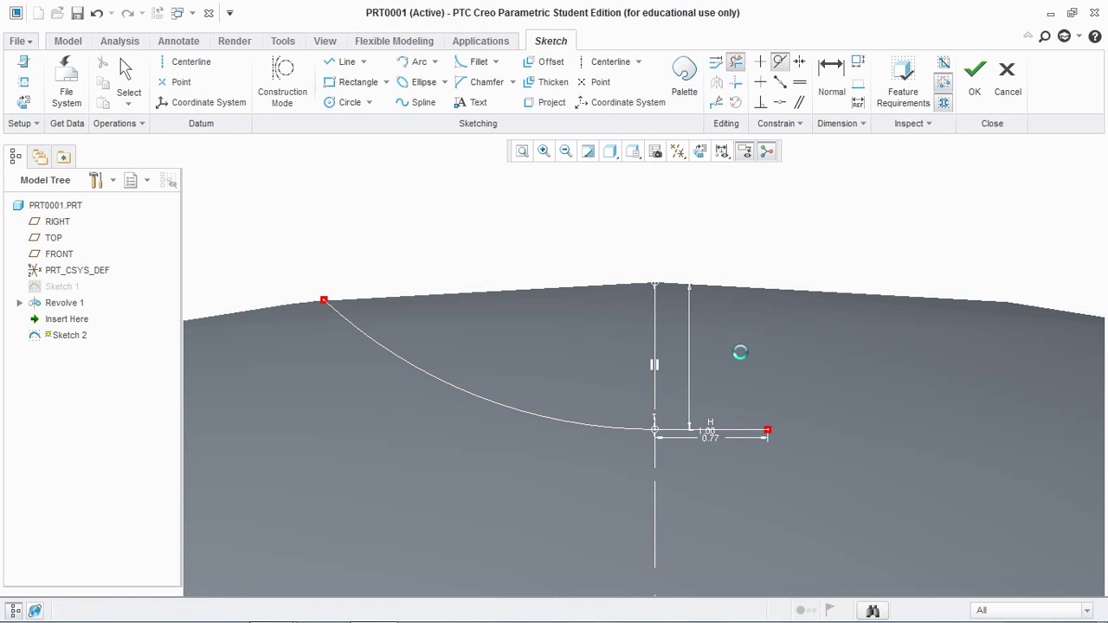
click(754, 430)
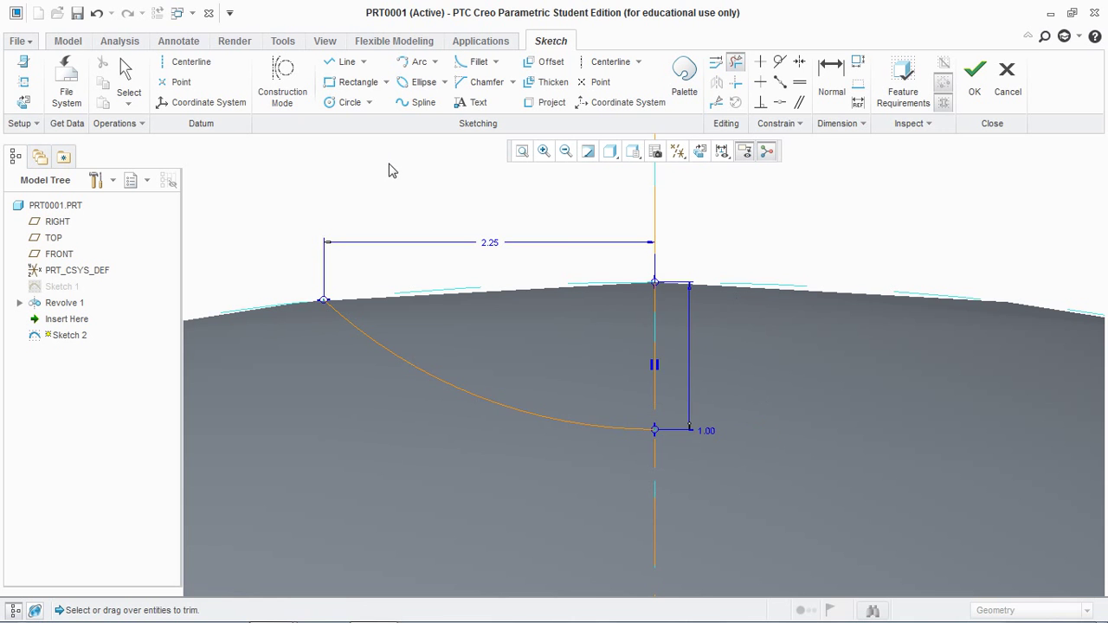
- Draw a vertical line down the centreline to the curve's bottom
click(346, 62)
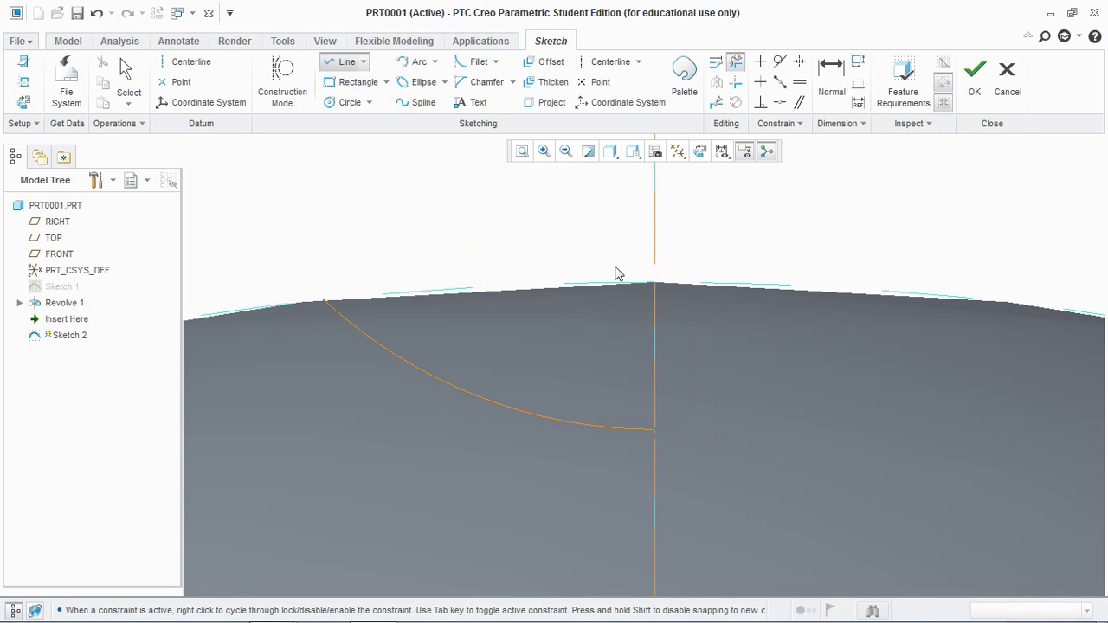
click(655, 286)
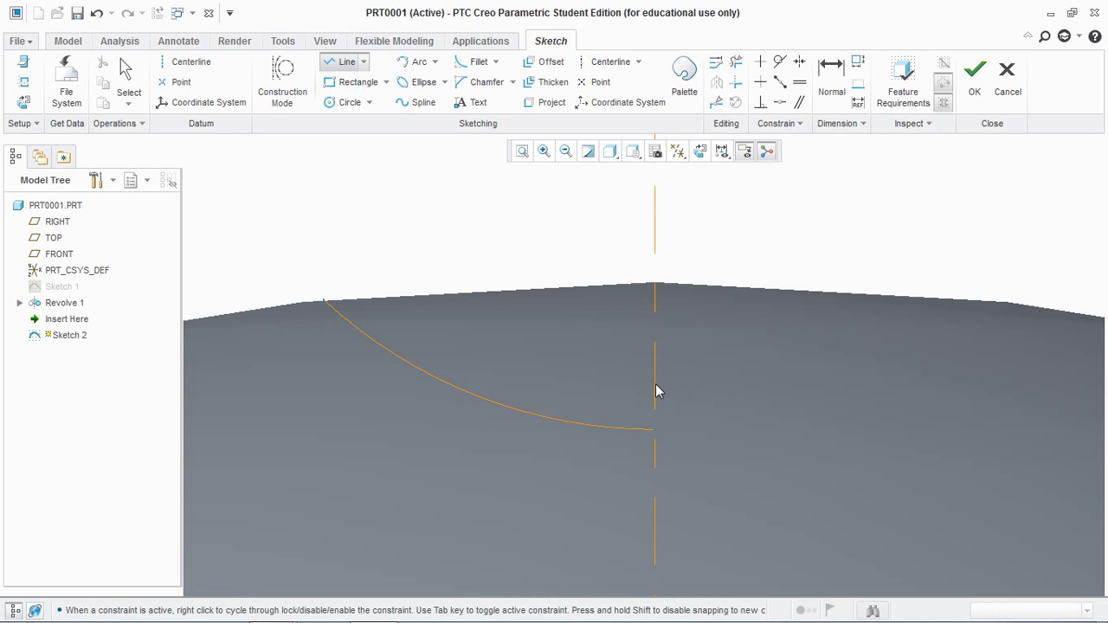
click(655, 430)
middle_click(655, 430)
- Start a circle centred on the sketch origin
scroll(652, 251, down, 2)
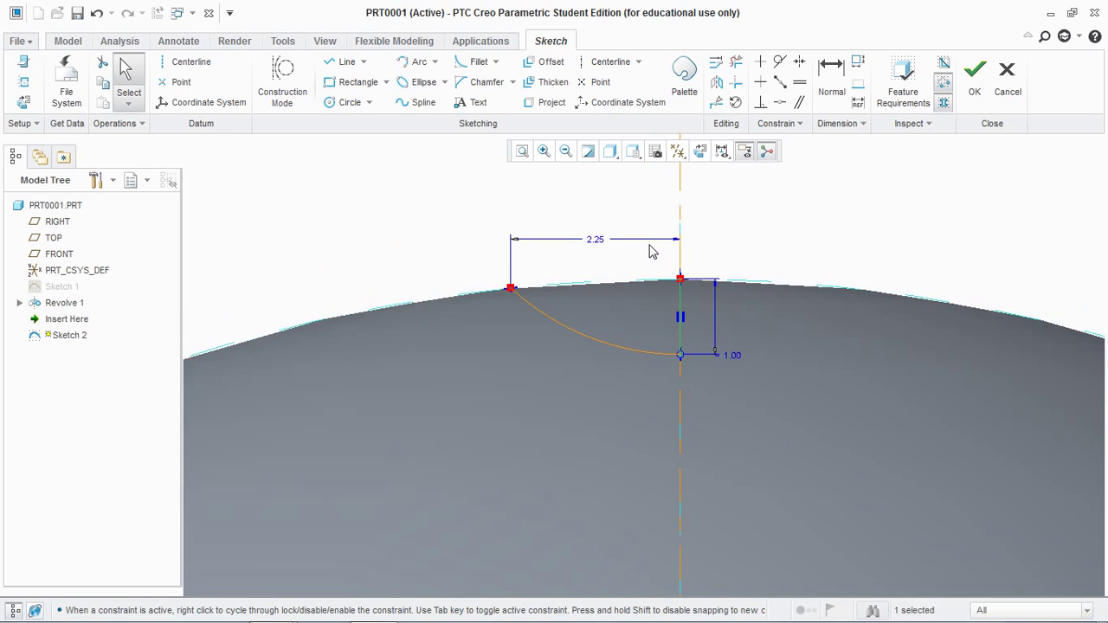
scroll(651, 251, down, 1)
scroll(578, 246, down, 1)
click(340, 102)
scroll(403, 225, down, 2)
click(491, 375)
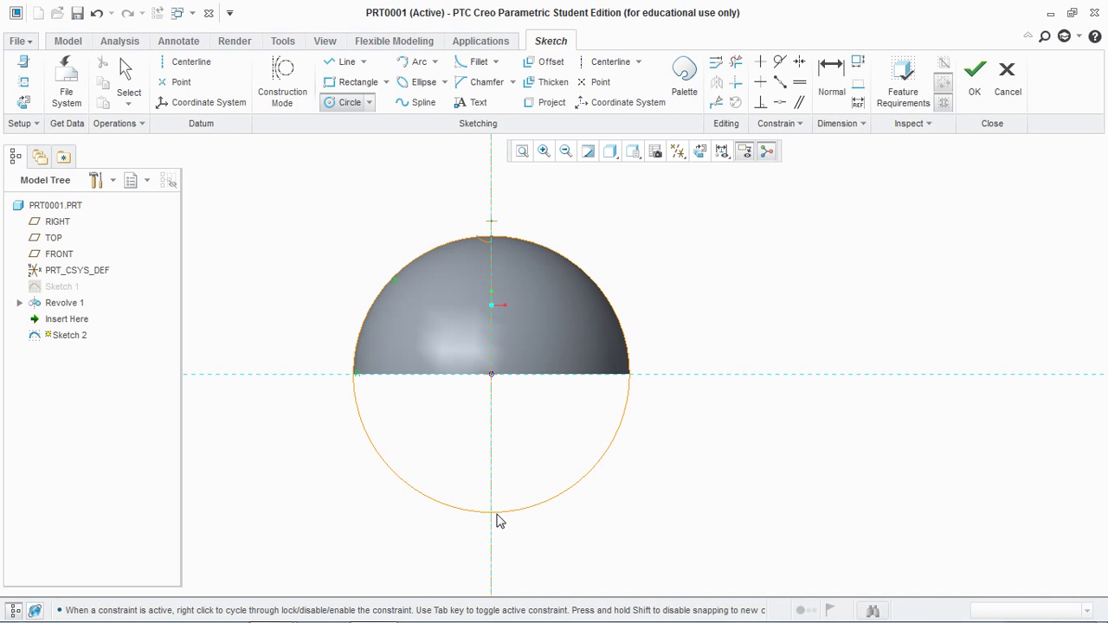
- Size the origin circle to the ball's outline and trim away its two lower quarters
click(495, 515)
middle_click(497, 514)
click(736, 61)
click(613, 450)
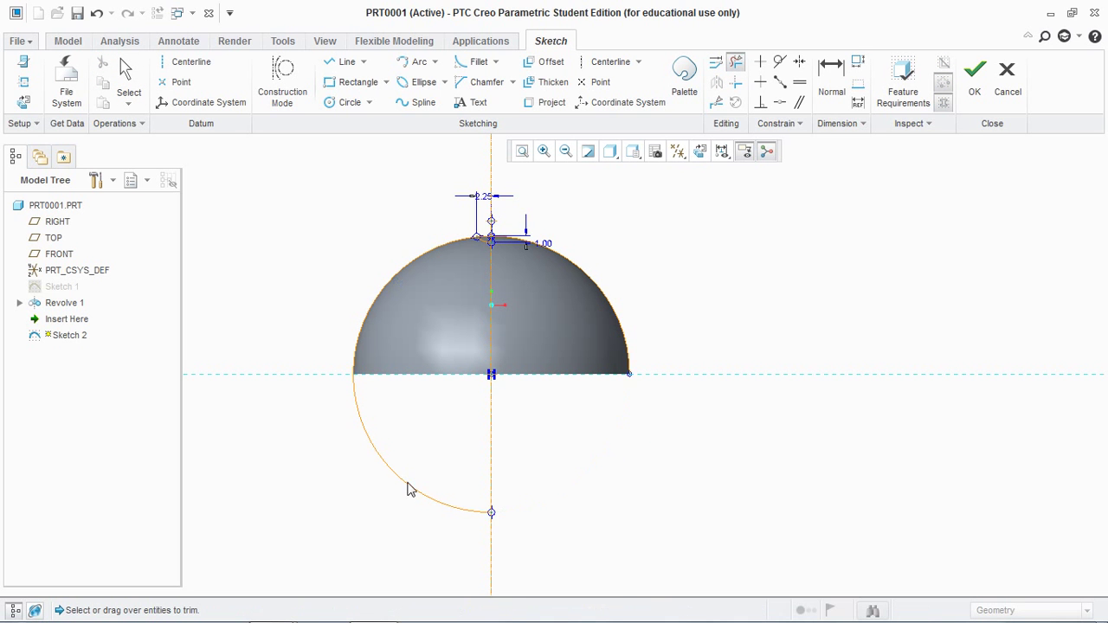
click(404, 487)
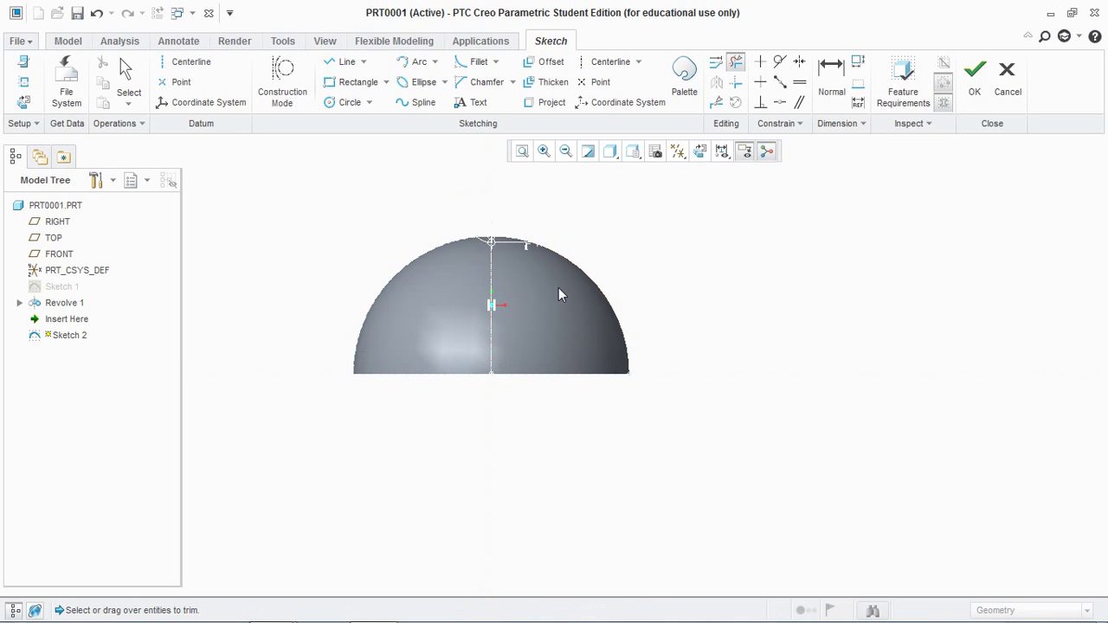
- Trim the leftover geometry above the dimple profile and finish Sketch 2
scroll(477, 229, down, 3)
scroll(471, 227, down, 2)
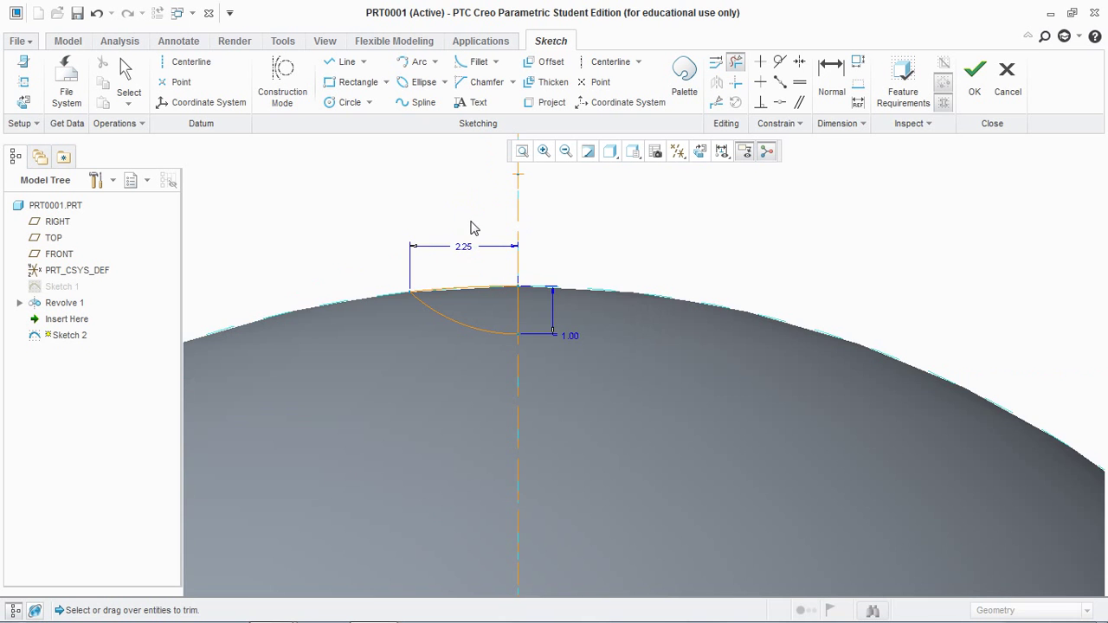
scroll(435, 311, down, 3)
scroll(434, 314, down, 1)
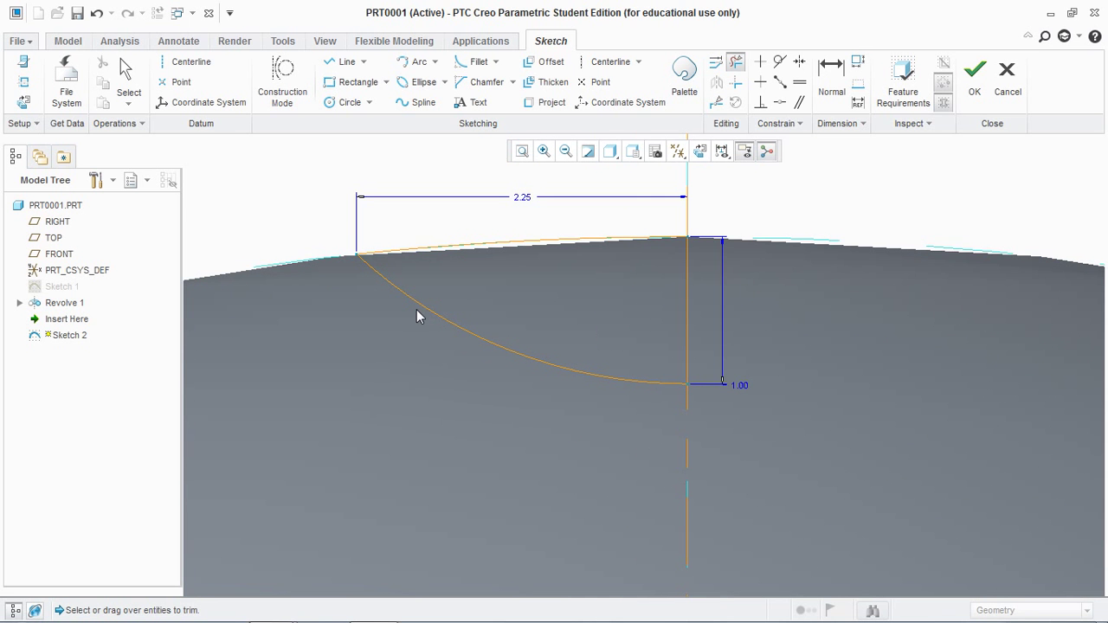
click(688, 216)
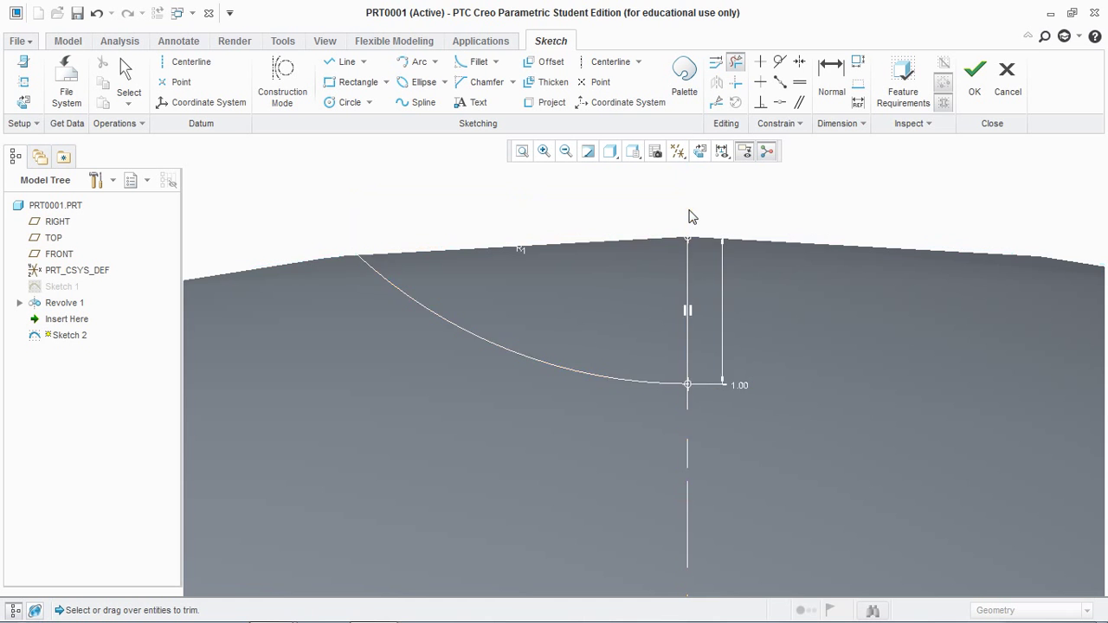
scroll(752, 211, up, 2)
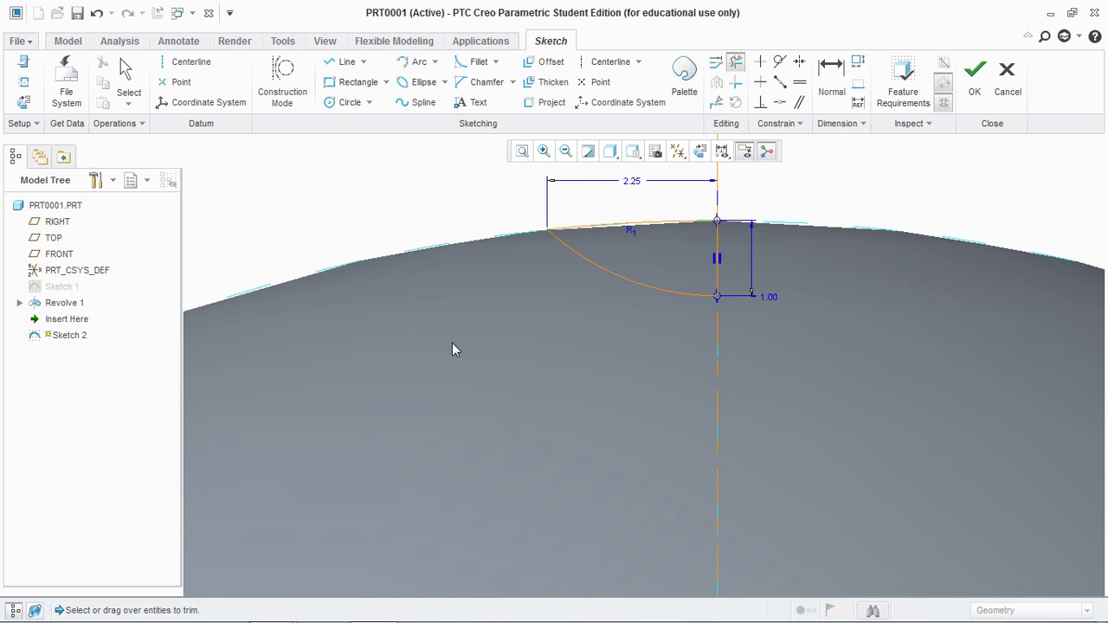
scroll(453, 349, up, 1)
scroll(453, 349, up, 3)
scroll(595, 275, up, 3)
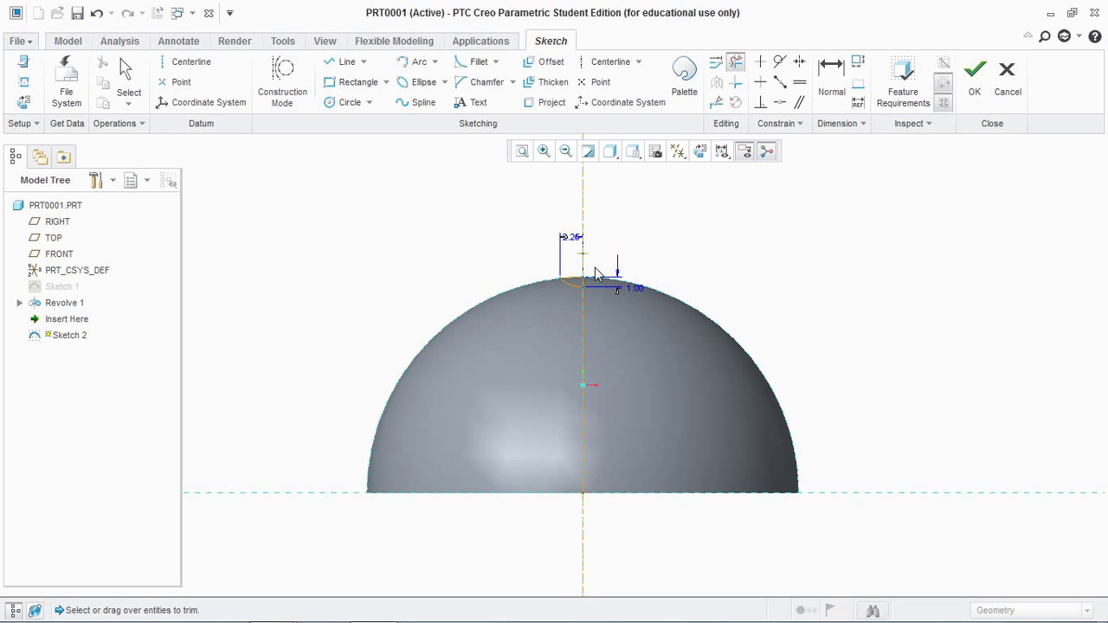
scroll(588, 270, down, 2)
scroll(580, 269, down, 3)
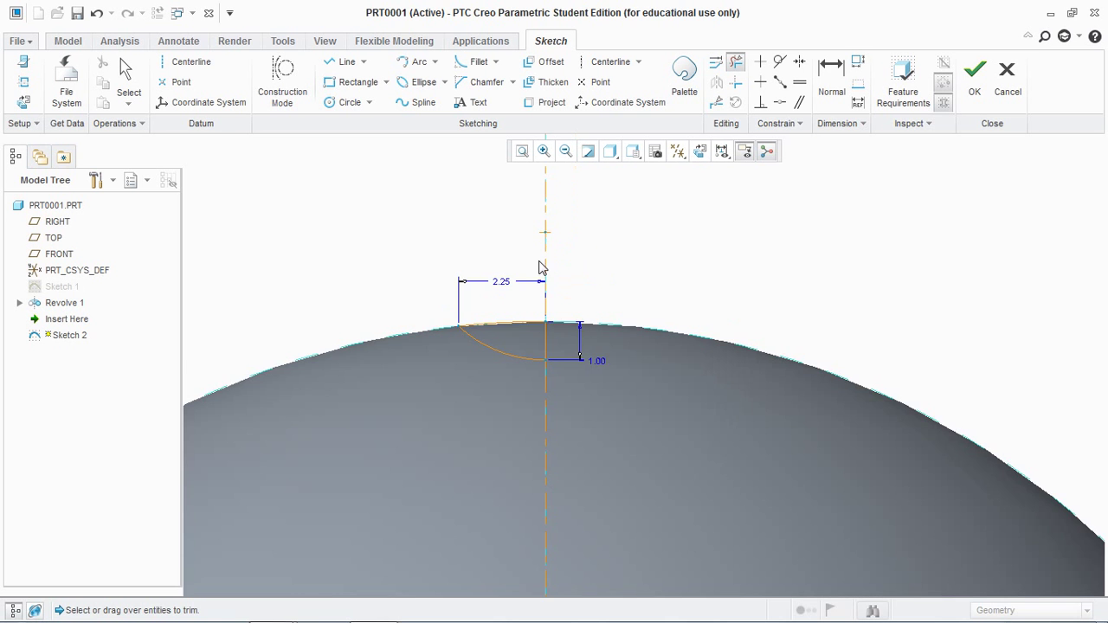
scroll(488, 316, down, 2)
scroll(484, 331, down, 2)
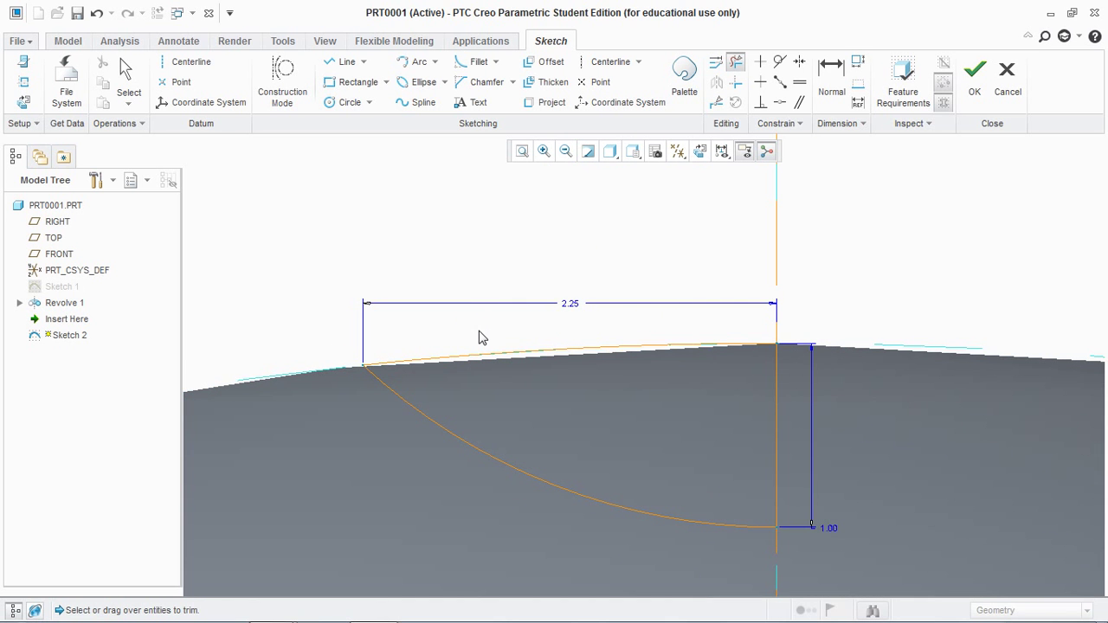
scroll(482, 337, up, 3)
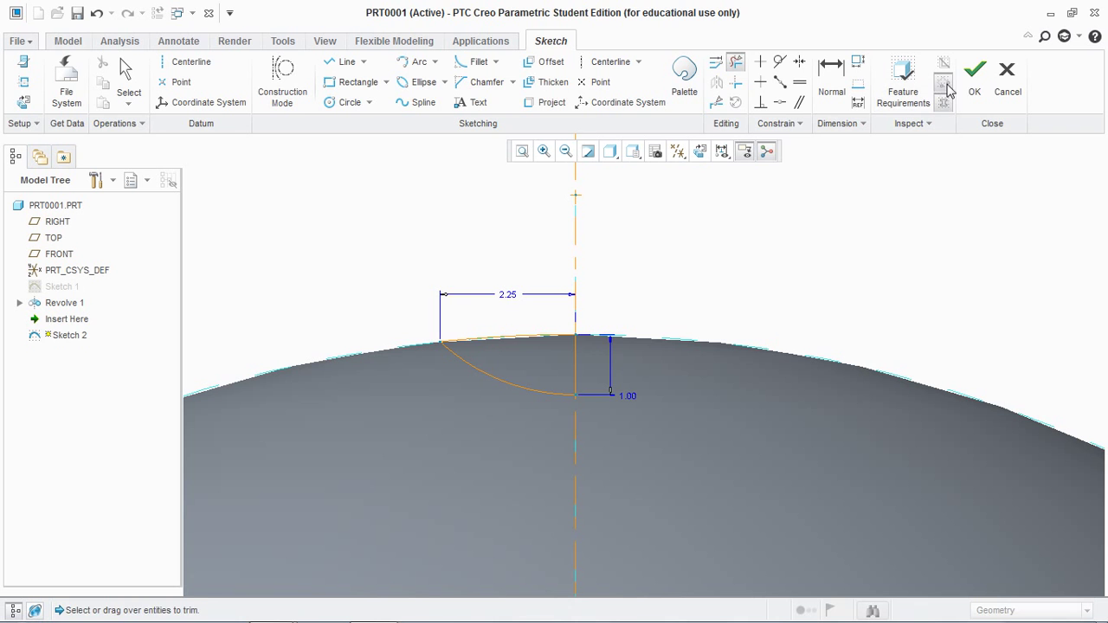
click(974, 76)
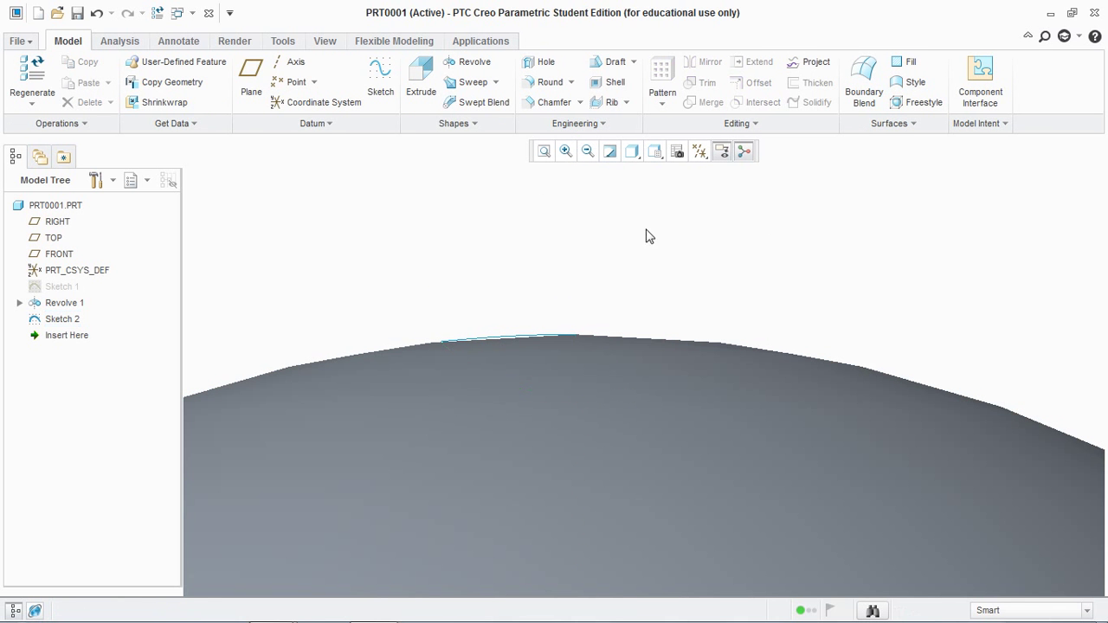
- Revolve Sketch 2 360° as a material-removing cut to form the first dimple
click(472, 63)
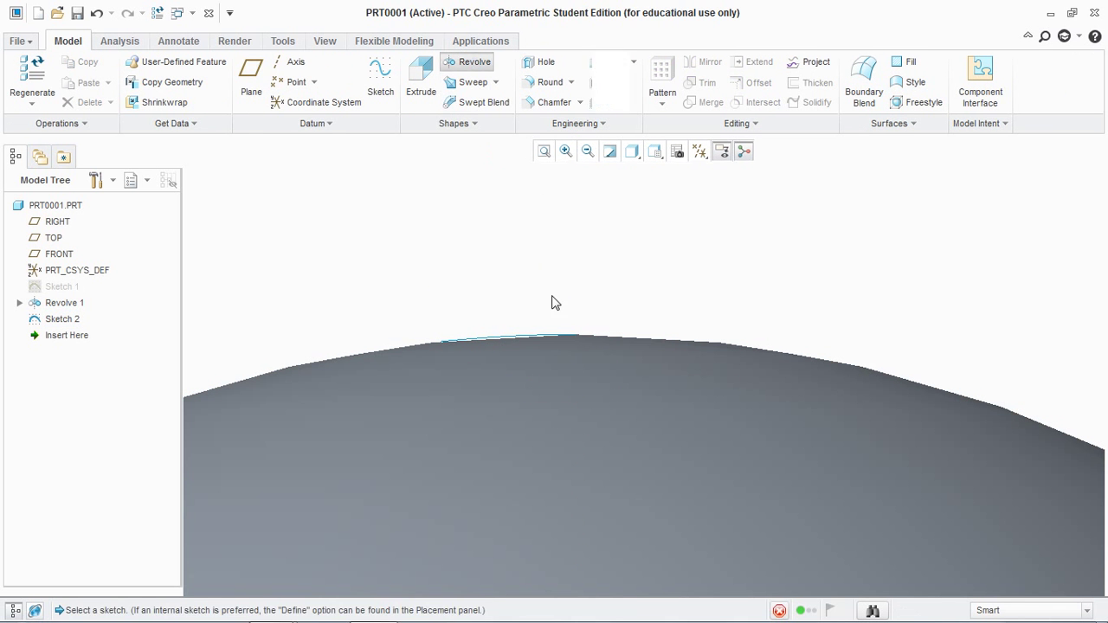
click(531, 339)
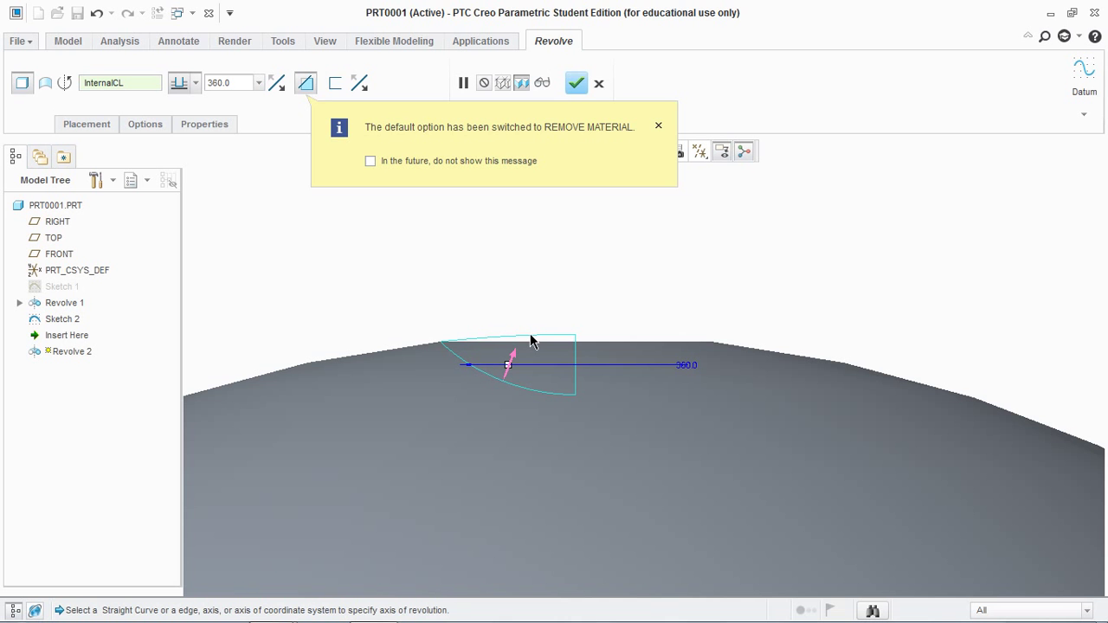
click(658, 126)
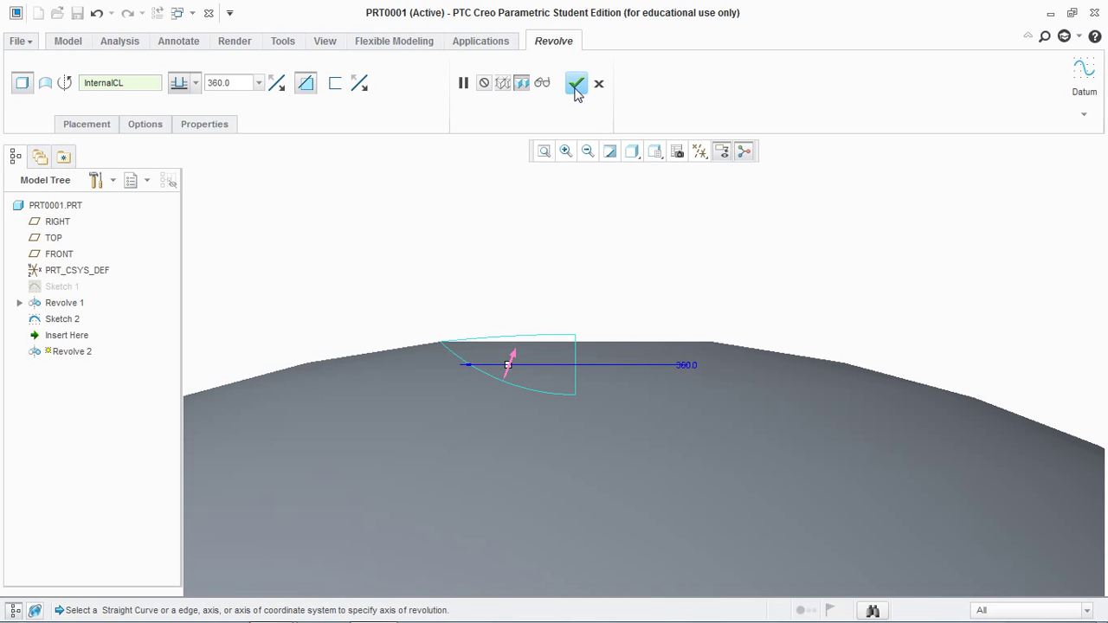
click(576, 83)
mouse_move(534, 198)
middle_down()
mouse_move(460, 233)
mouse_move(438, 288)
mouse_move(436, 248)
middle_up()
scroll(386, 239, down, 5)
middle_drag(342, 281, 337, 250)
scroll(230, 250, up, 3)
scroll(230, 250, down, 3)
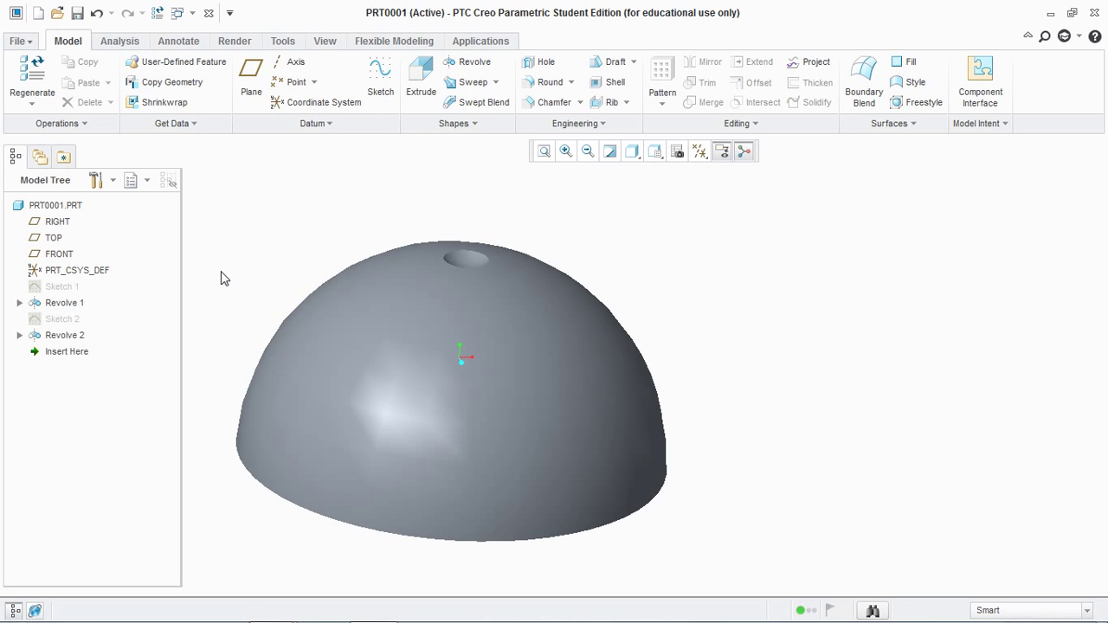
middle_drag(221, 277, 204, 277)
scroll(229, 216, up, 2)
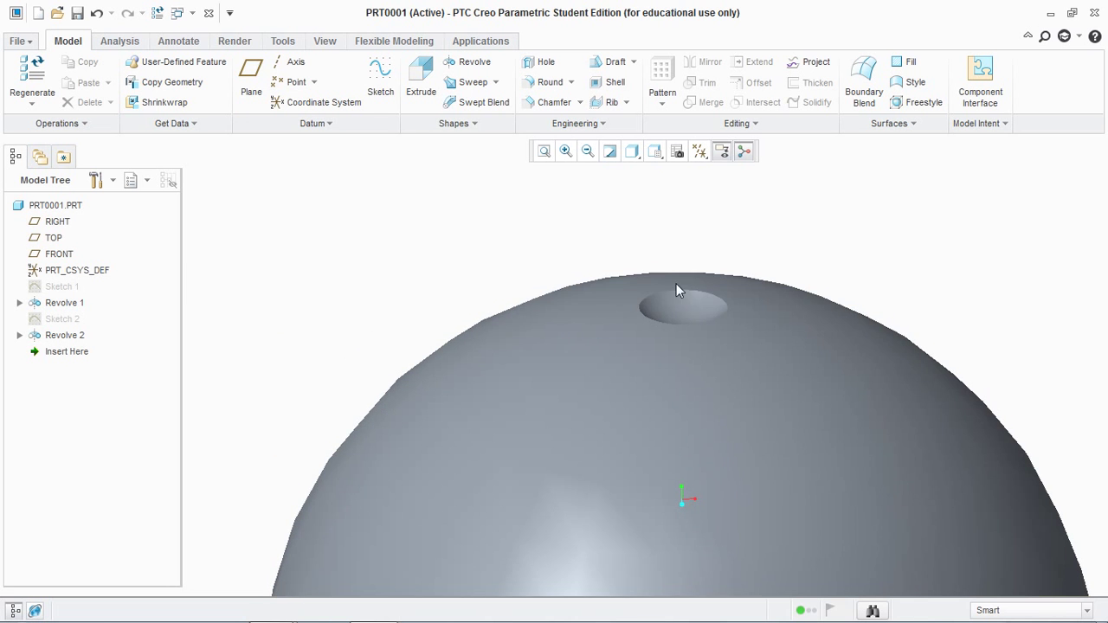
- Pattern the dimple cut by Axis, showing datums and picking the central axis as centre
click(685, 301)
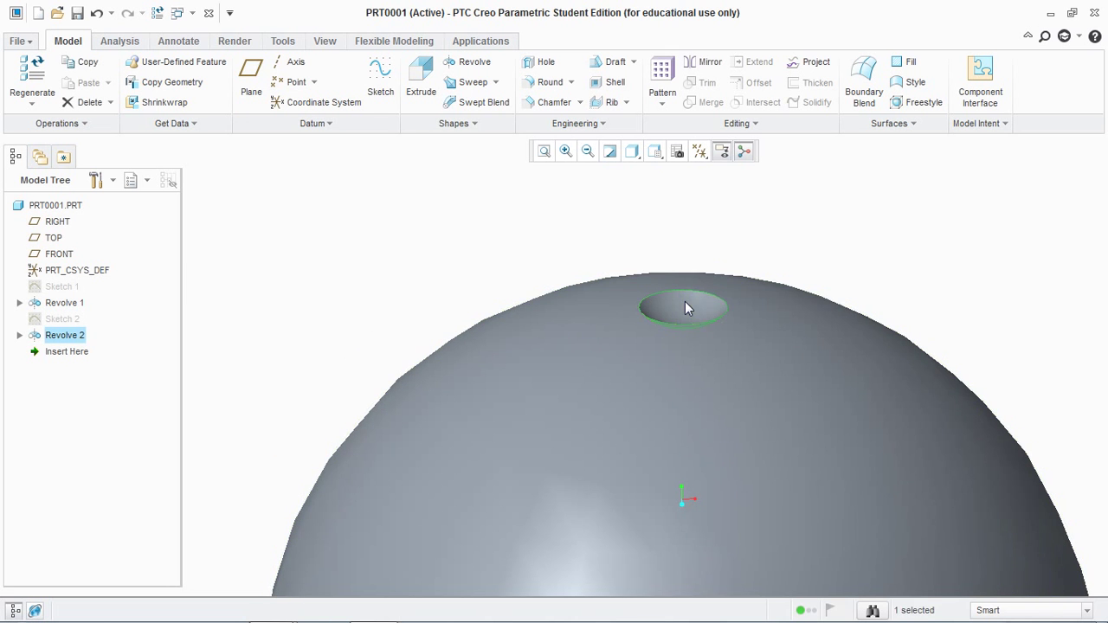
click(662, 78)
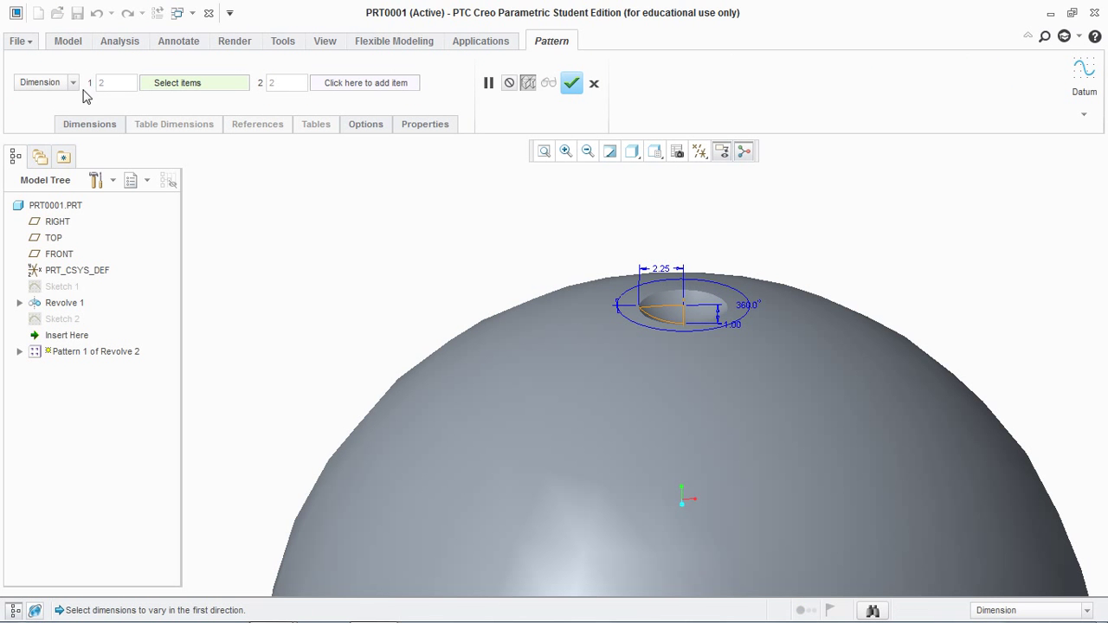
click(74, 83)
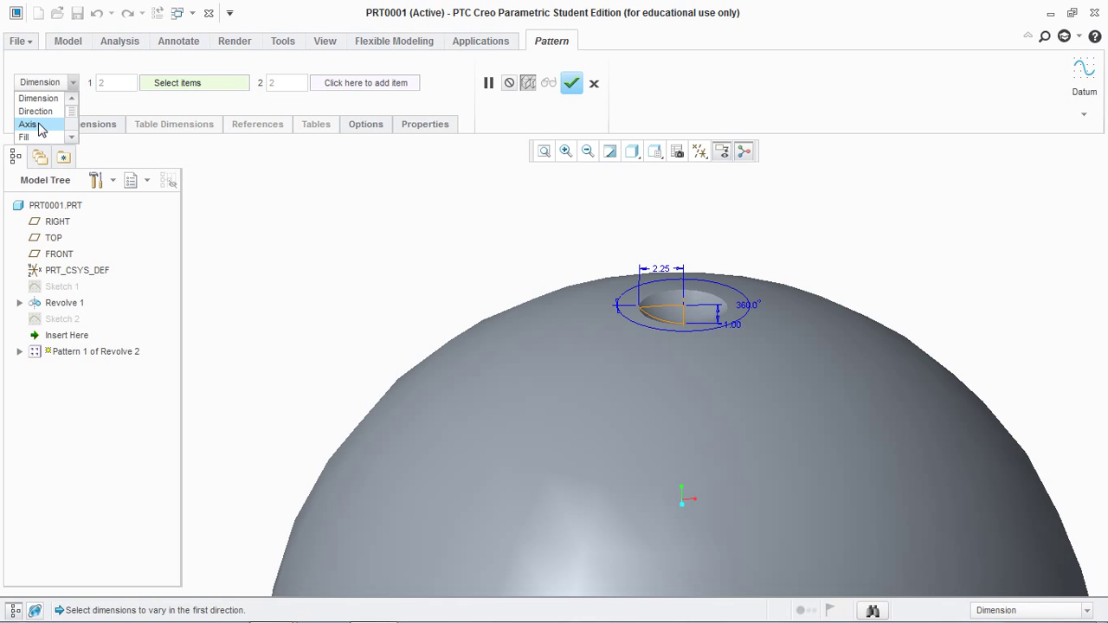
click(38, 126)
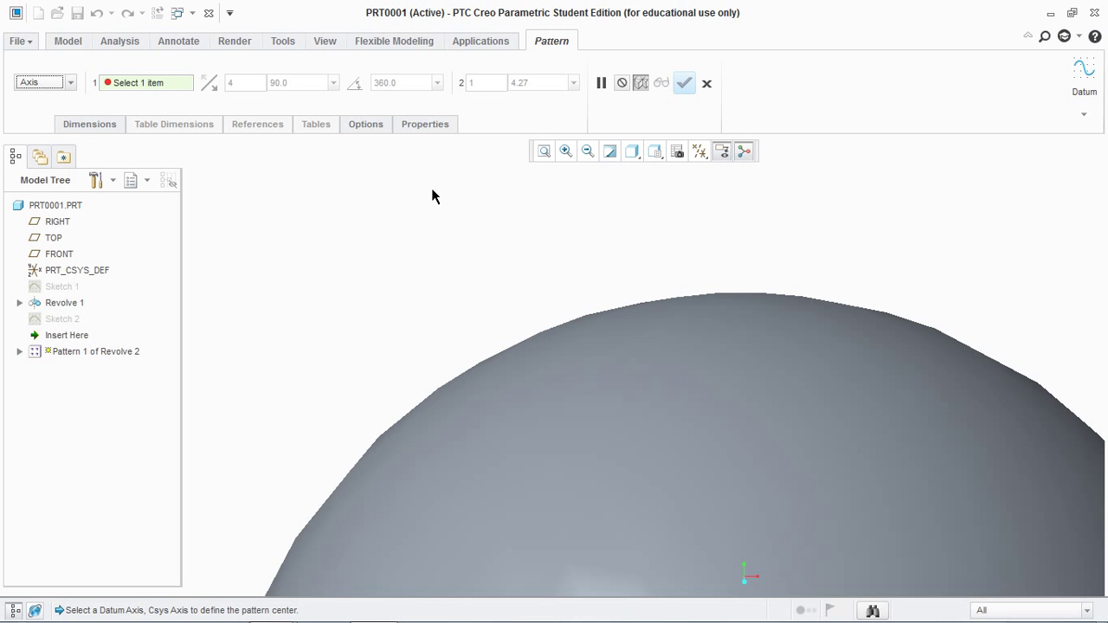
scroll(431, 188, down, 3)
click(699, 151)
click(734, 165)
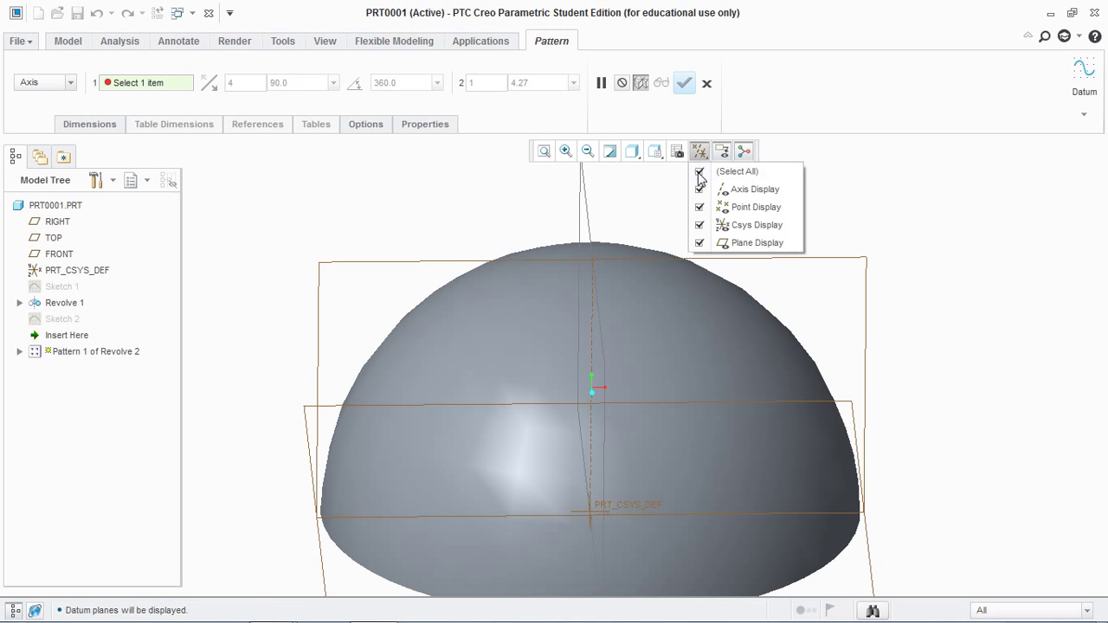
click(309, 234)
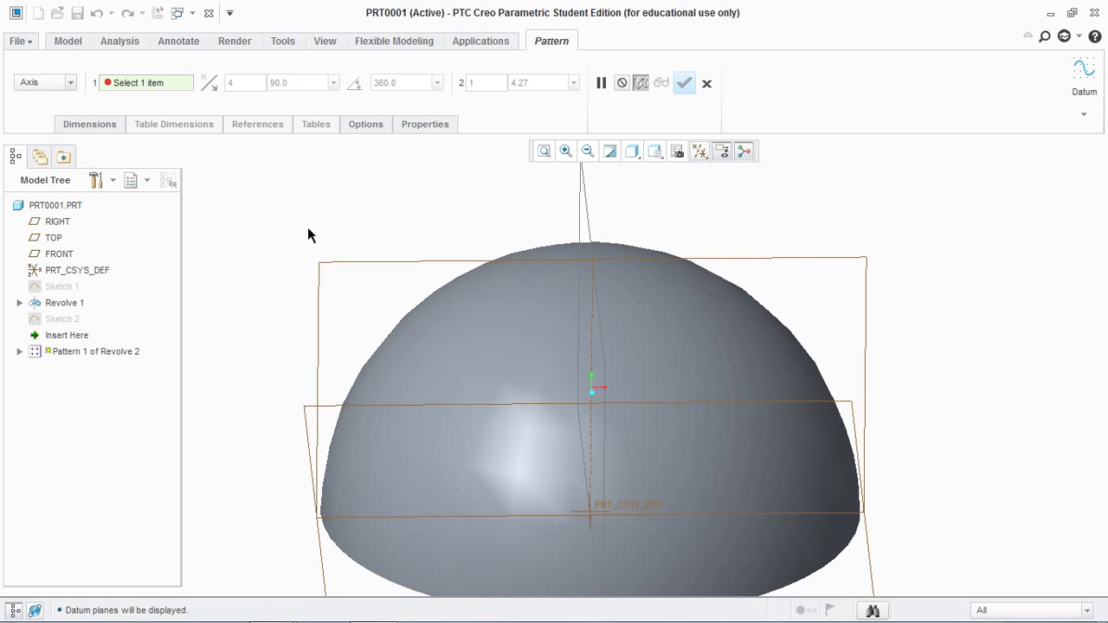
click(581, 512)
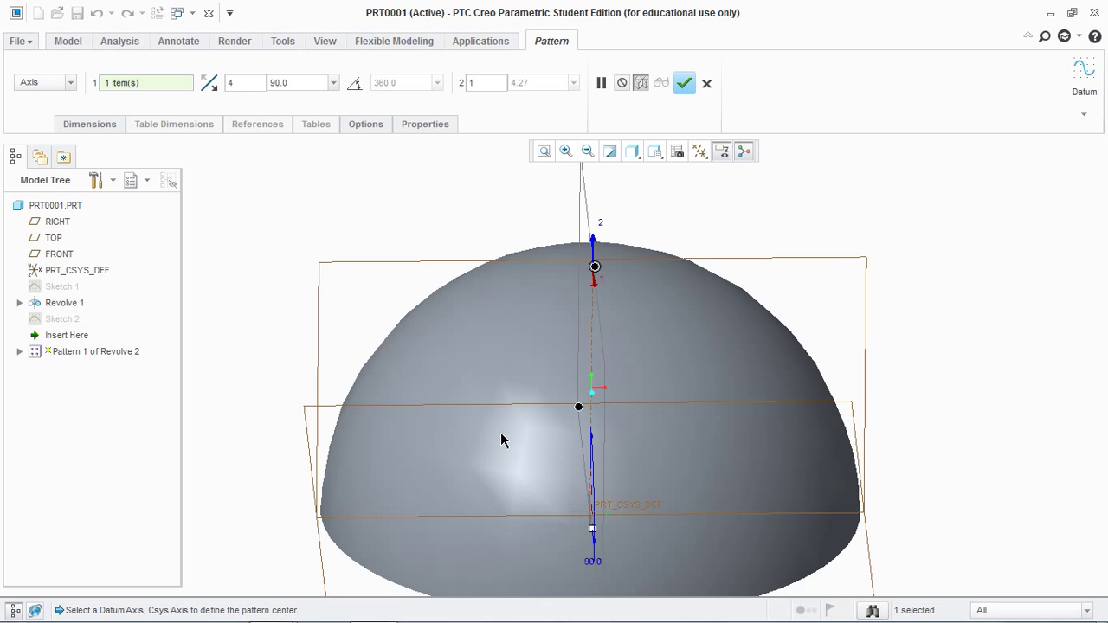
scroll(588, 518, up, 5)
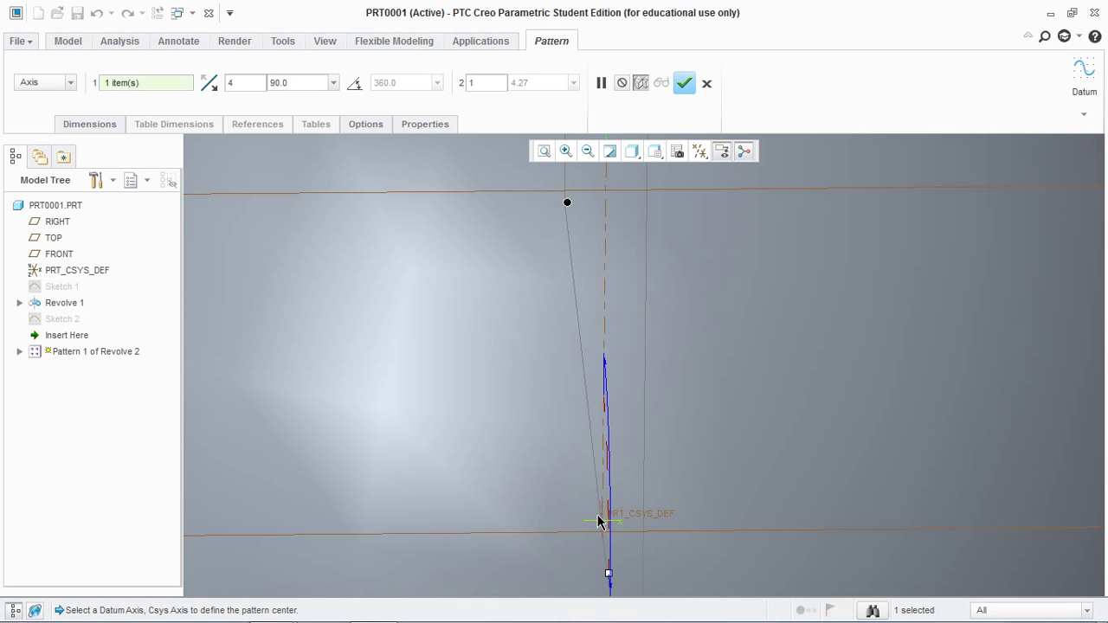
middle_drag(601, 514, 728, 444)
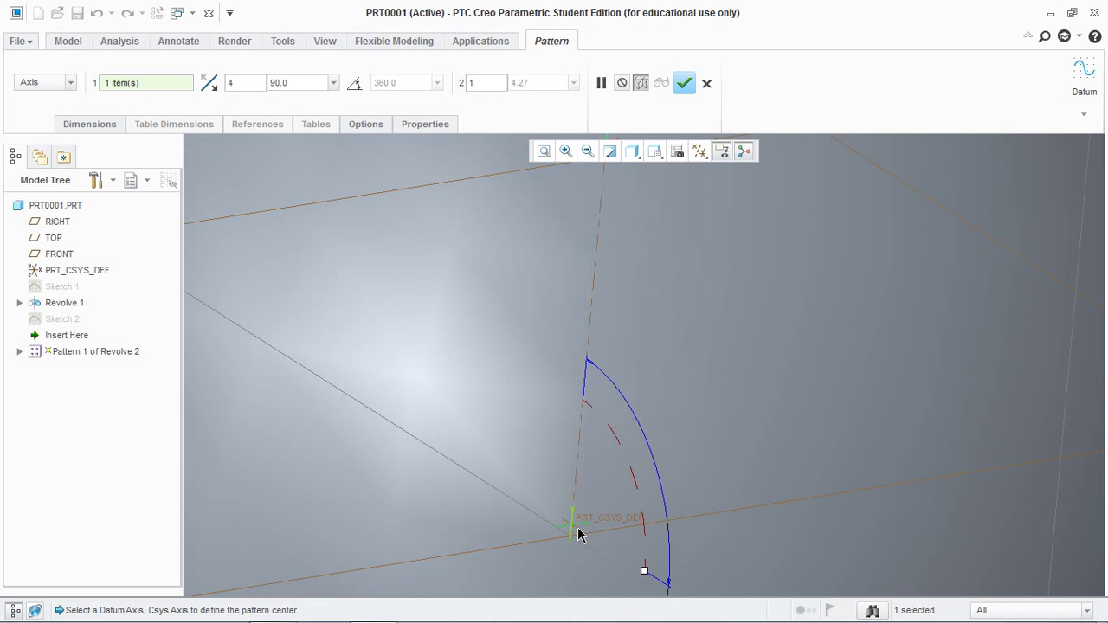
middle_drag(579, 534, 628, 487)
key(ctrl+d)
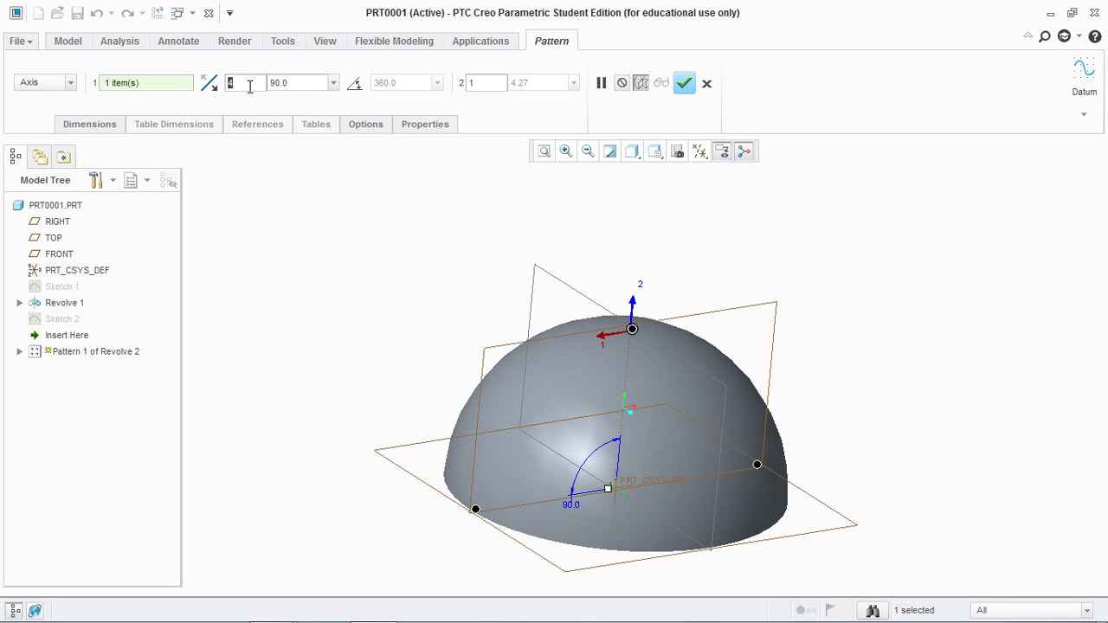
- Set the axis pattern to 7 members spaced 90° apart and complete it
text(2)
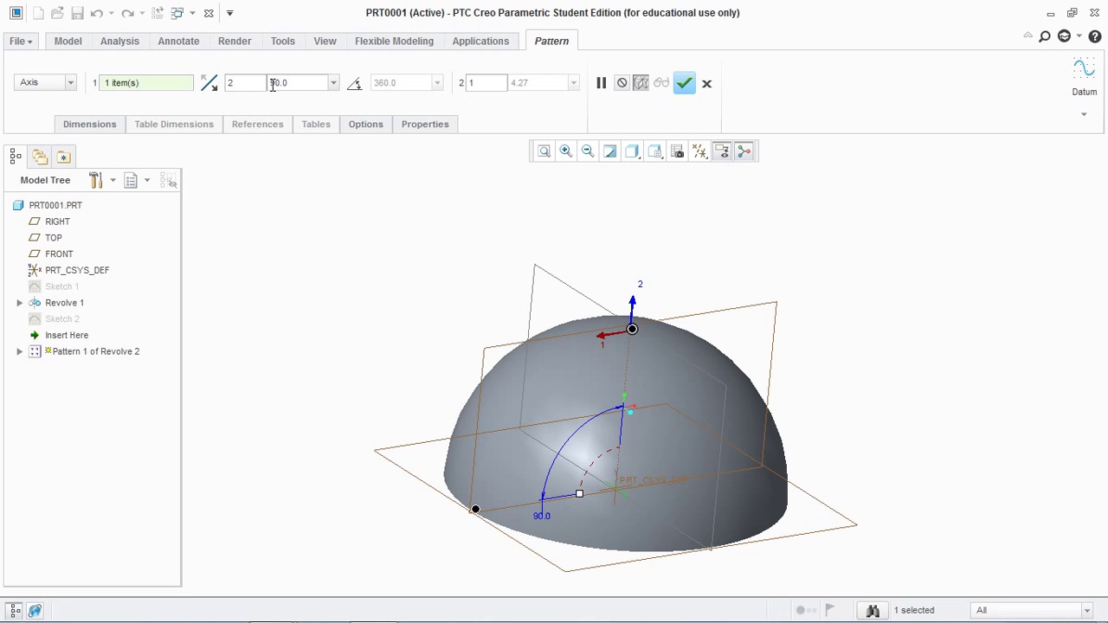
click(291, 80)
click(241, 85)
key(BackSpace)
text(7)
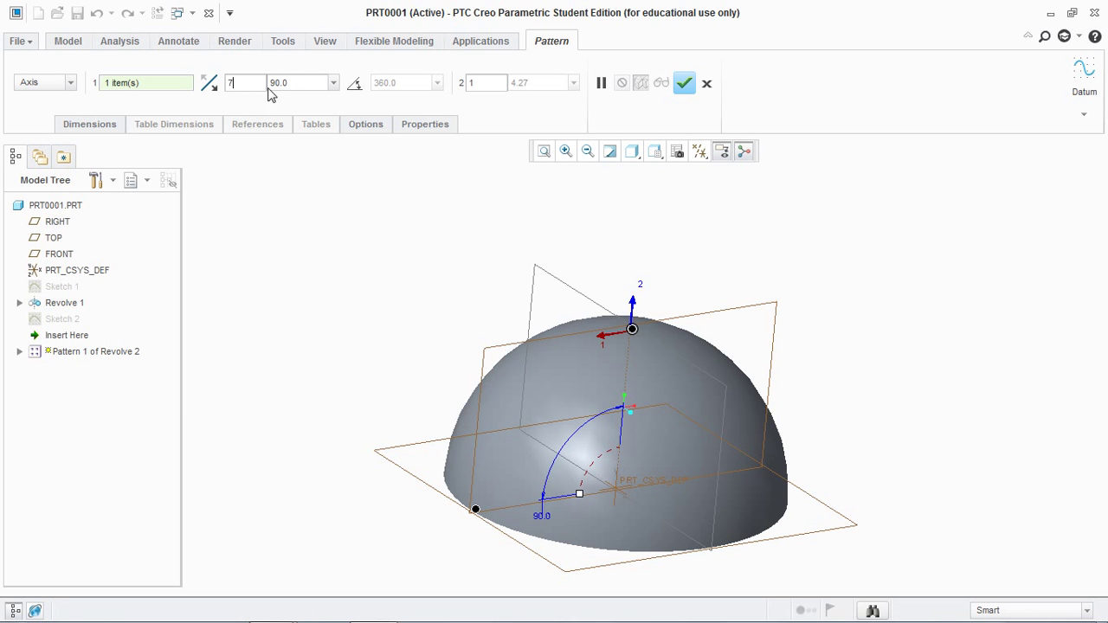
click(295, 84)
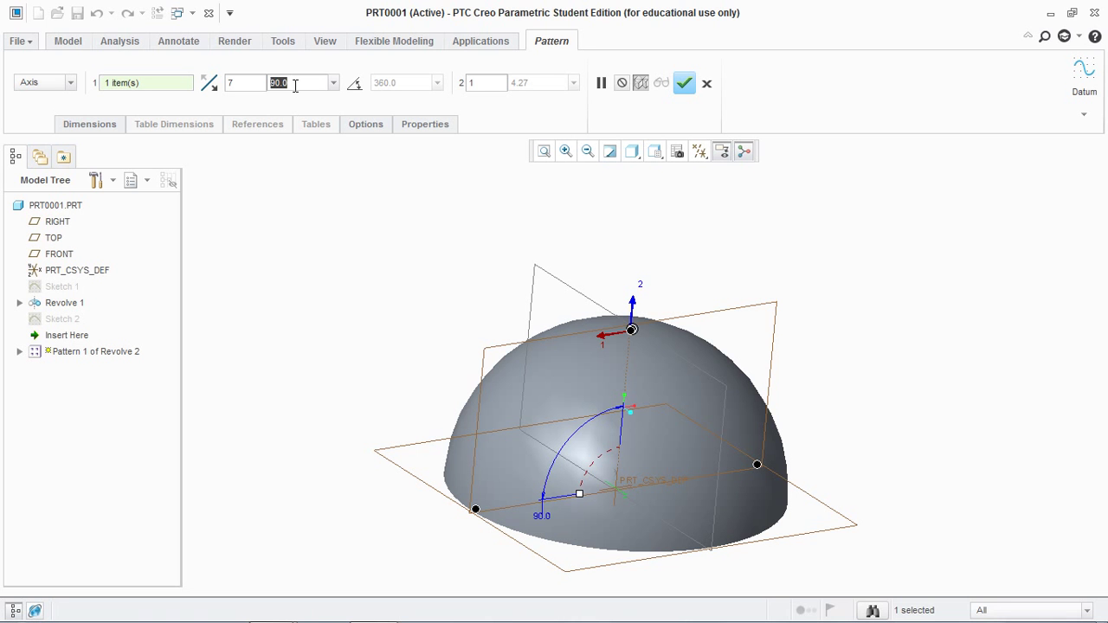
text(105)
key(Return)
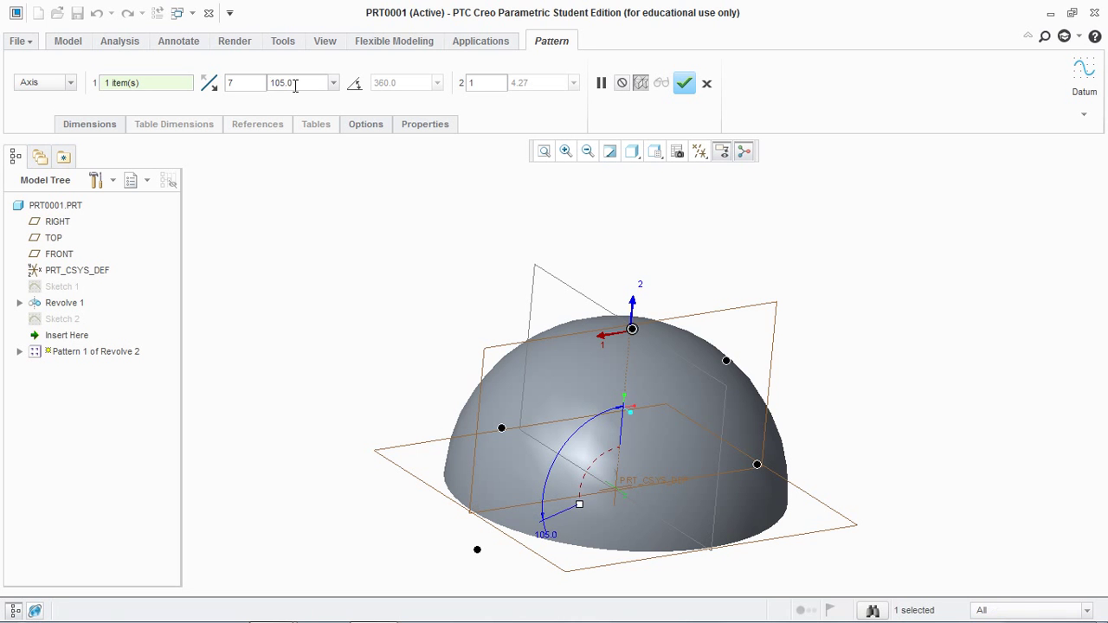
click(295, 84)
text(90)
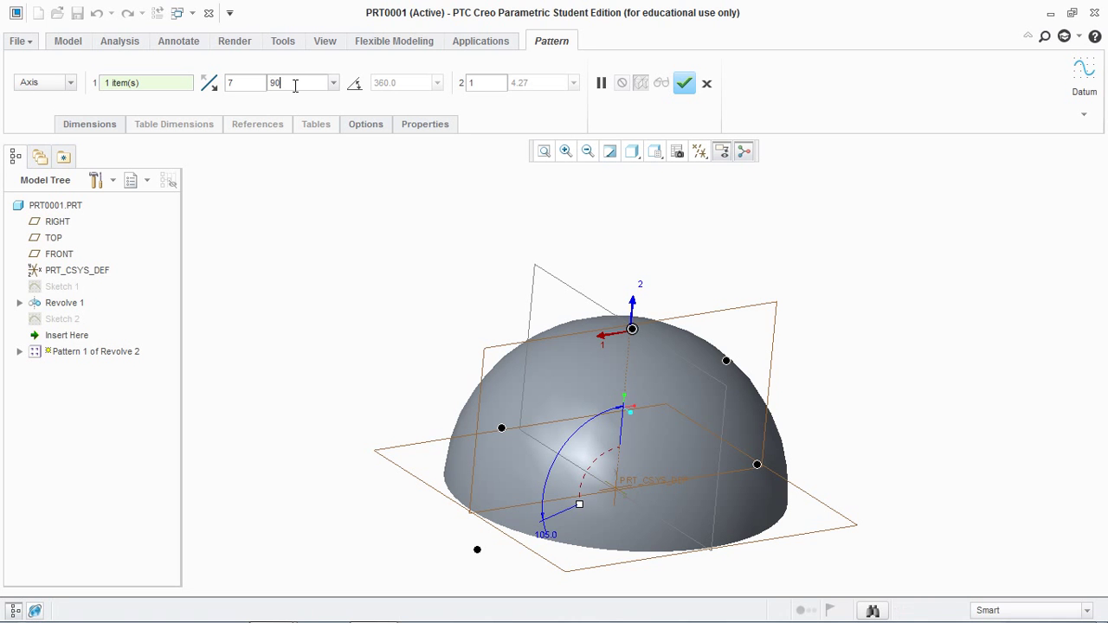
key(Return)
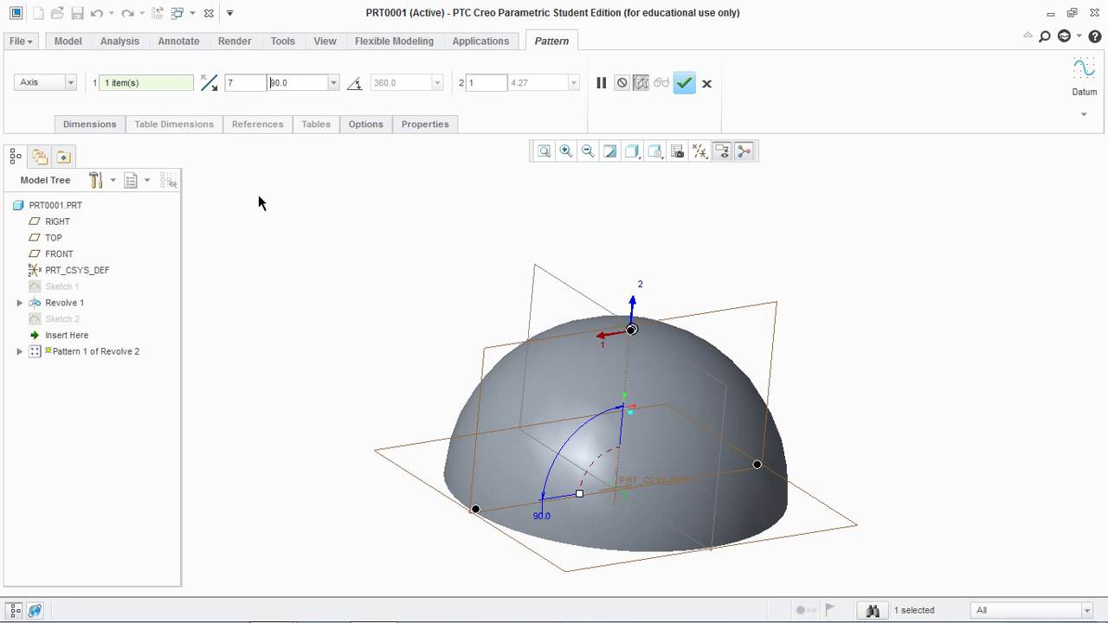
middle_drag(258, 204, 242, 234)
middle_click(242, 234)
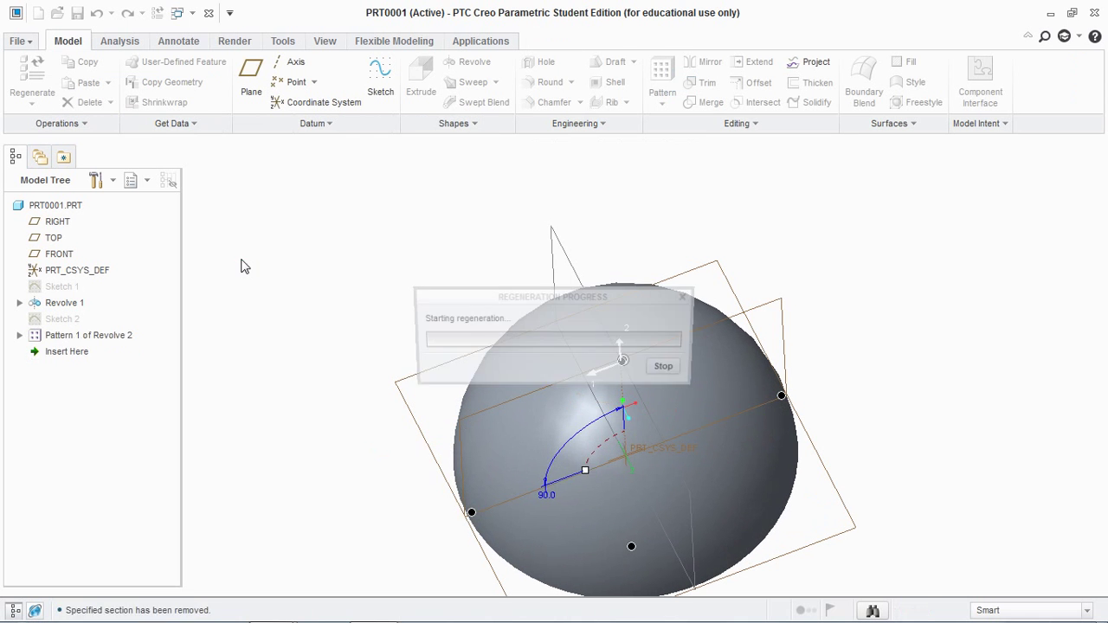
- Delete Pattern 1, the existing dimple pattern
right_click(101, 336)
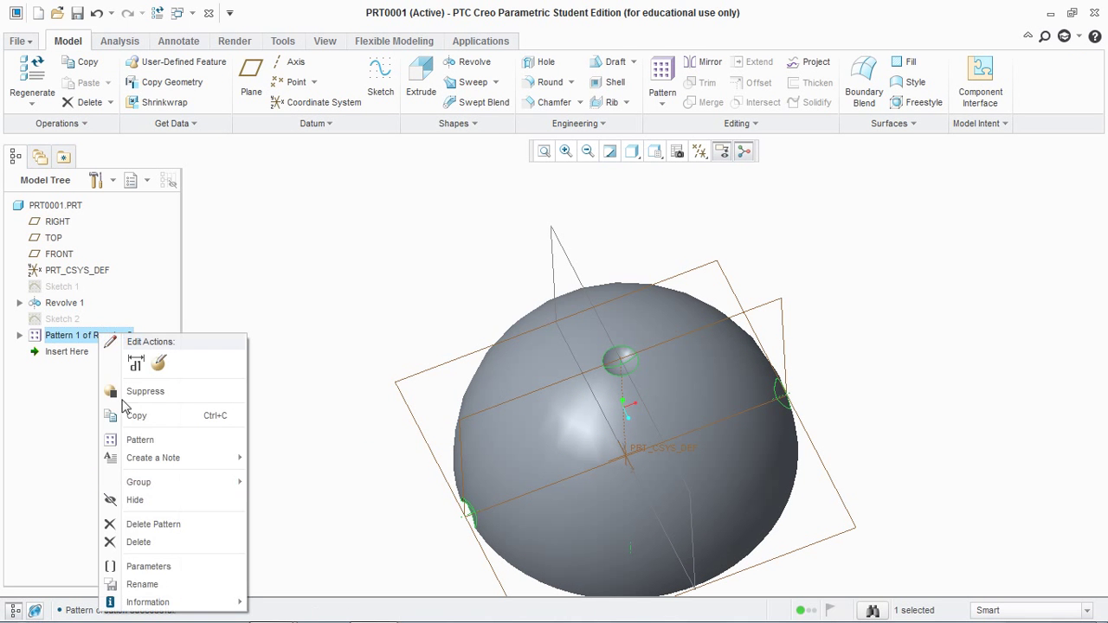
click(134, 526)
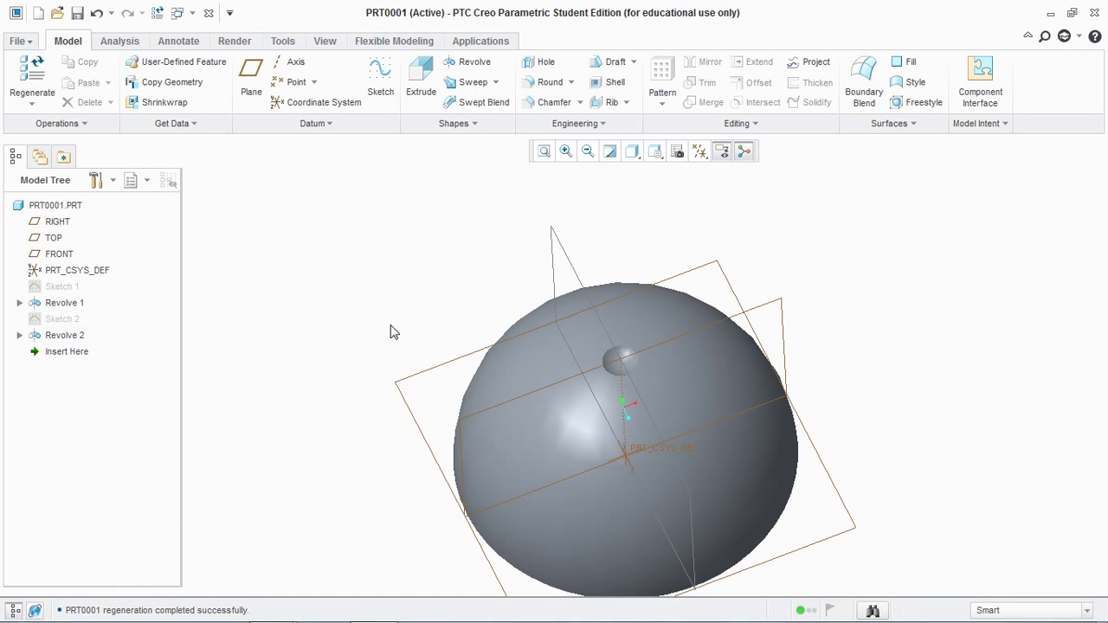
middle_drag(367, 295, 366, 294)
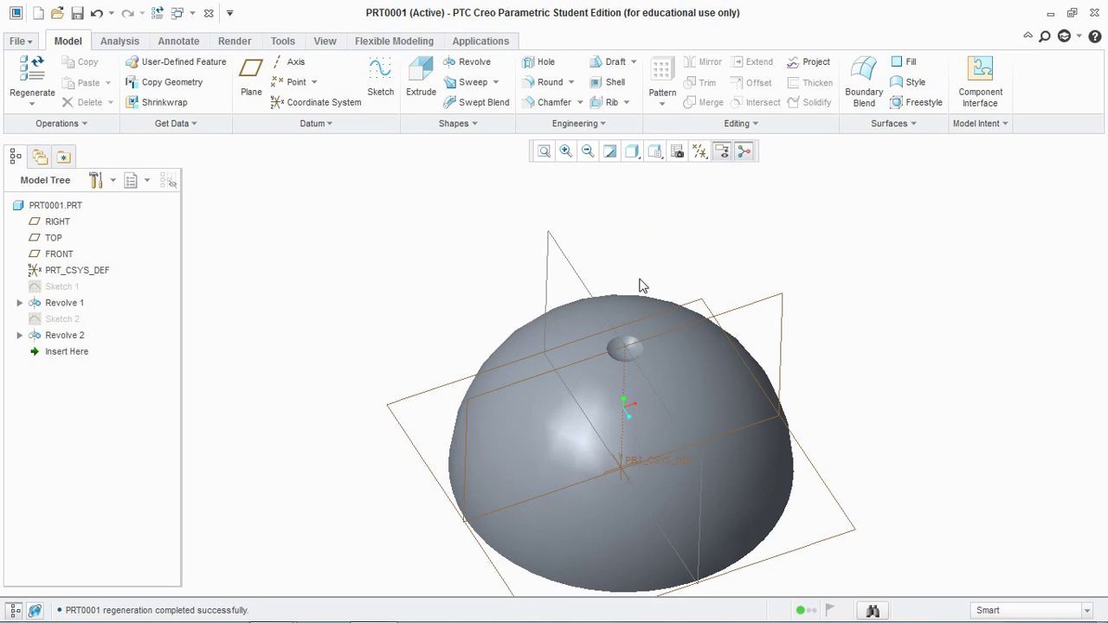
- Pattern the Revolve 2 dimple about the PRT_CSYS_DEF axis with 2 members at 15°
click(614, 346)
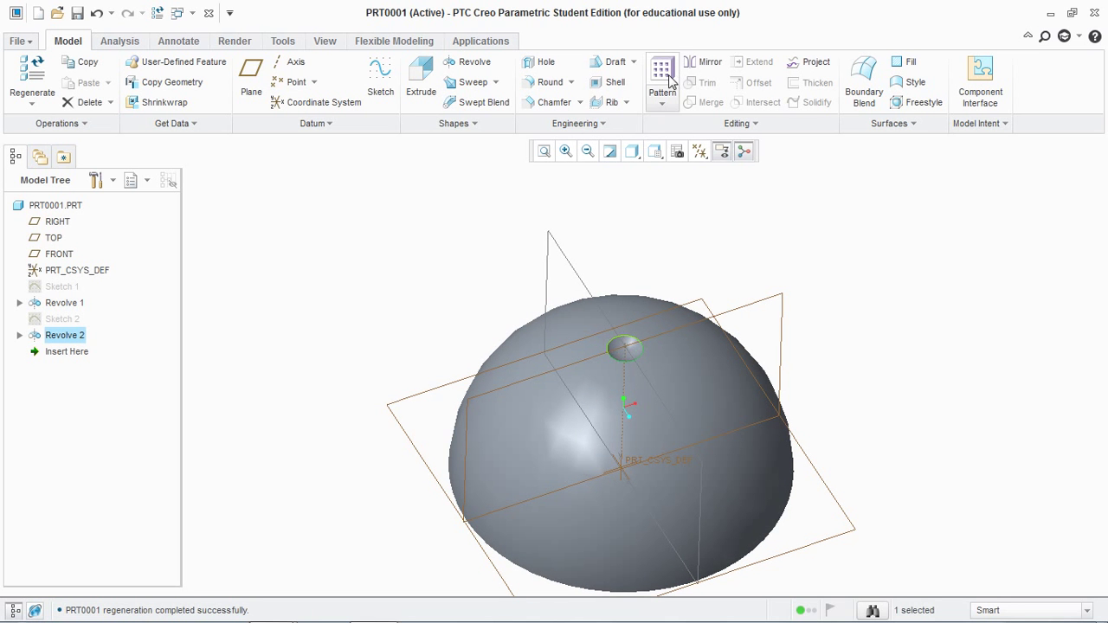
click(666, 76)
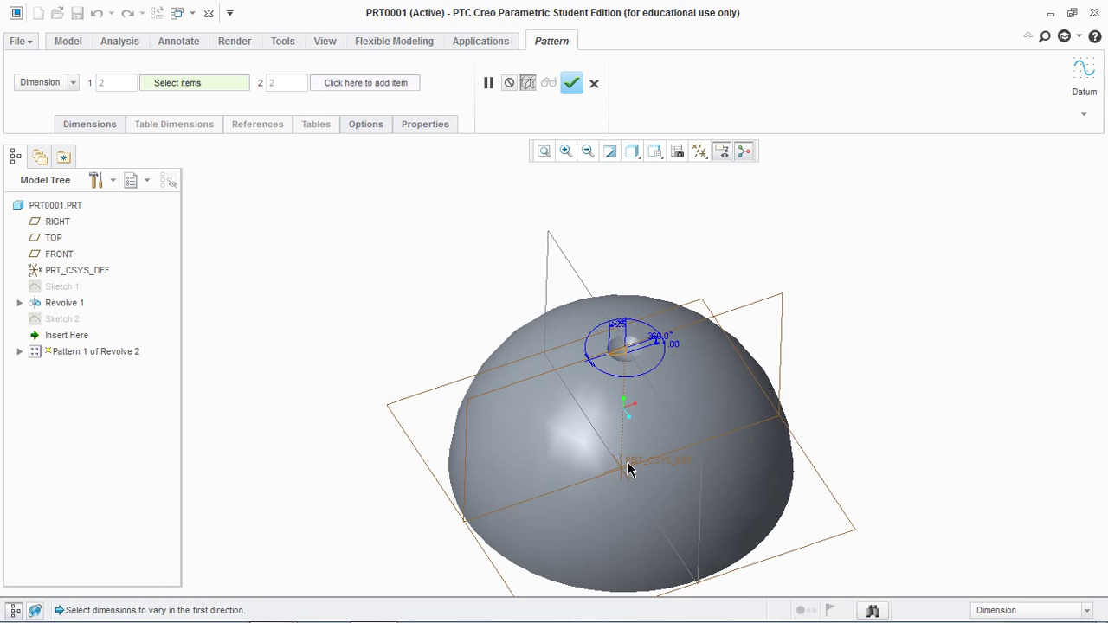
scroll(624, 465, up, 3)
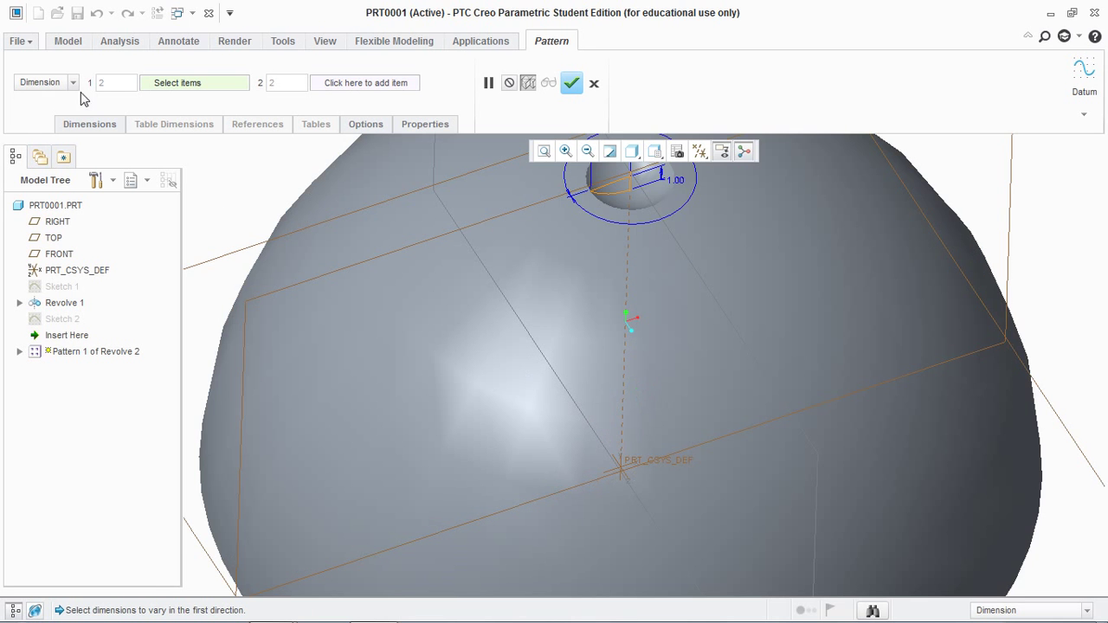
click(72, 82)
click(39, 124)
click(632, 471)
scroll(633, 471, down, 3)
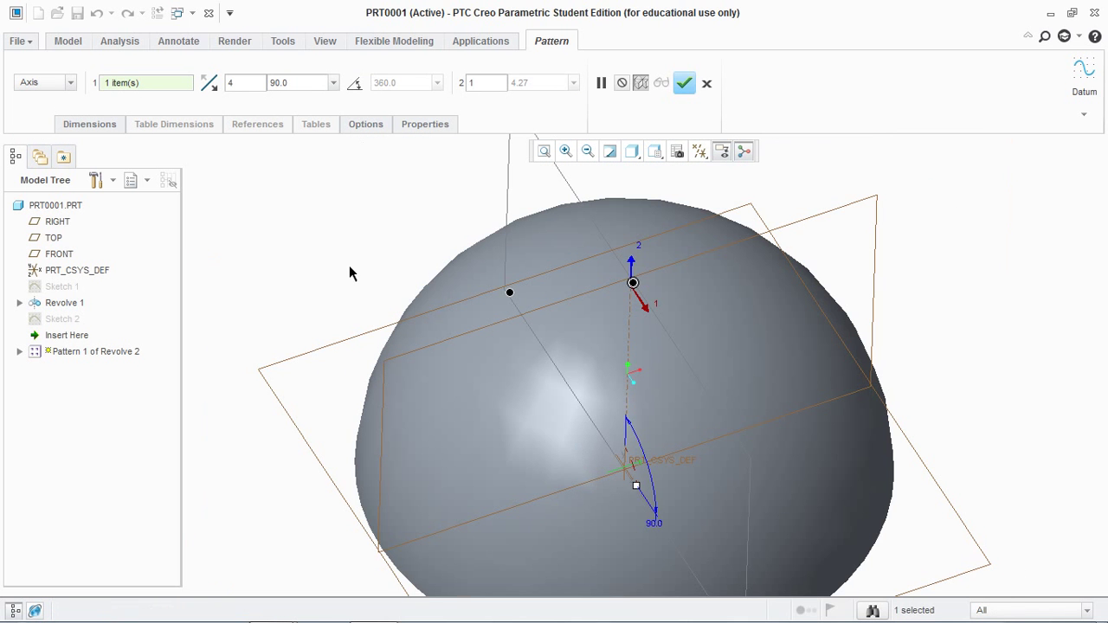
text(2)
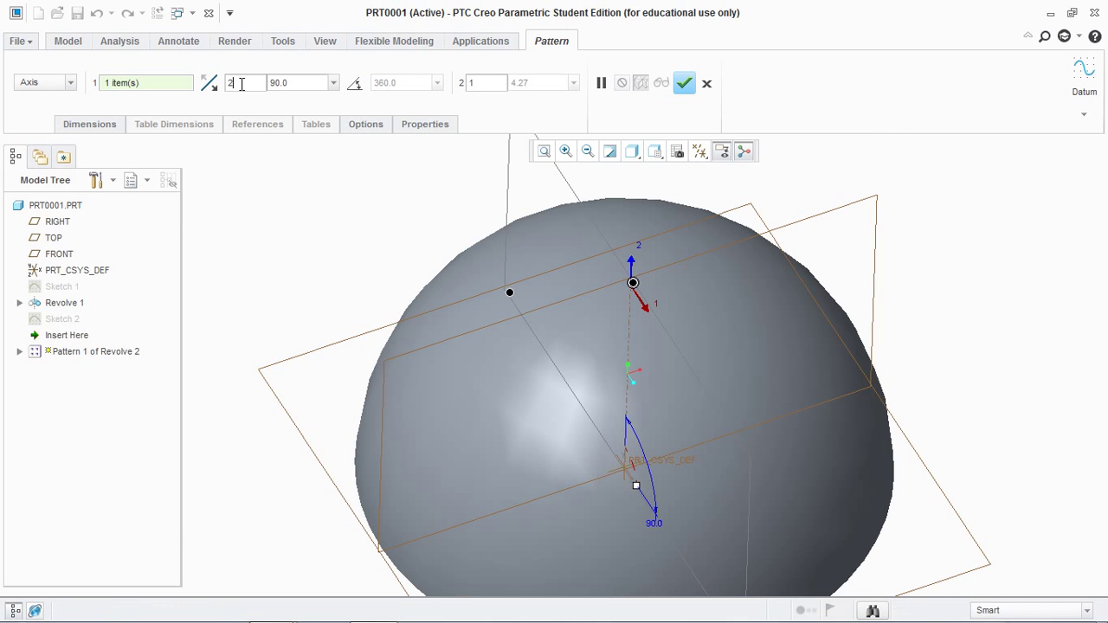
key(Return)
click(305, 82)
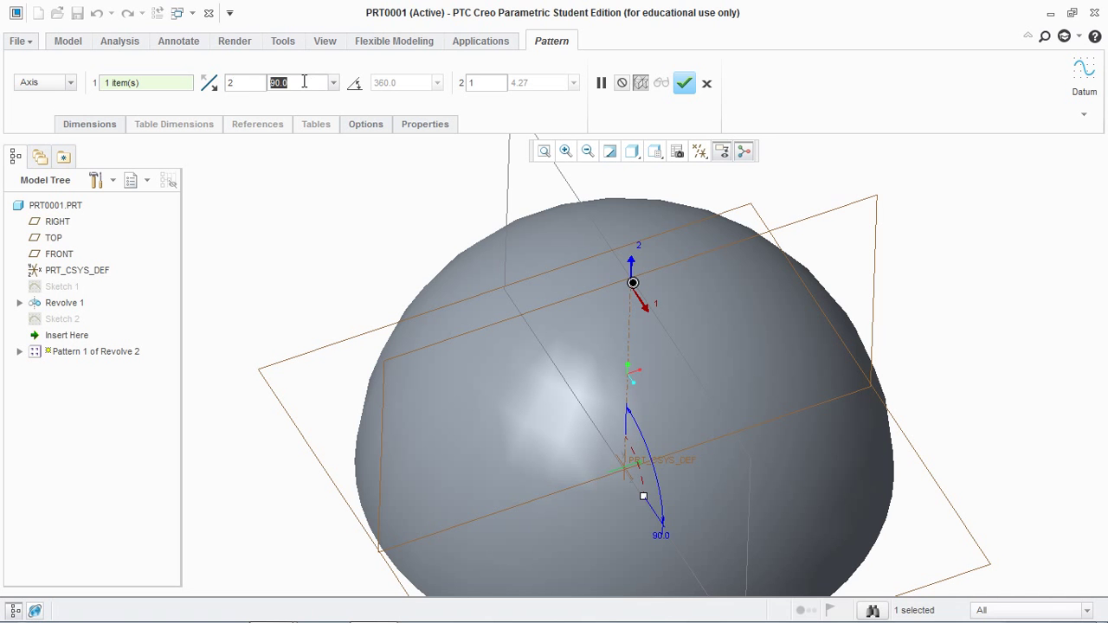
text(15)
key(Return)
click(684, 82)
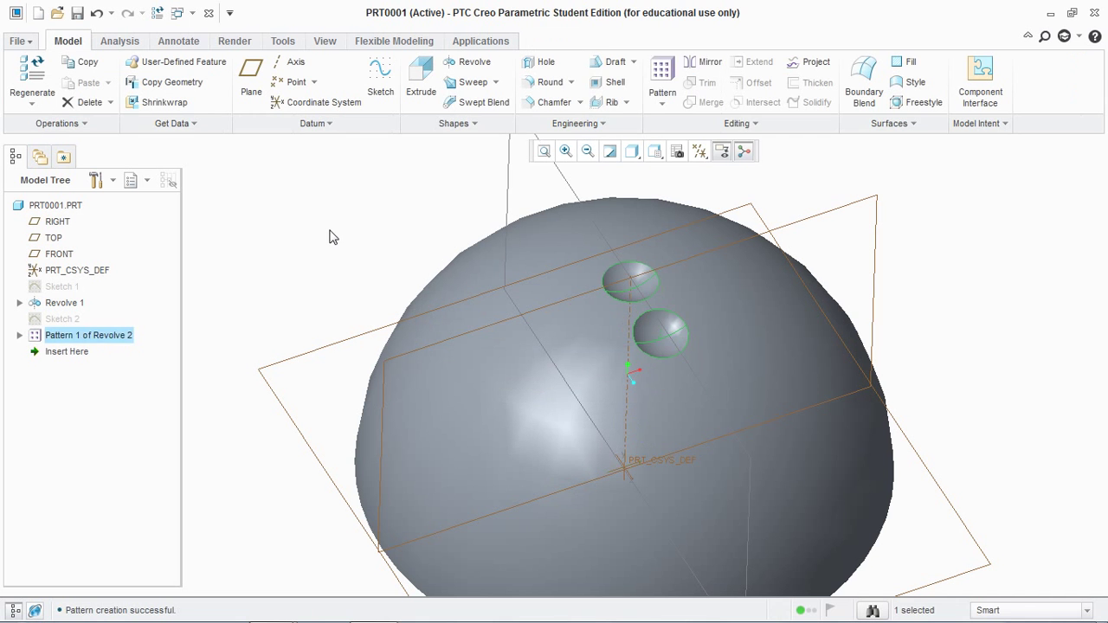
- Select the second dimple and start a geometry pattern of it
click(660, 105)
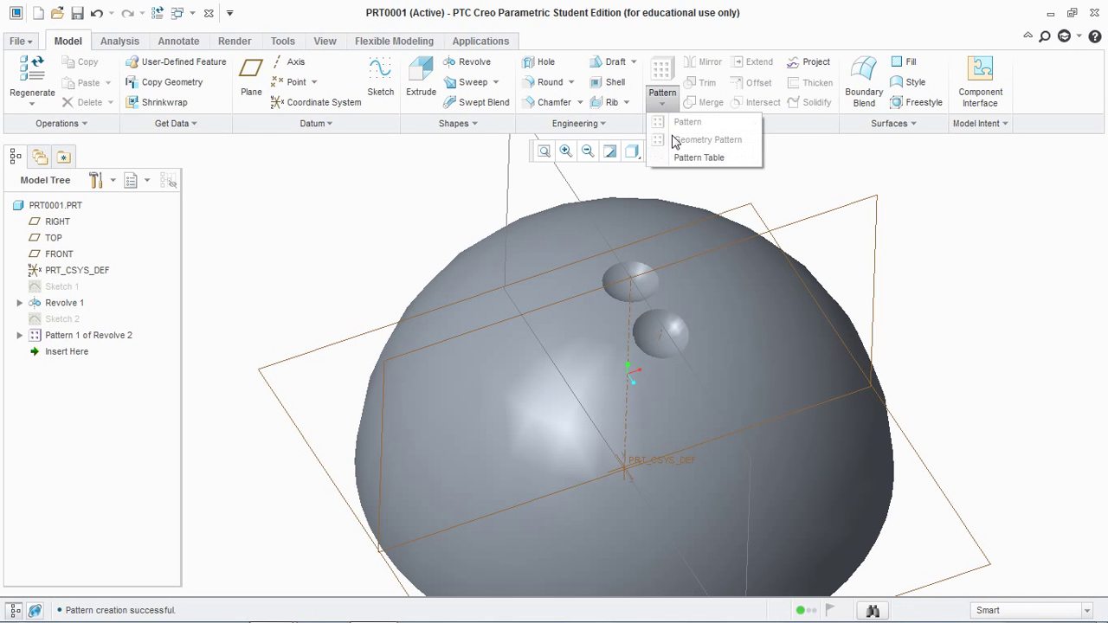
click(653, 337)
click(649, 340)
click(662, 105)
click(697, 139)
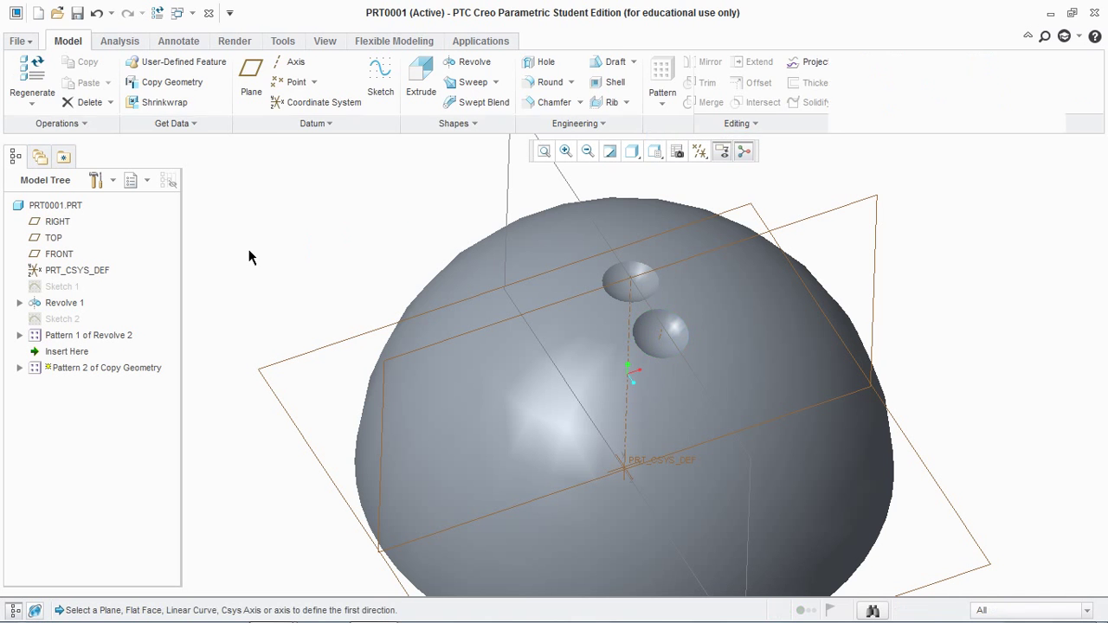
- Make it an axis pattern on the coordinate-system axis, running downward, 2 members at 15°
click(72, 84)
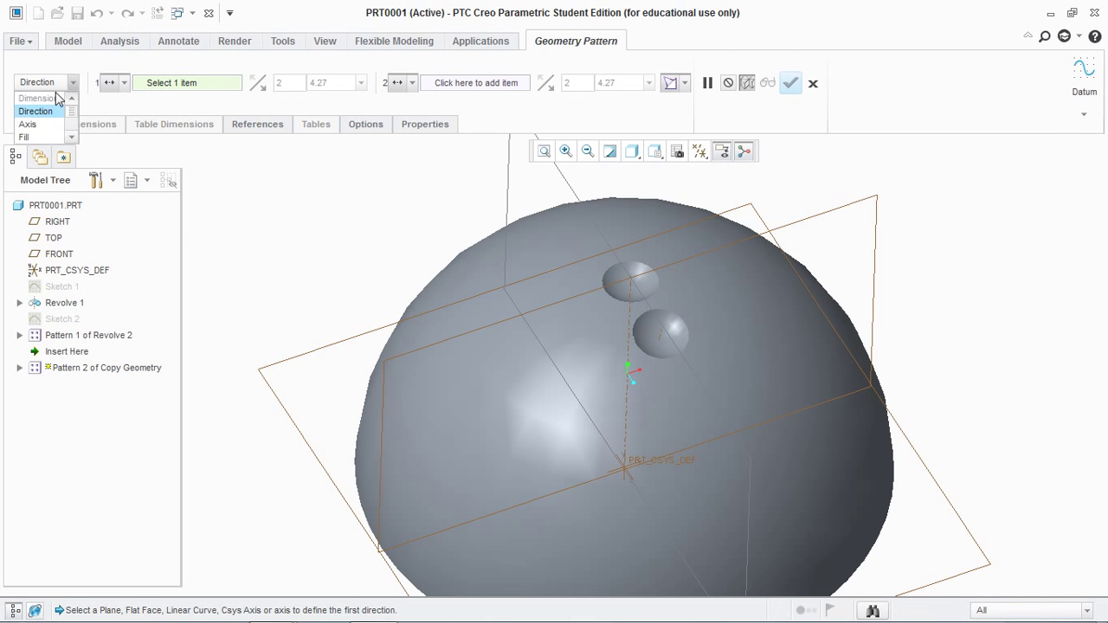
click(28, 124)
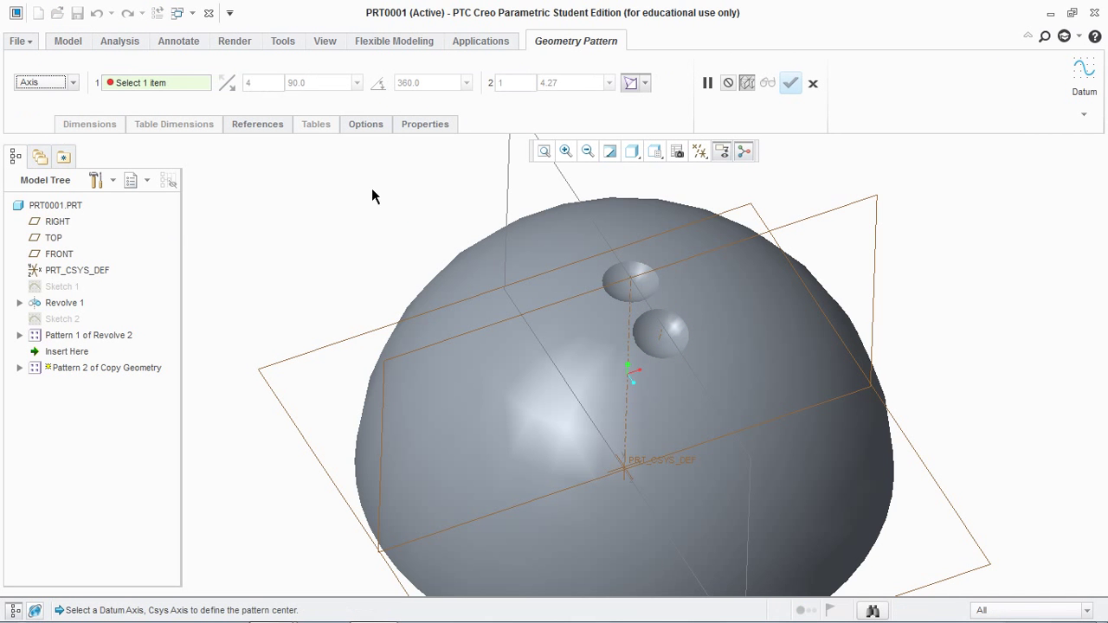
click(630, 285)
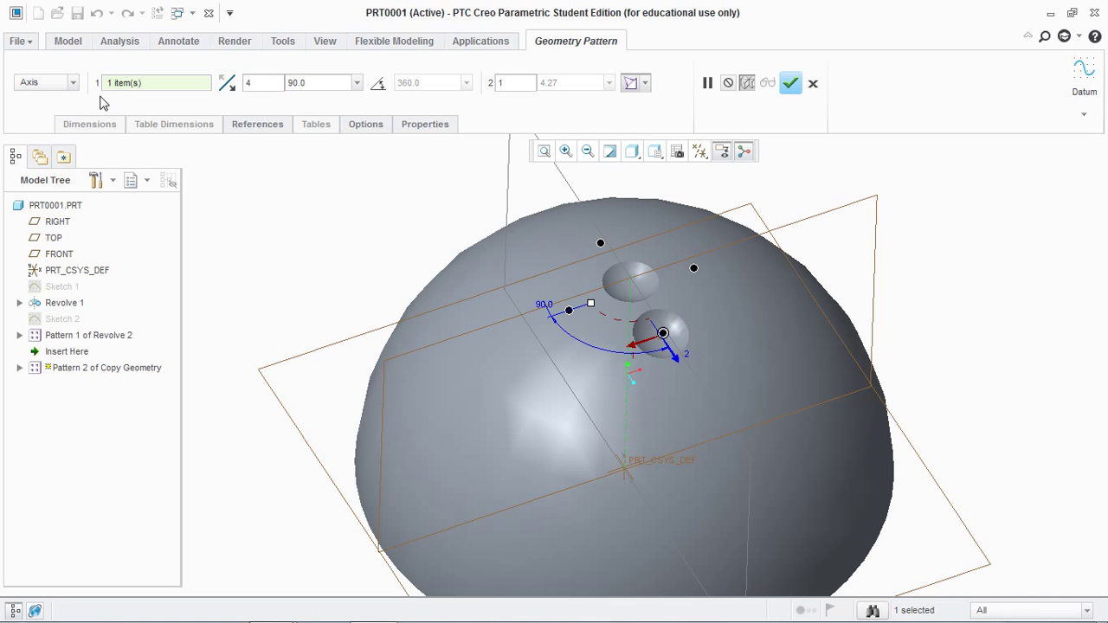
click(634, 479)
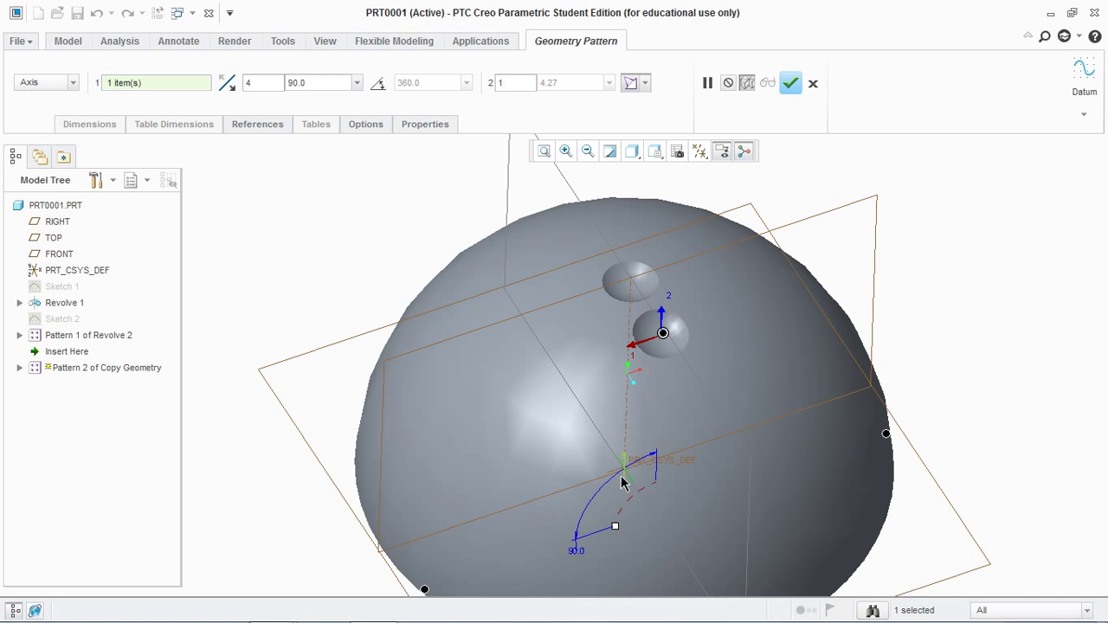
click(620, 477)
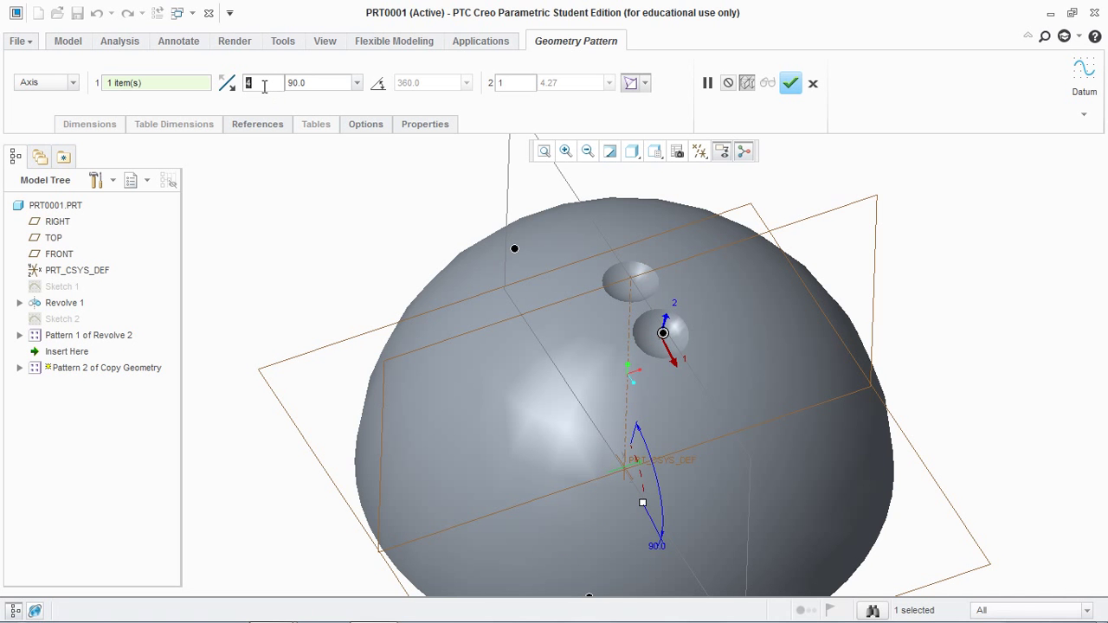
text(2)
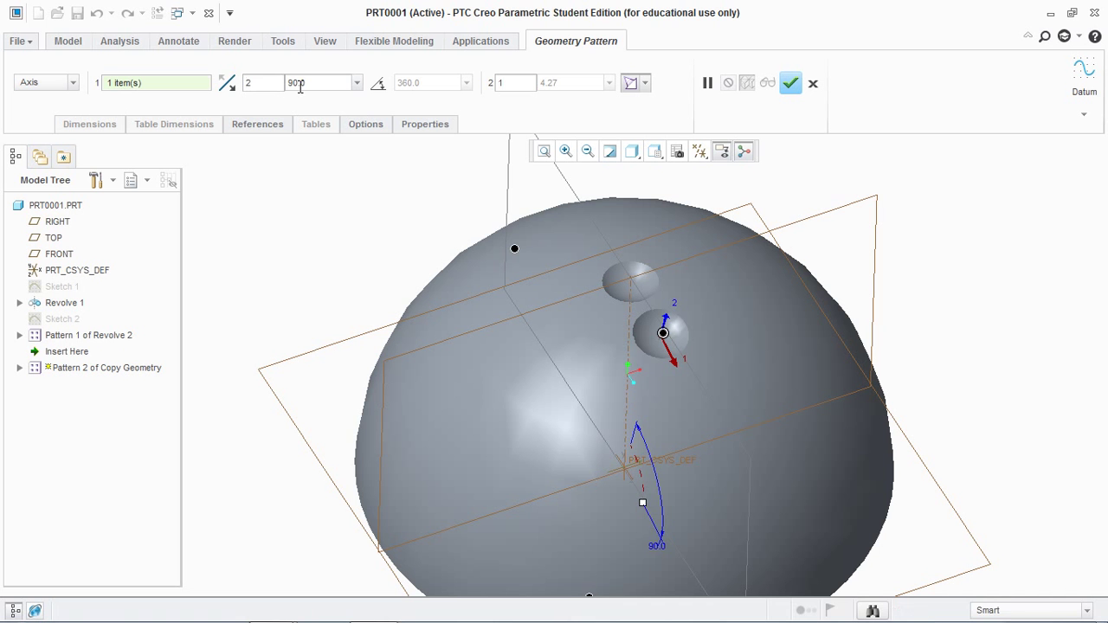
double_click(308, 82)
text(15)
key(Return)
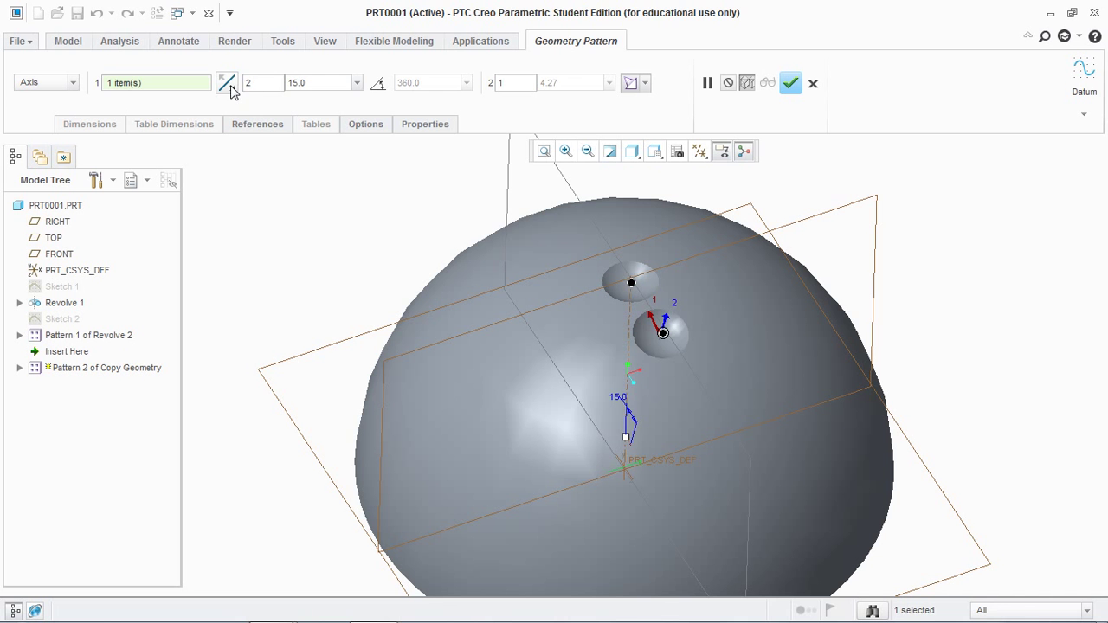
click(790, 84)
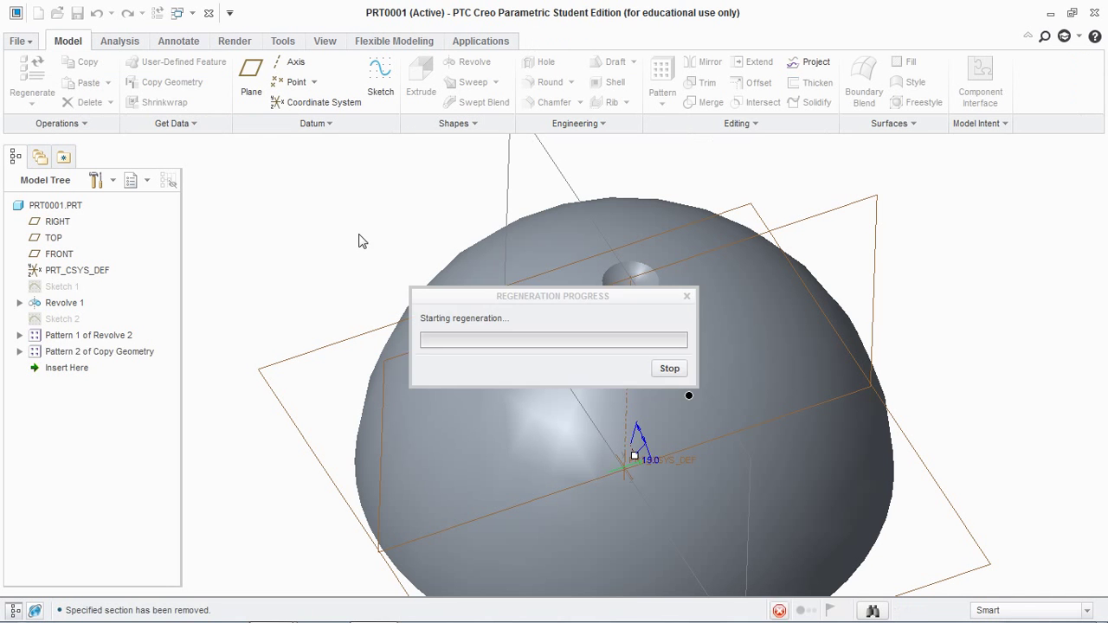
- Geometry-pattern the newest dimple downward around the axis with 2 members at 15°
click(608, 367)
click(662, 103)
click(717, 139)
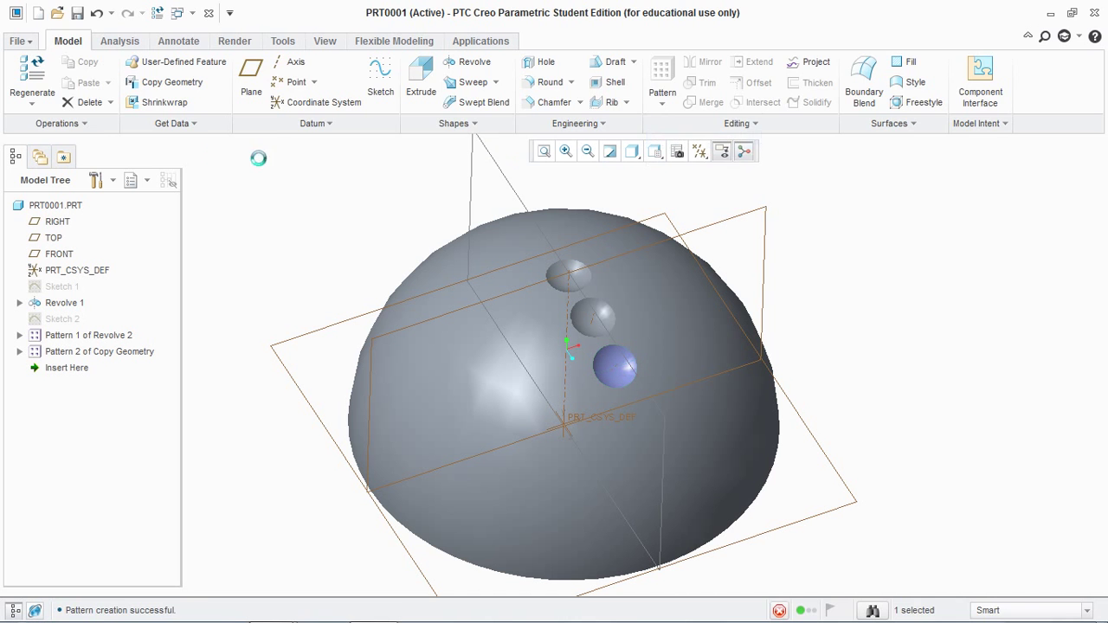
click(69, 83)
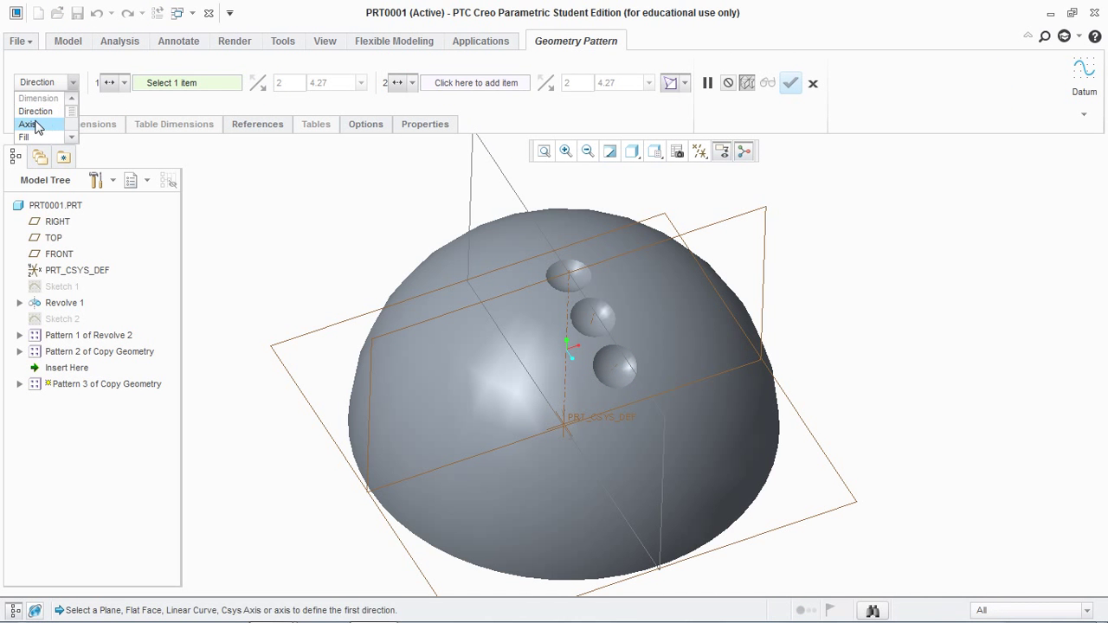
click(34, 124)
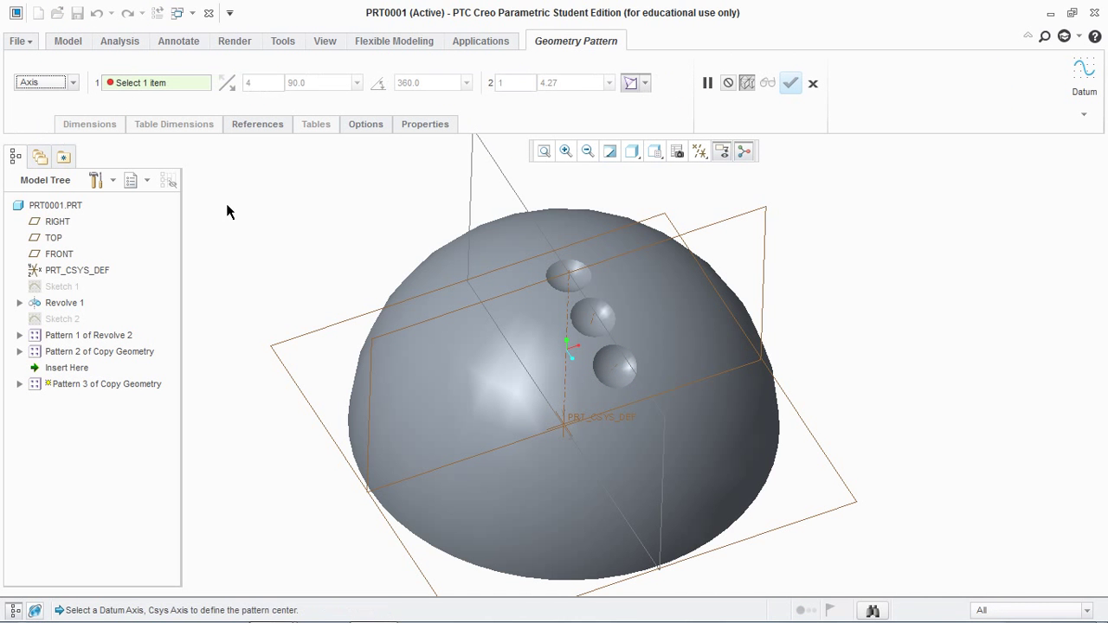
click(572, 436)
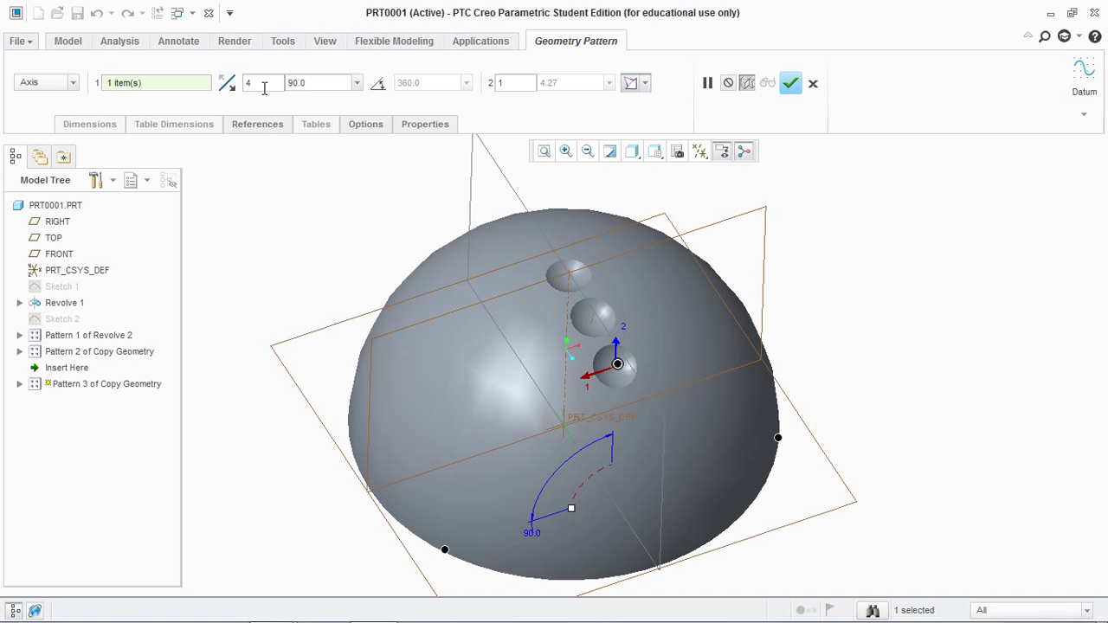
text(2)
key(Return)
click(554, 427)
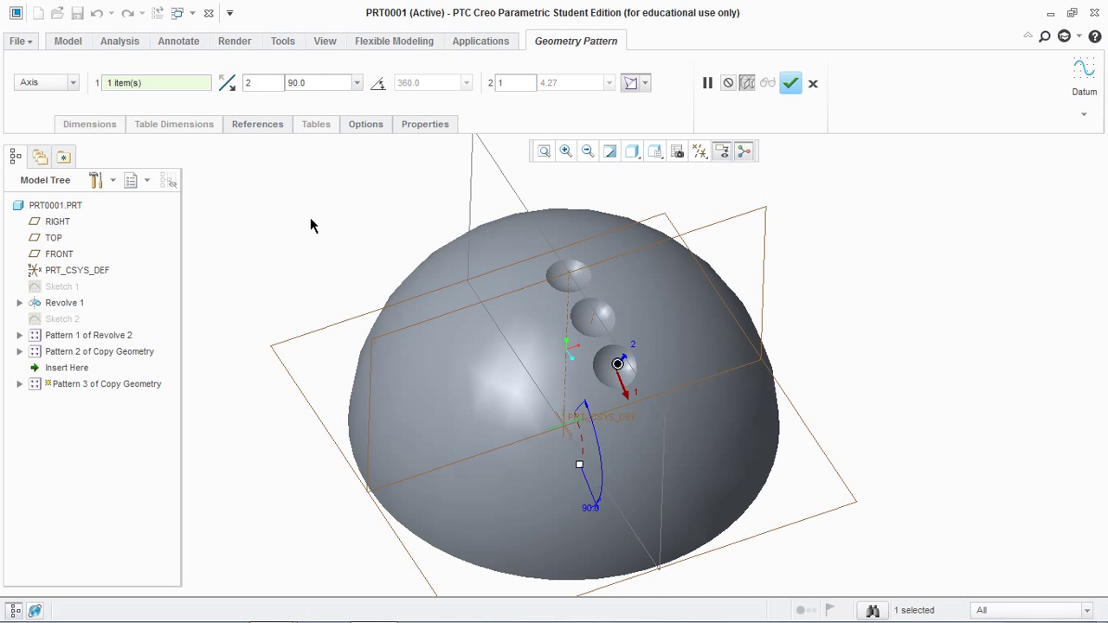
double_click(314, 84)
text(15)
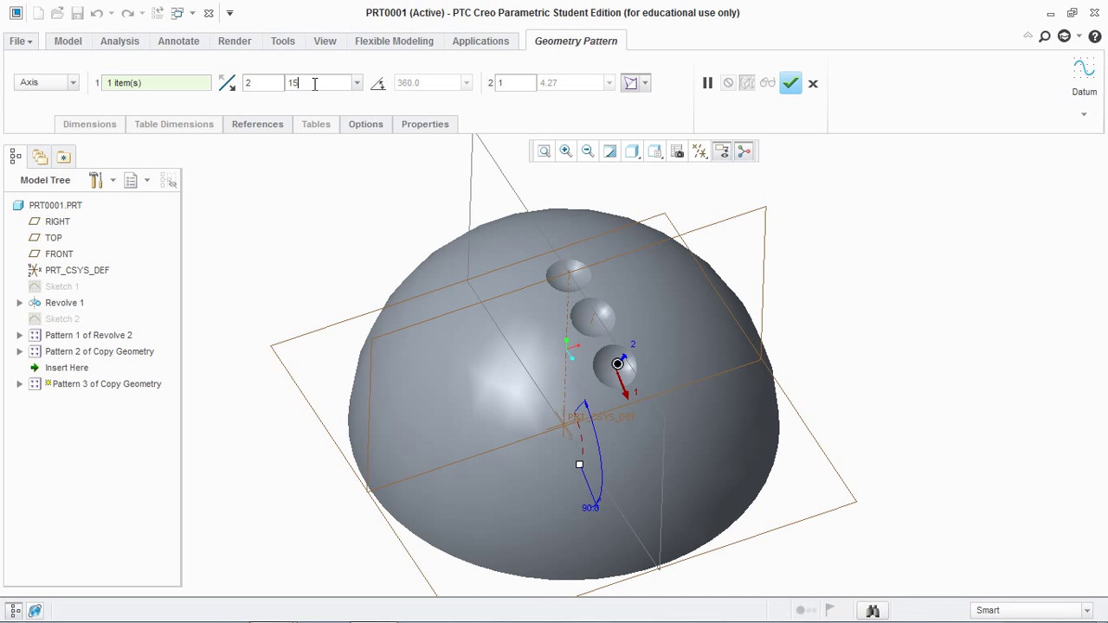
key(Return)
click(790, 83)
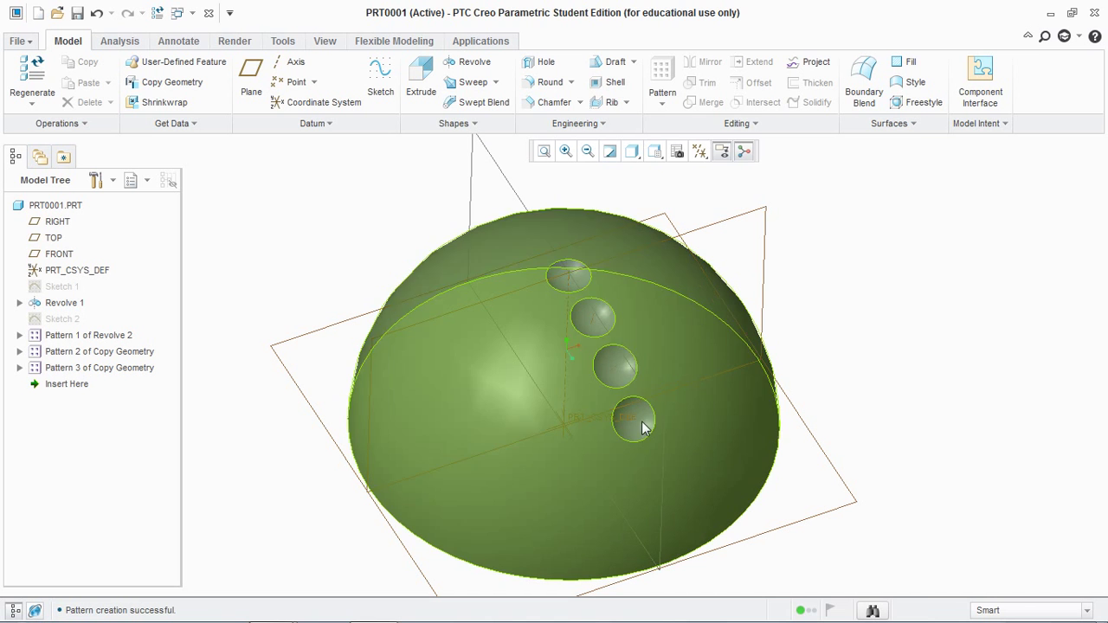
- Pattern the fourth dimple the same way, 2 members at 15°, adding a fifth dimple
click(636, 432)
click(662, 103)
click(675, 138)
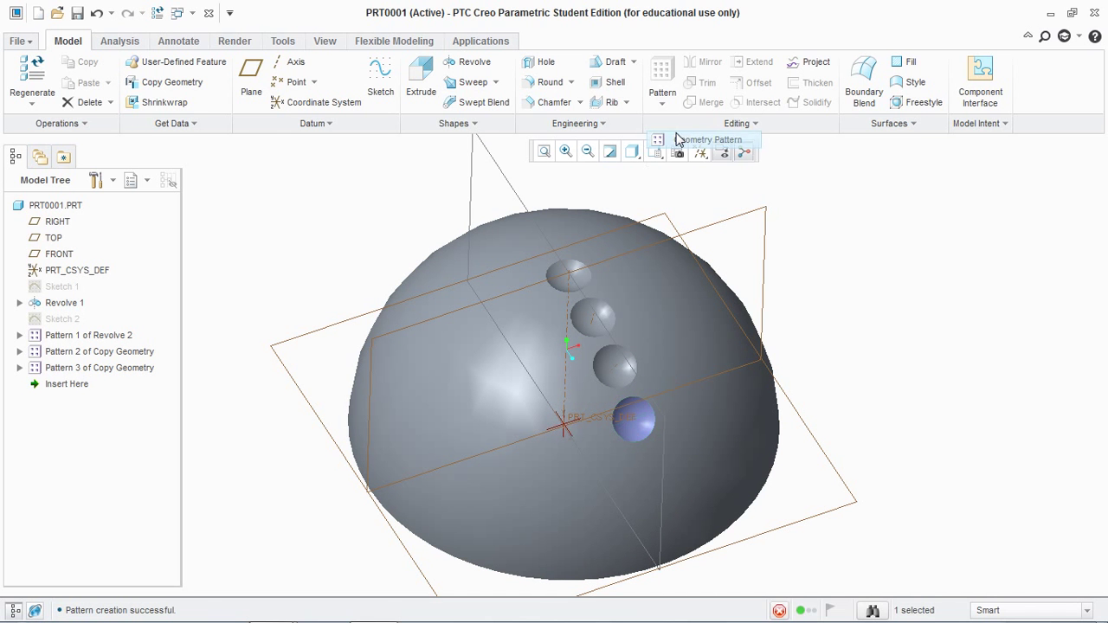
click(72, 82)
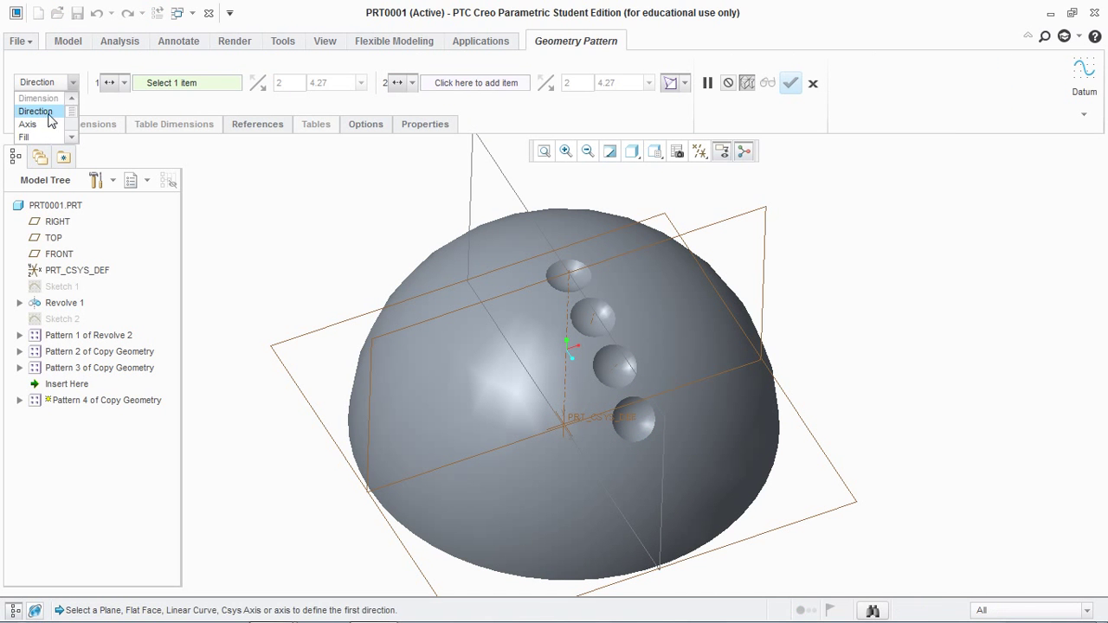
click(50, 126)
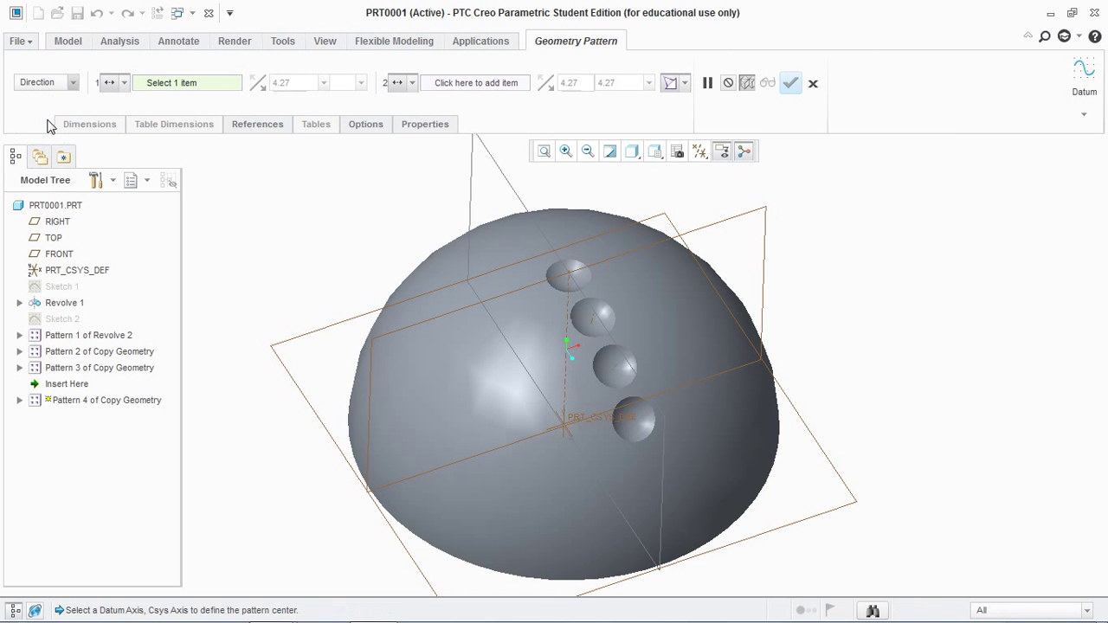
click(549, 428)
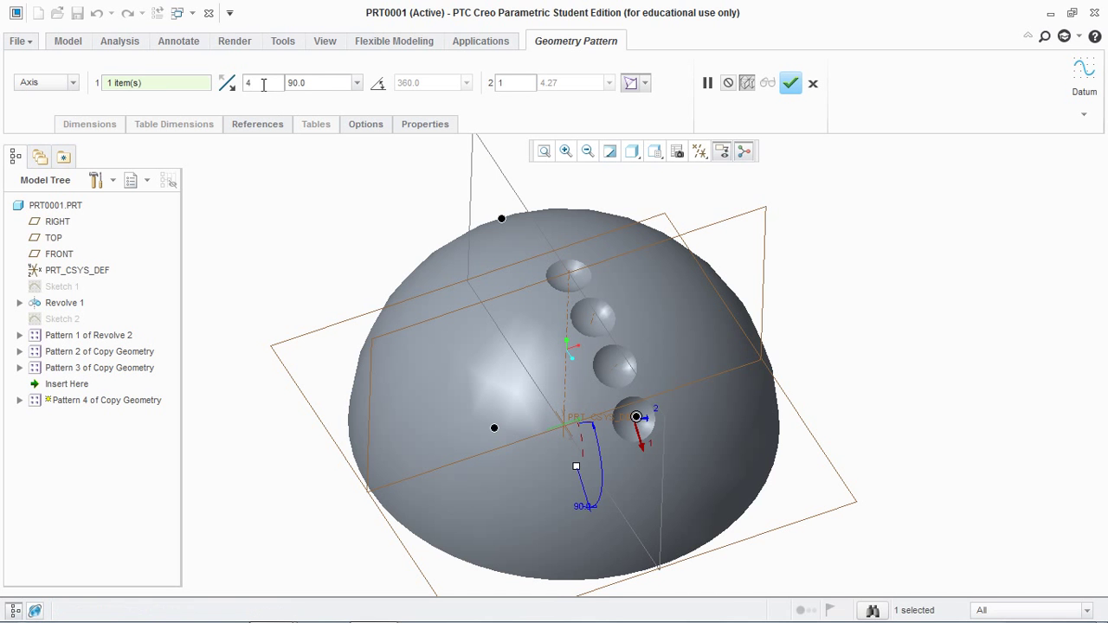
text(2)
double_click(318, 76)
text(15)
key(Return)
click(790, 82)
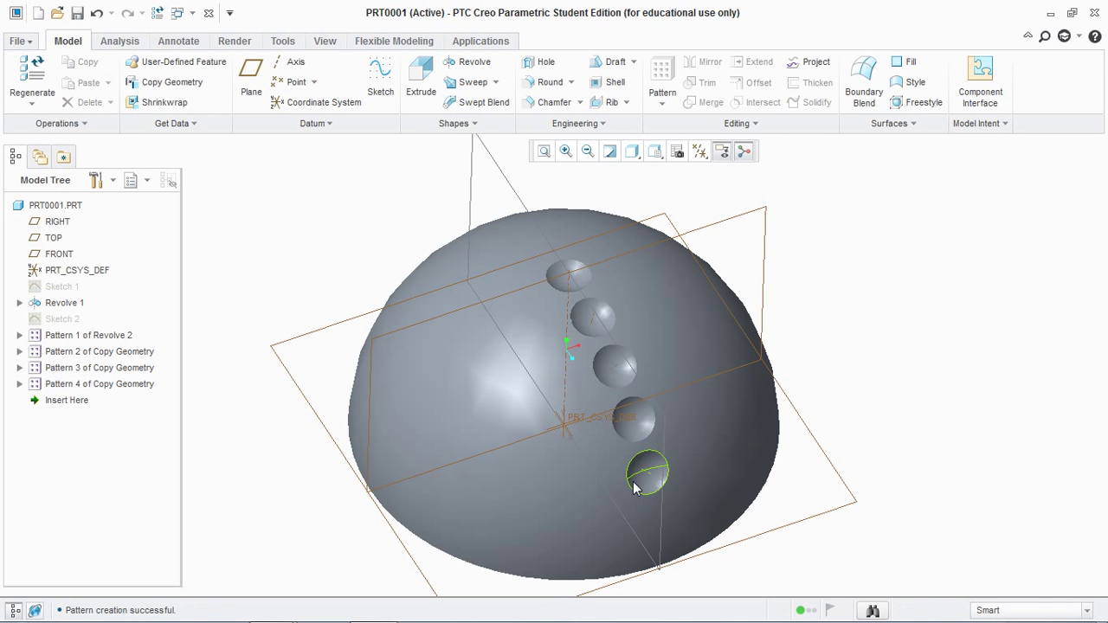
- Geometry-pattern the fifth dimple around the axis with 2 members at 15°
click(633, 489)
click(662, 103)
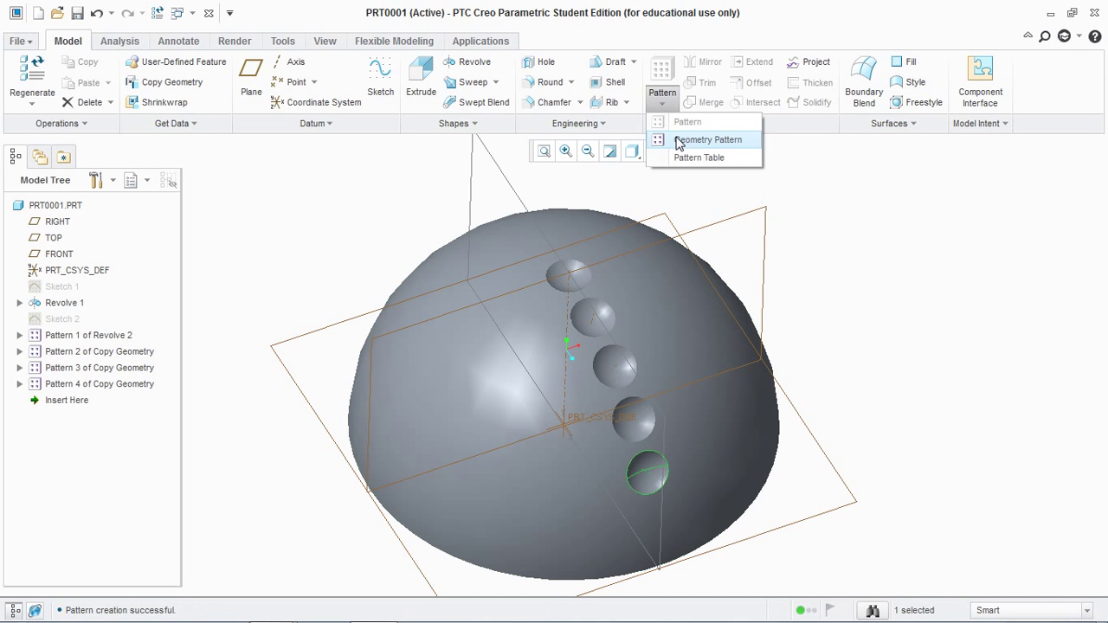
click(677, 141)
click(74, 83)
click(35, 125)
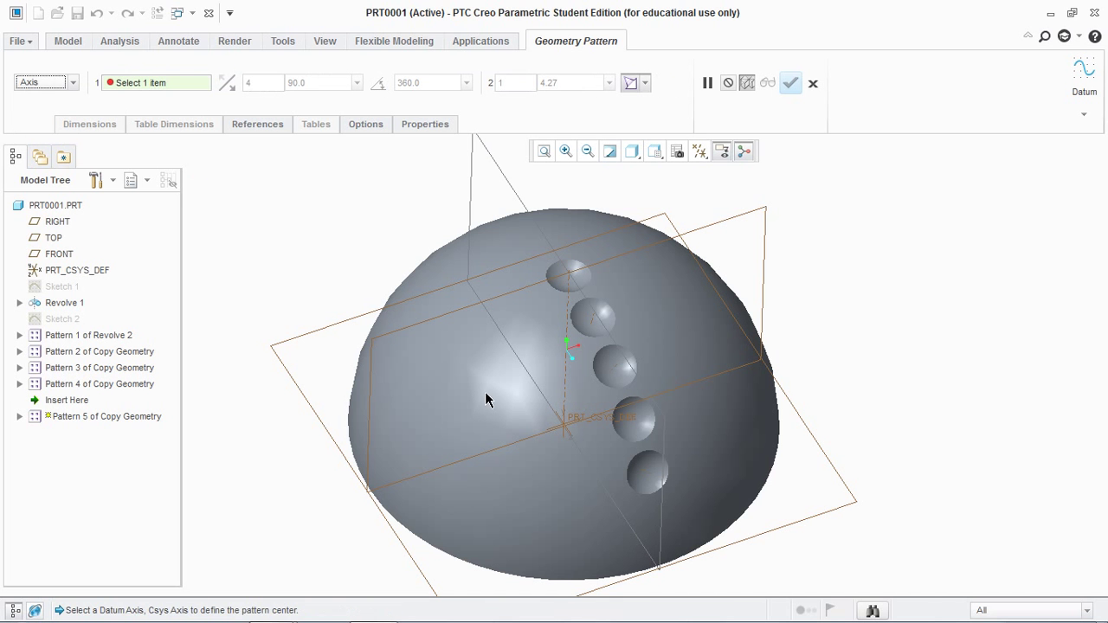
click(548, 433)
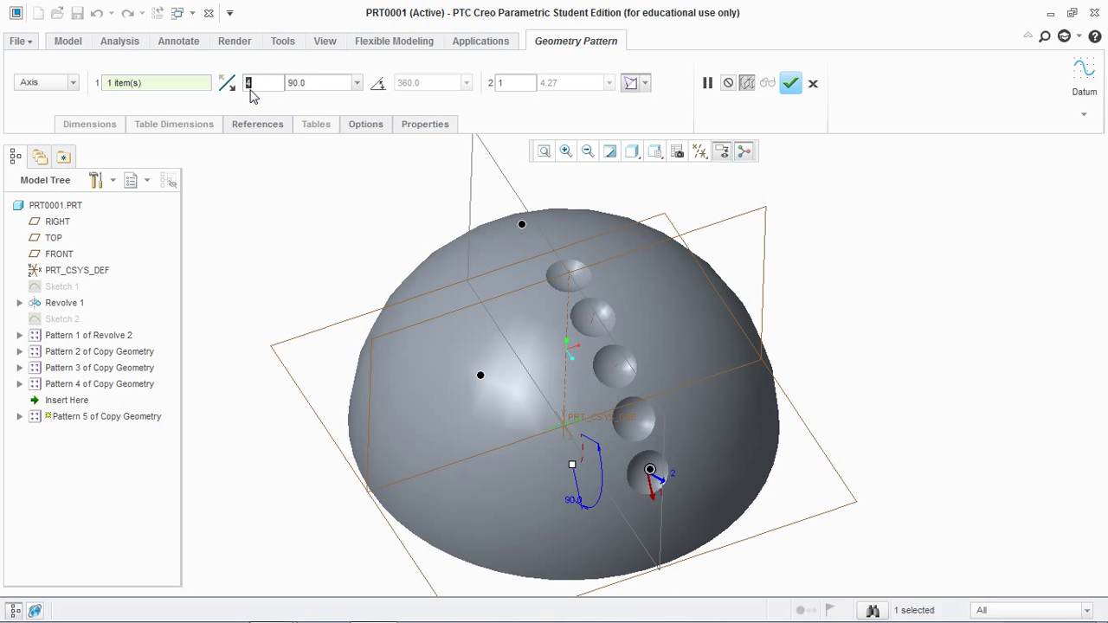
text(2)
click(312, 82)
text(15)
key(Return)
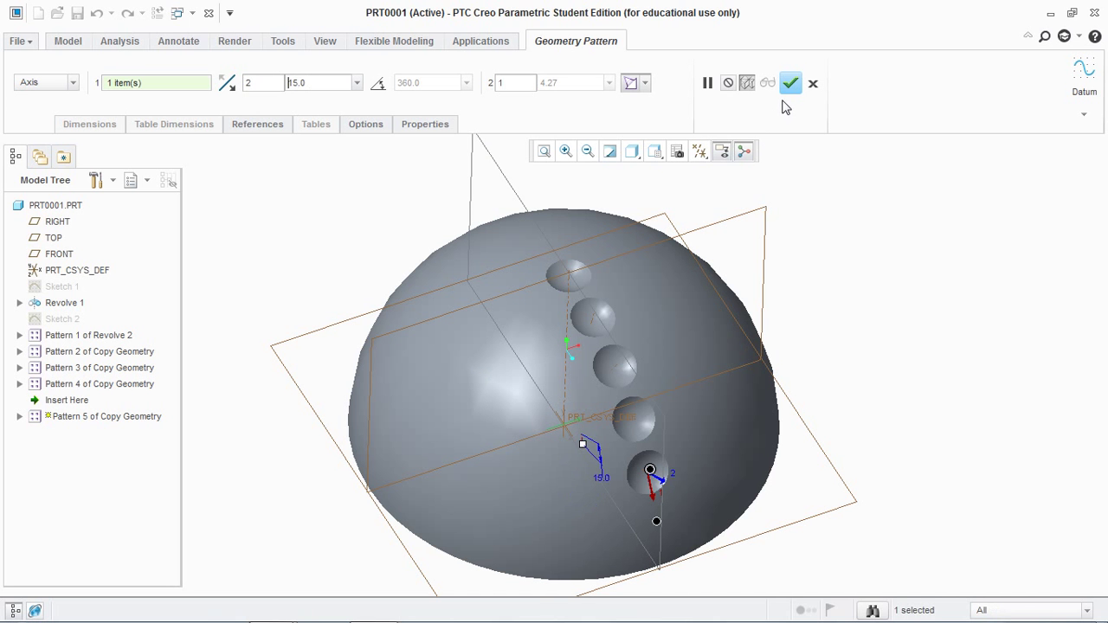
click(790, 83)
- Pattern the lowest dimple around the axis, 2 members at 15°, reaching the dome's base
click(852, 227)
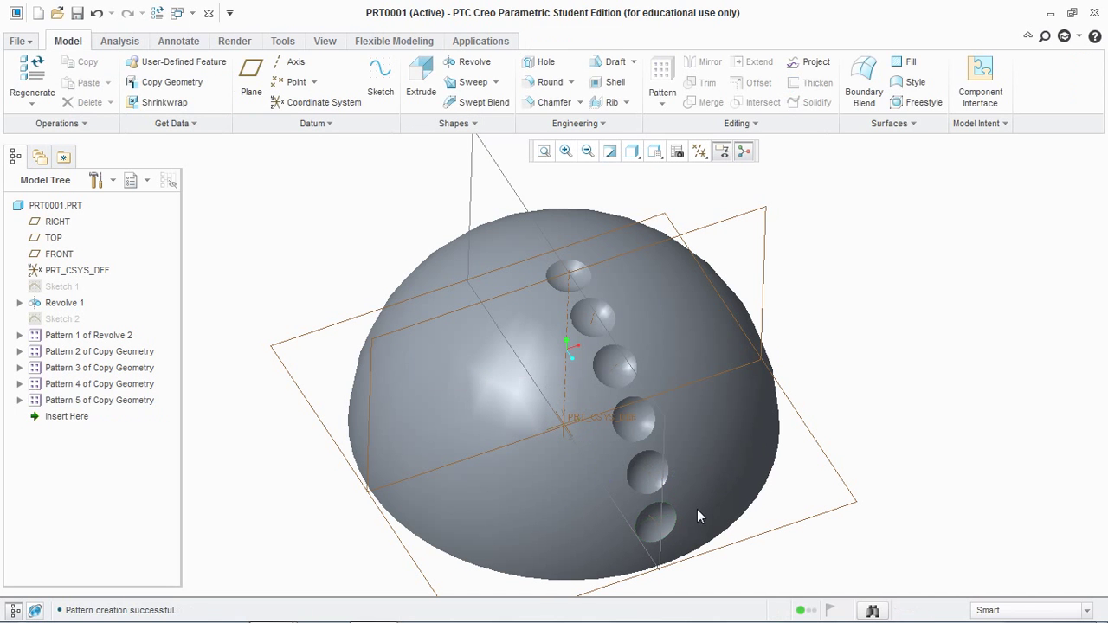
click(651, 531)
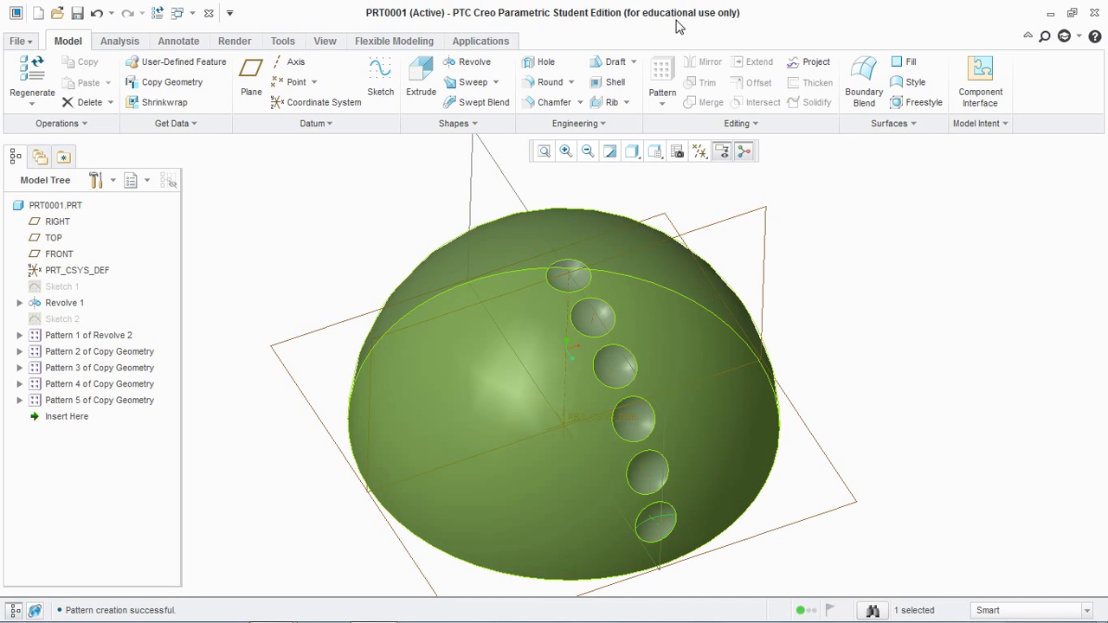
click(662, 102)
click(678, 145)
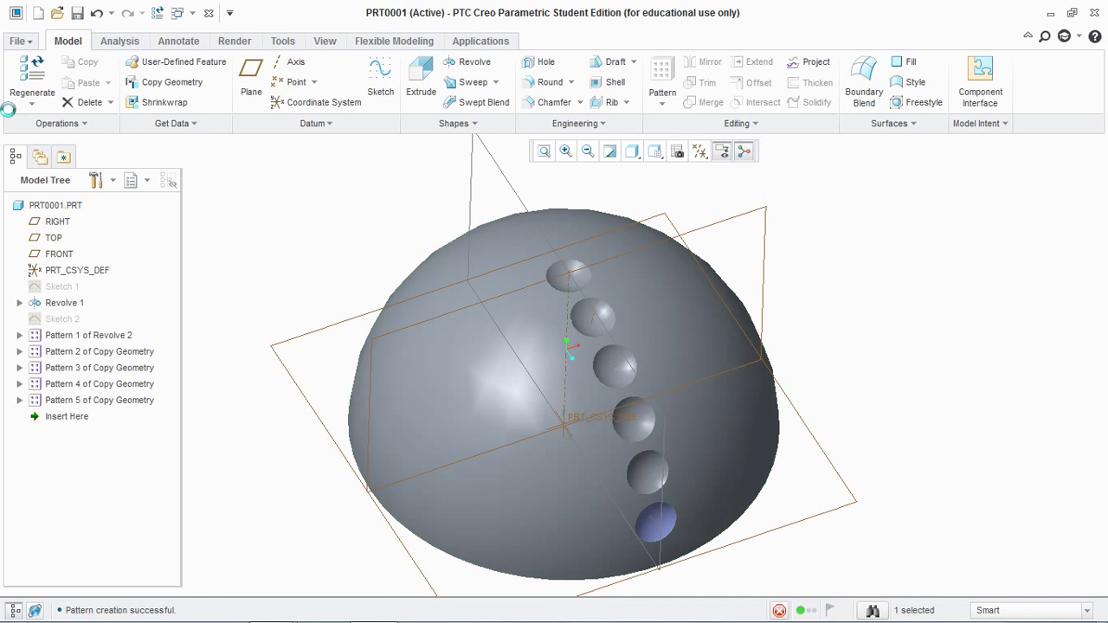
click(71, 83)
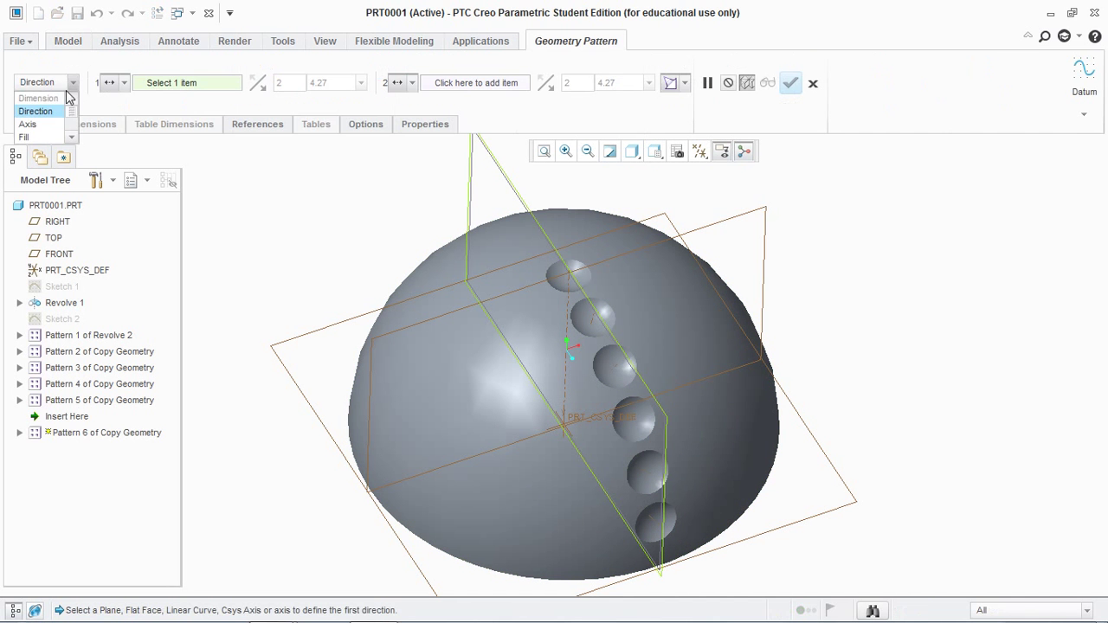
click(28, 124)
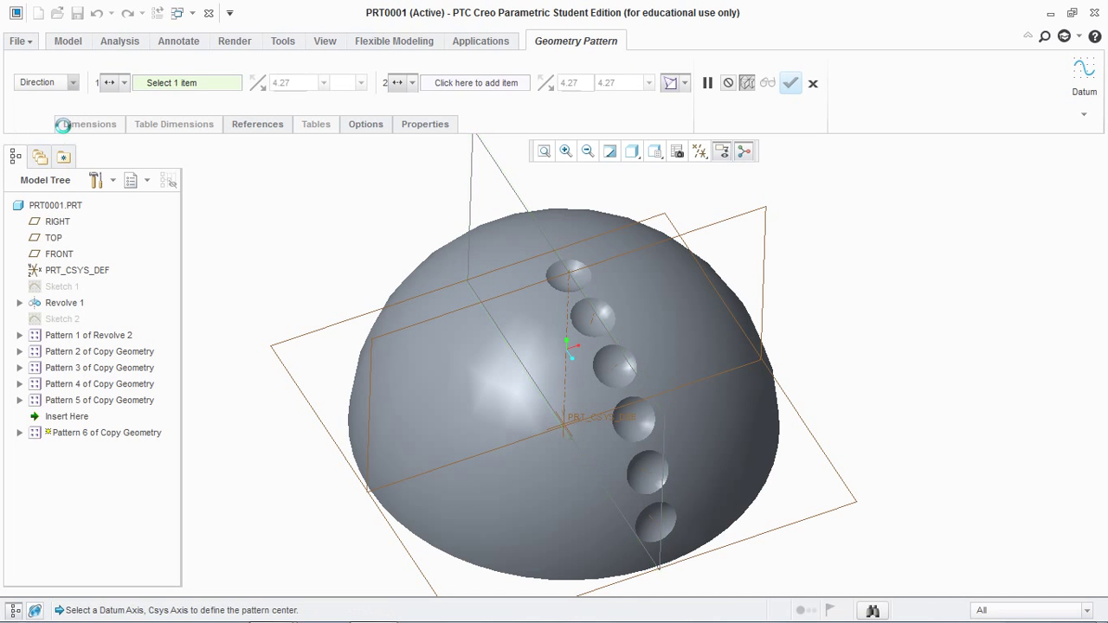
click(553, 425)
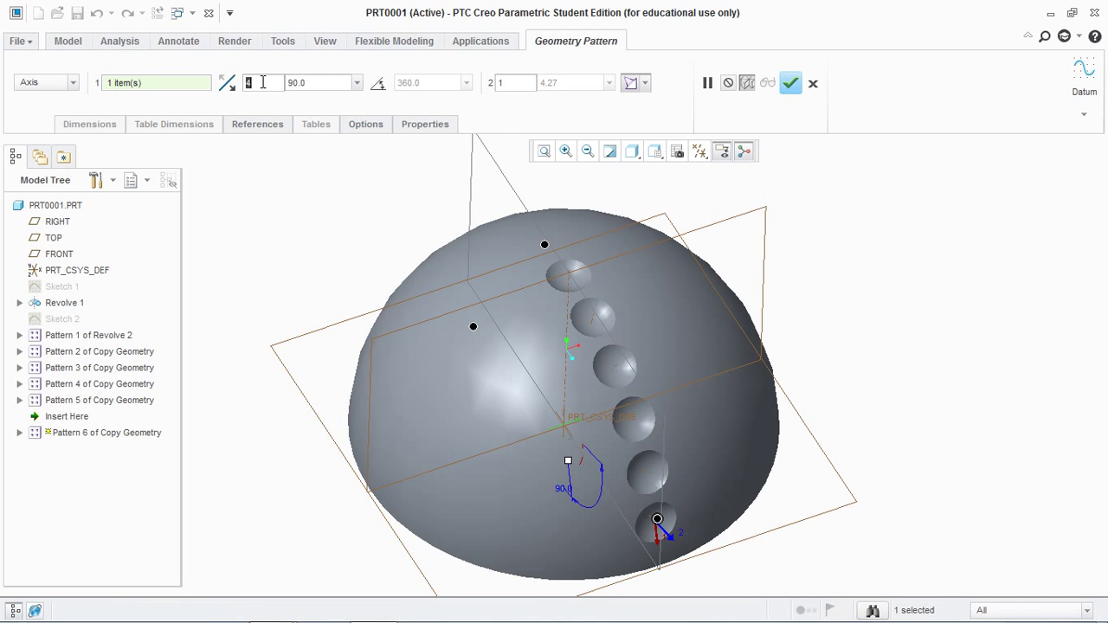
text(2)
double_click(312, 80)
text(15)
key(Return)
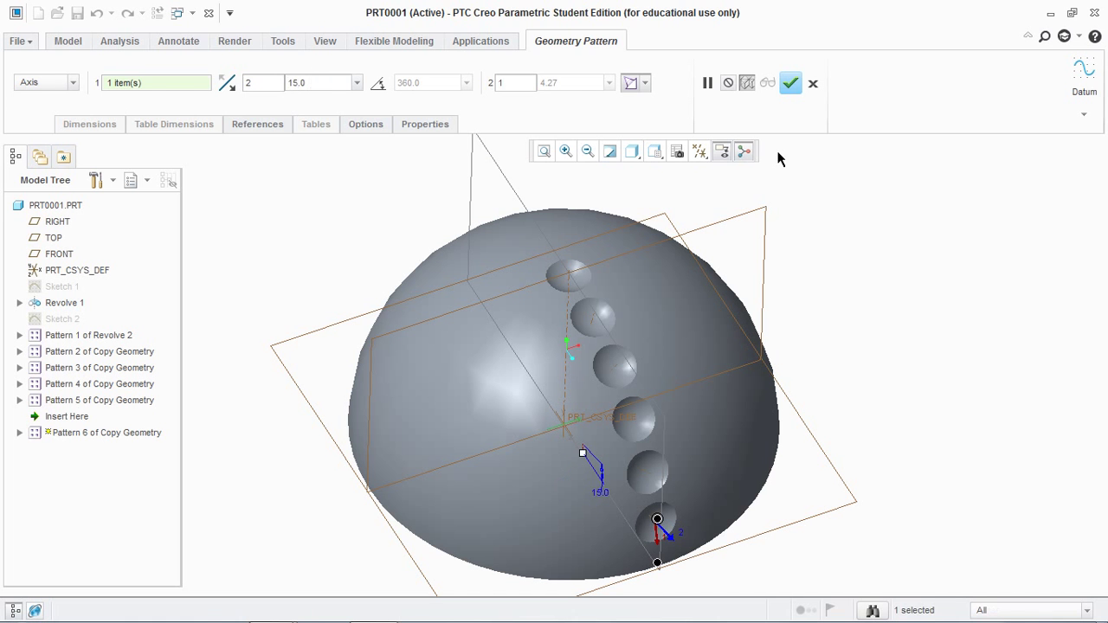
click(791, 83)
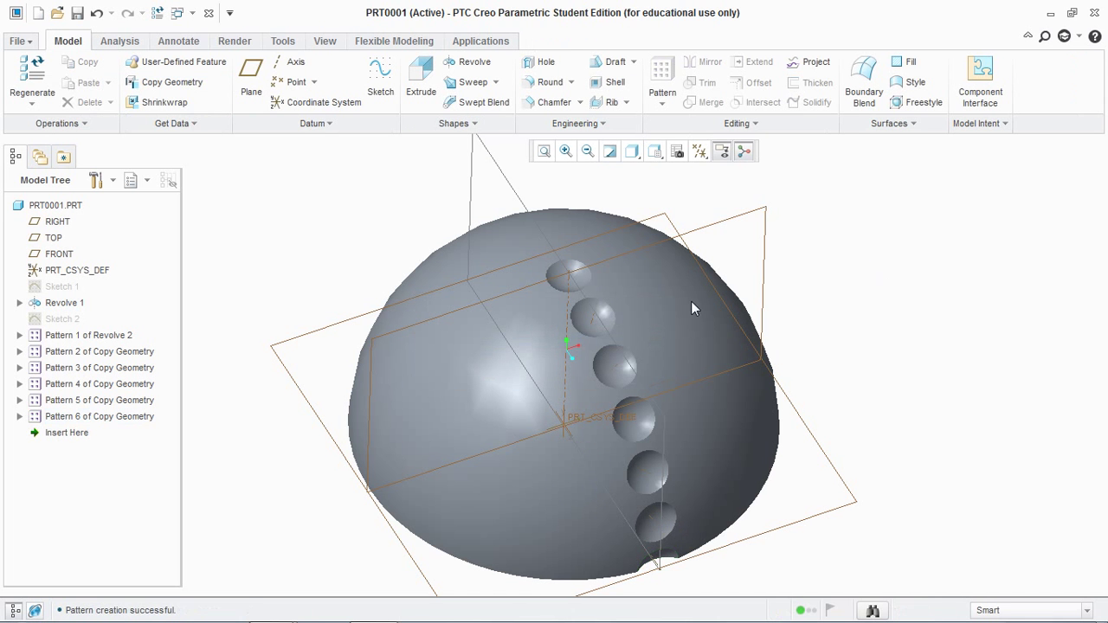
- Geometry-pattern the second dimple from the top around the central axis: 6 members at 60°
click(591, 326)
click(666, 104)
click(684, 140)
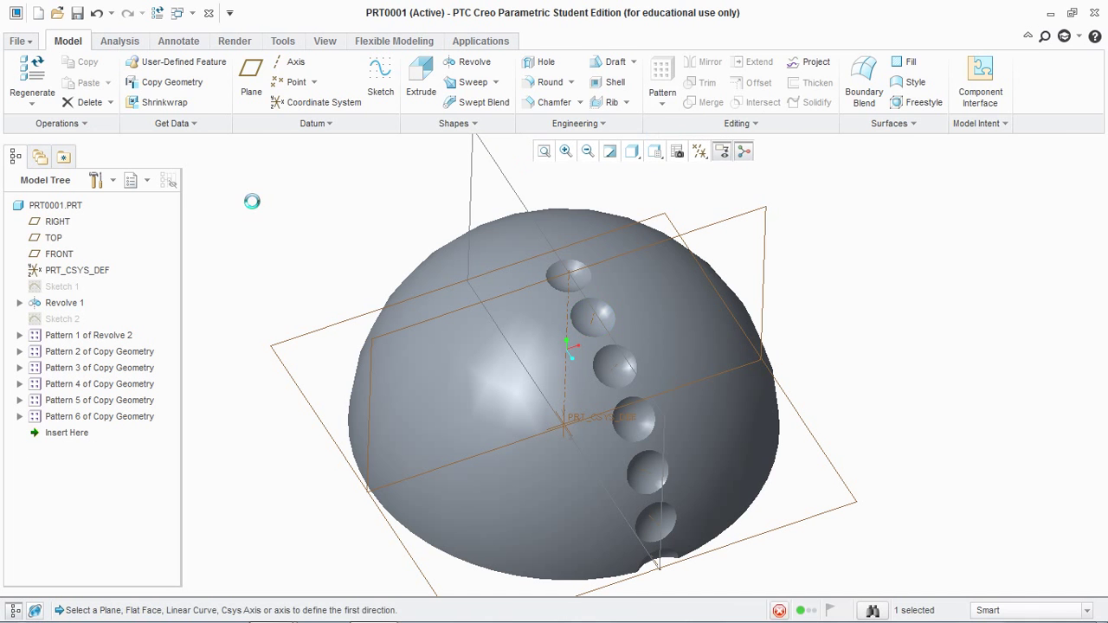
click(74, 85)
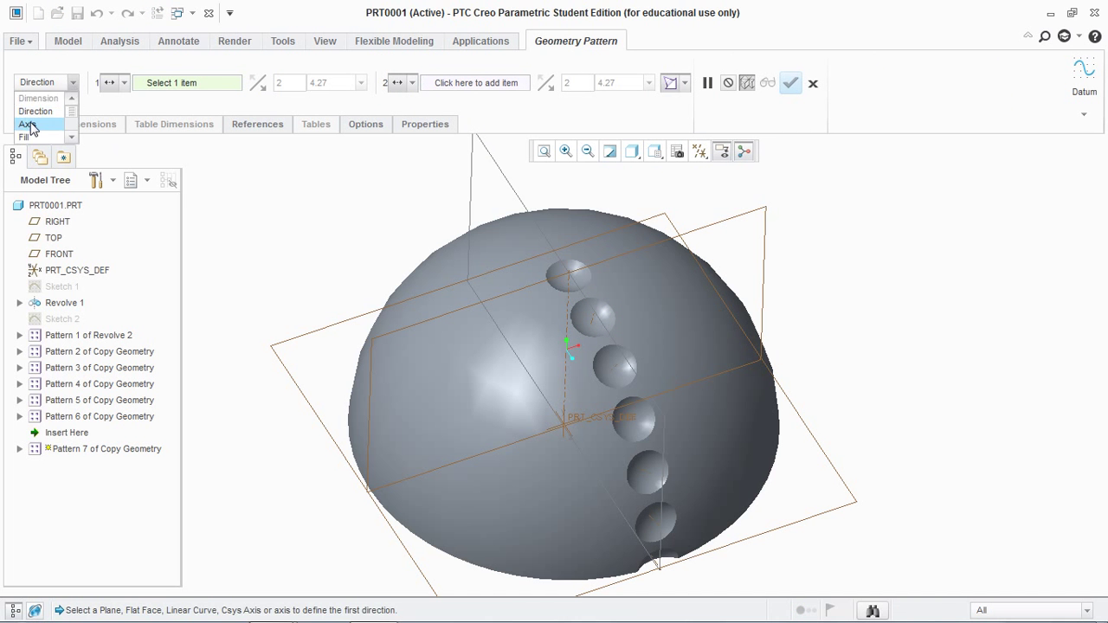
click(34, 124)
click(569, 275)
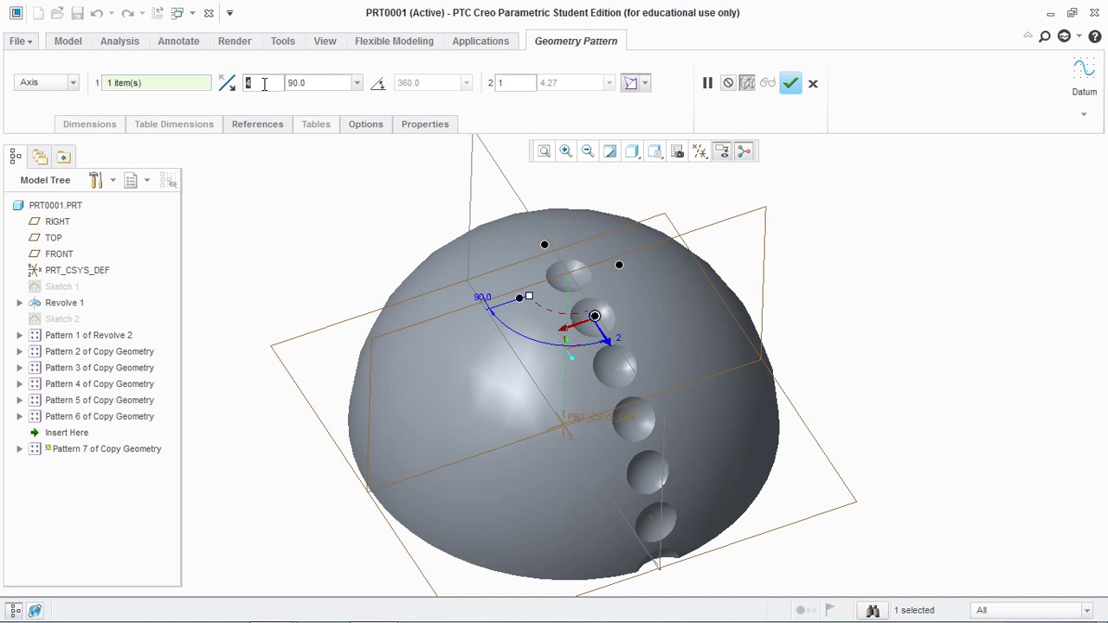
text(6)
key(Tab)
text(6)
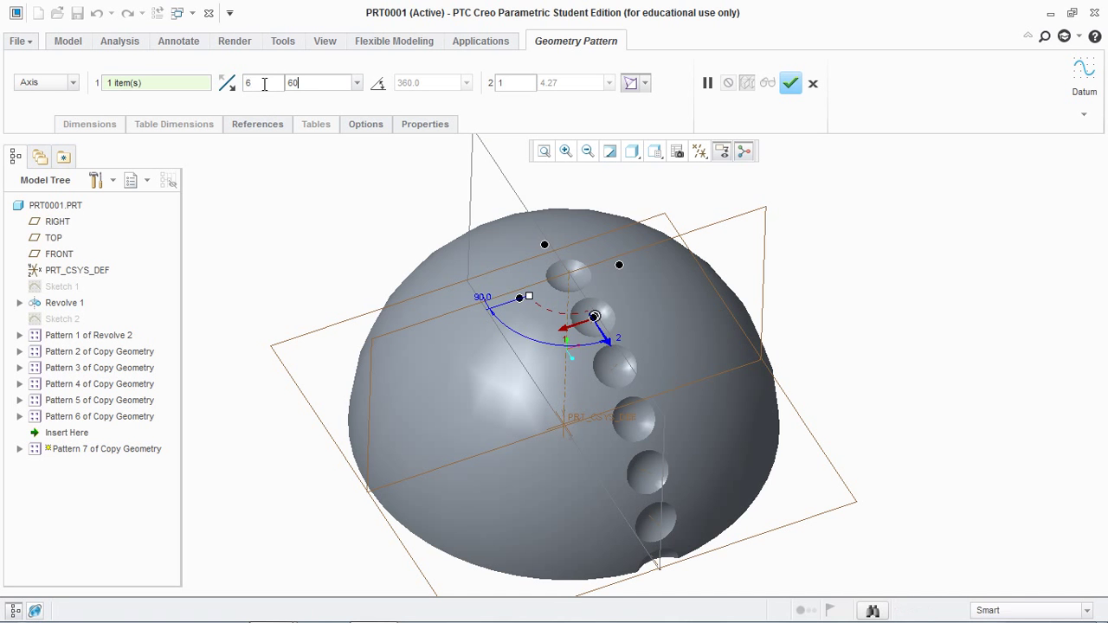
key(Return)
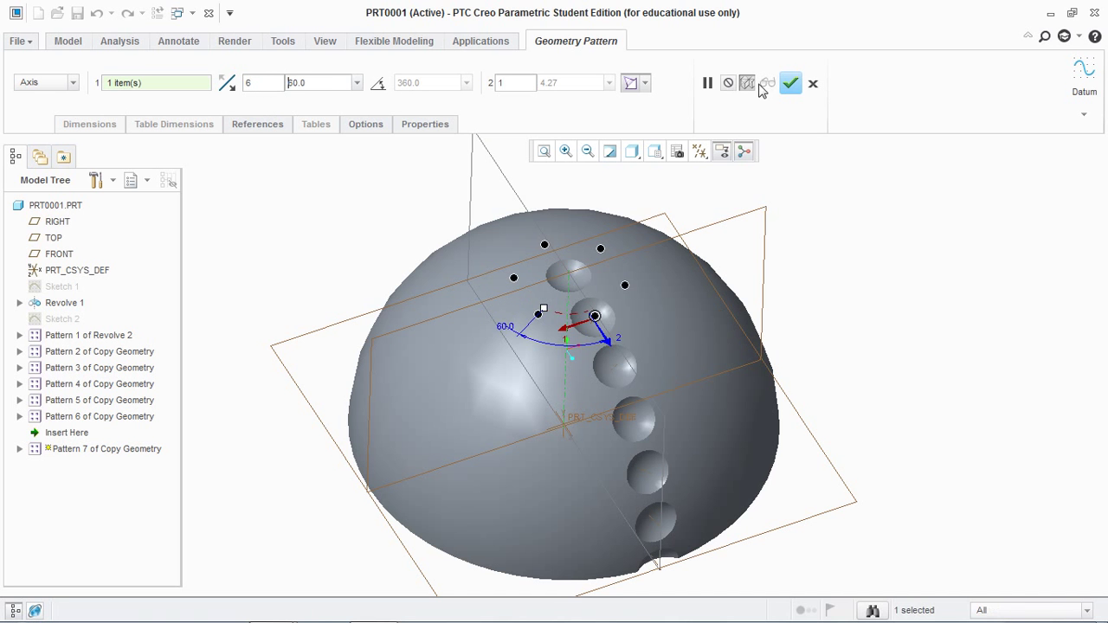
click(791, 83)
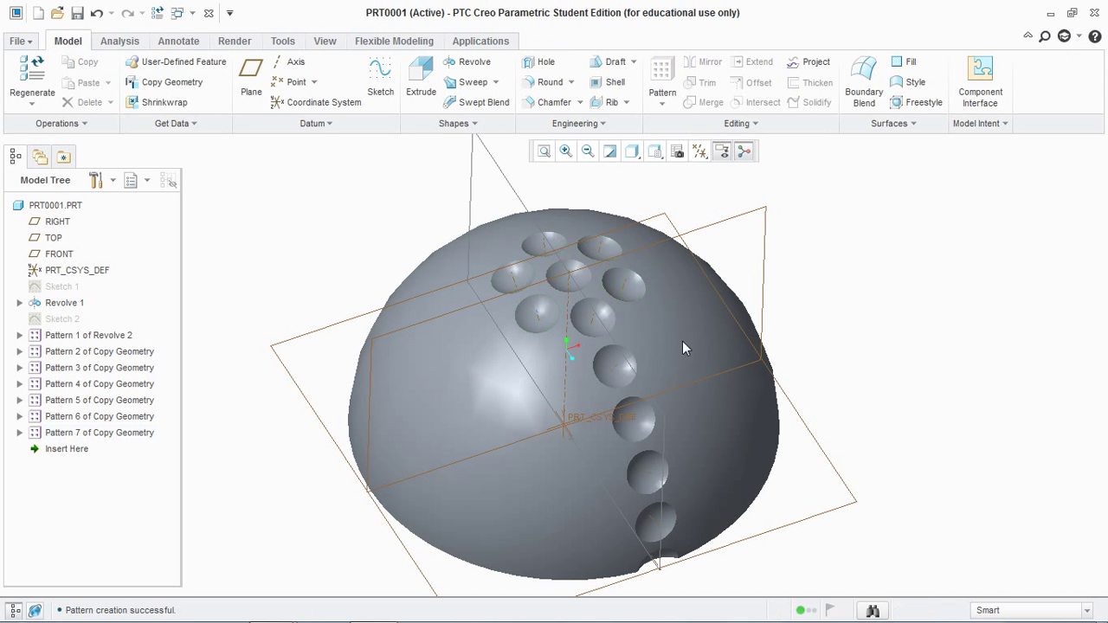
- Ring the third dimple around the central axis with 12 members at 30°
click(604, 379)
click(660, 104)
click(681, 140)
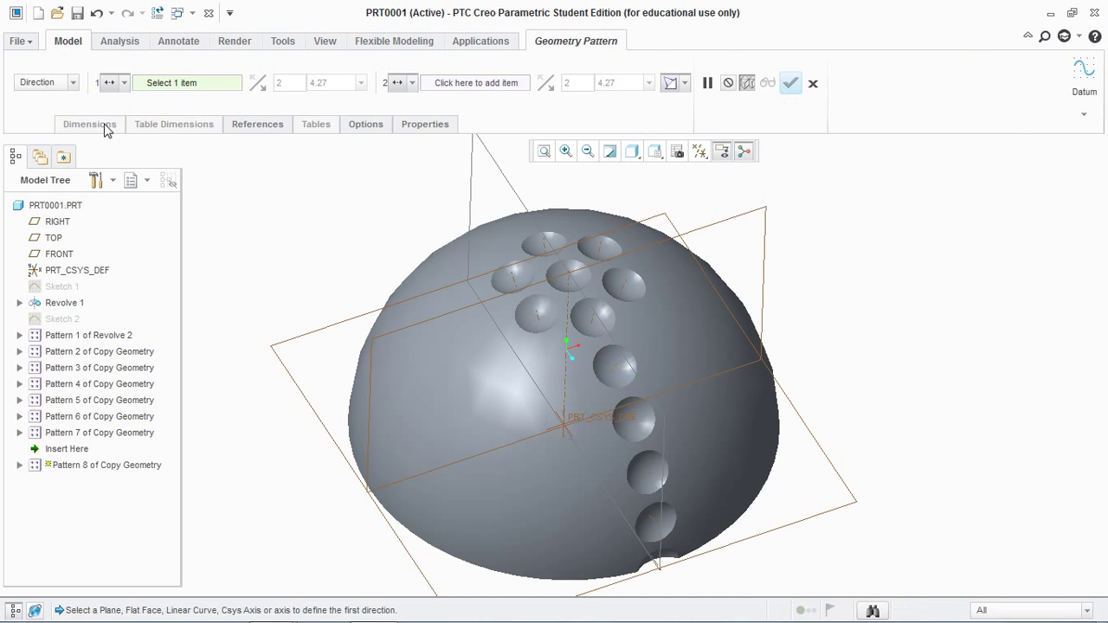
click(73, 84)
click(39, 124)
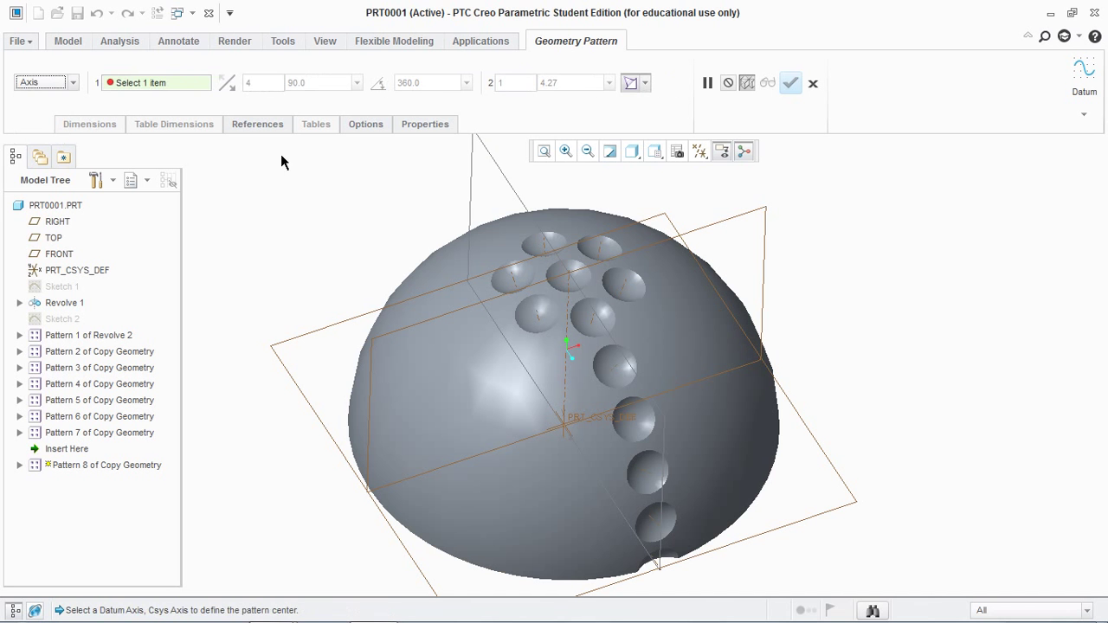
click(570, 310)
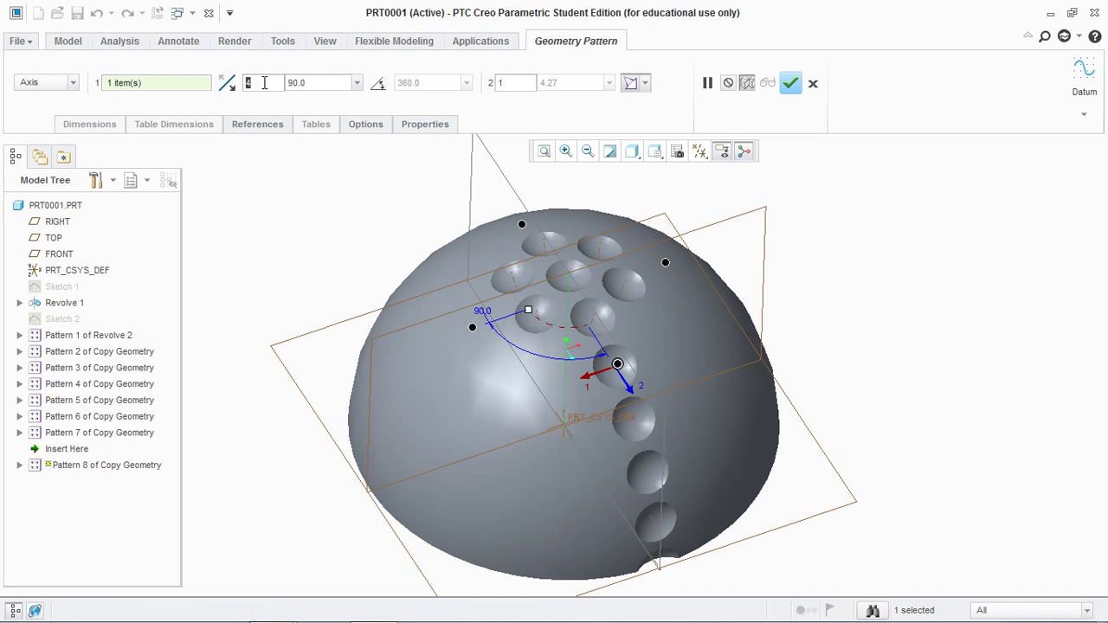
text(12)
click(317, 87)
text(30)
key(Return)
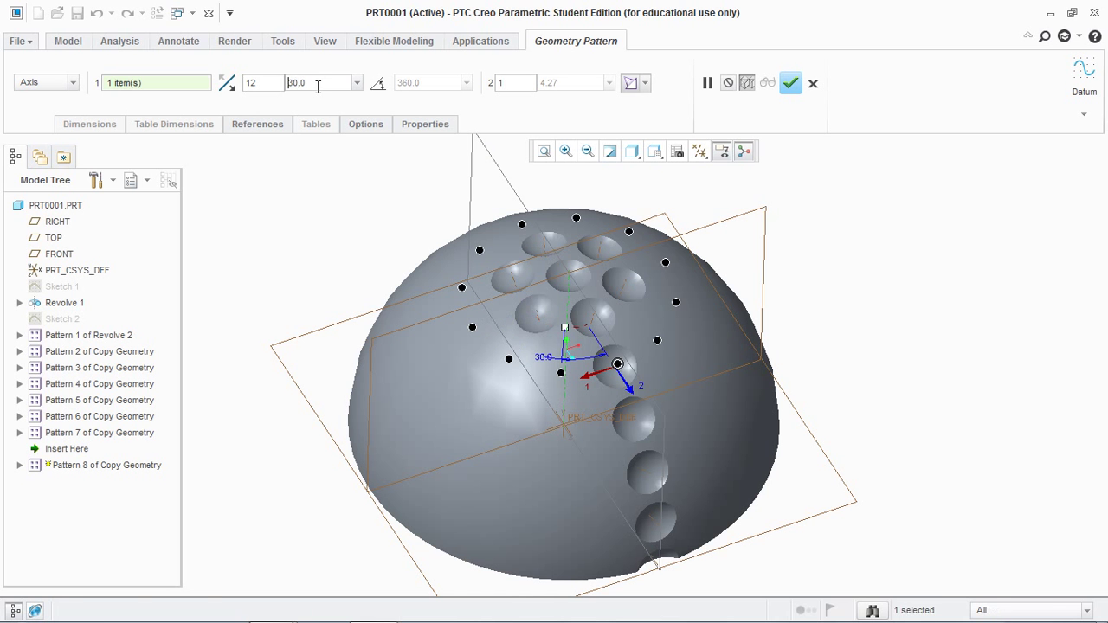
click(790, 83)
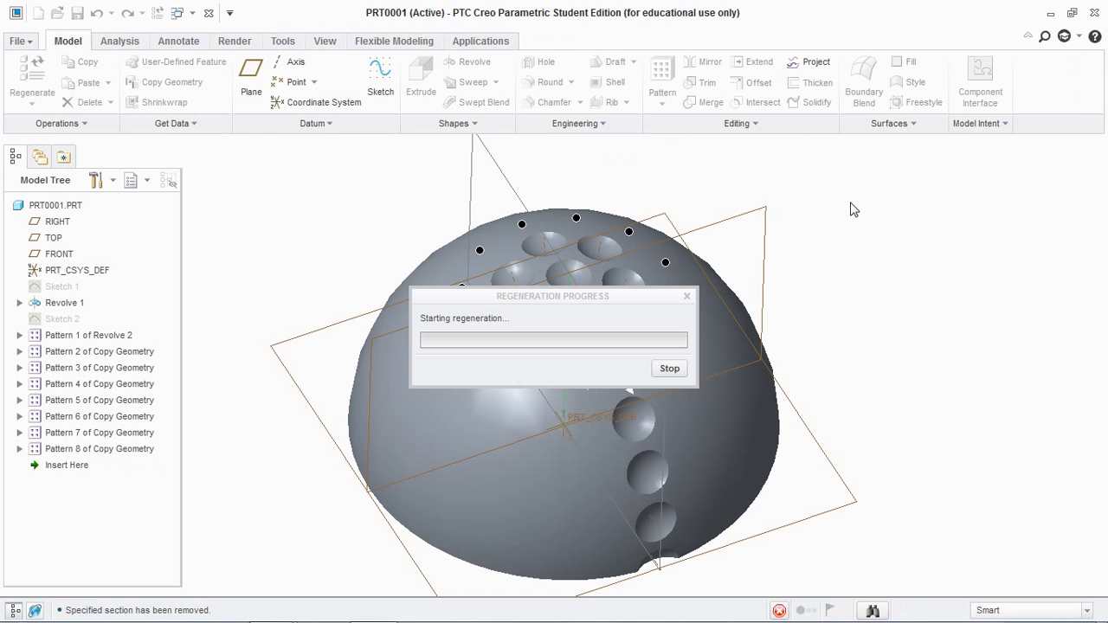
- Select the fourth dimple and start a geometry pattern on it
click(646, 430)
click(662, 104)
click(697, 142)
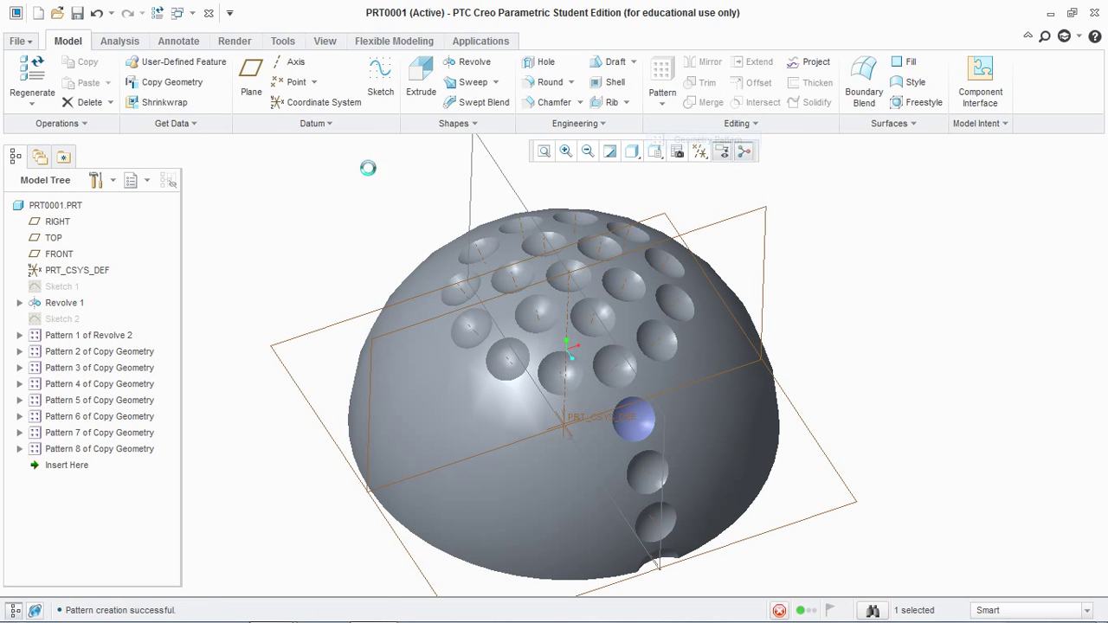
click(74, 83)
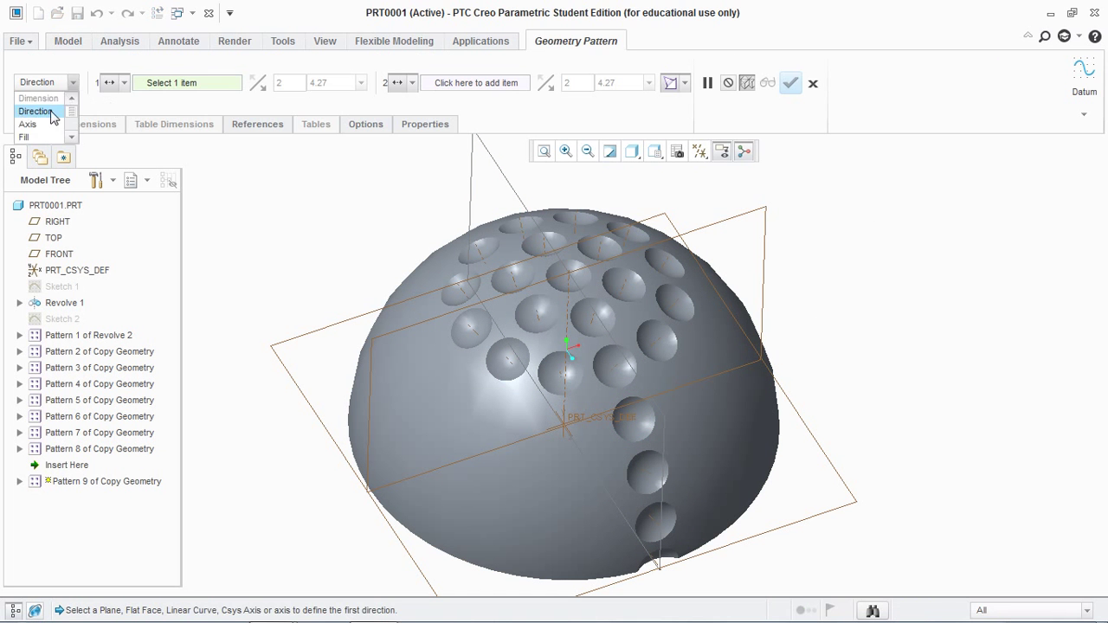
- Make the fourth dimple an axis pattern on the central axis: 18 members at 20°
click(45, 123)
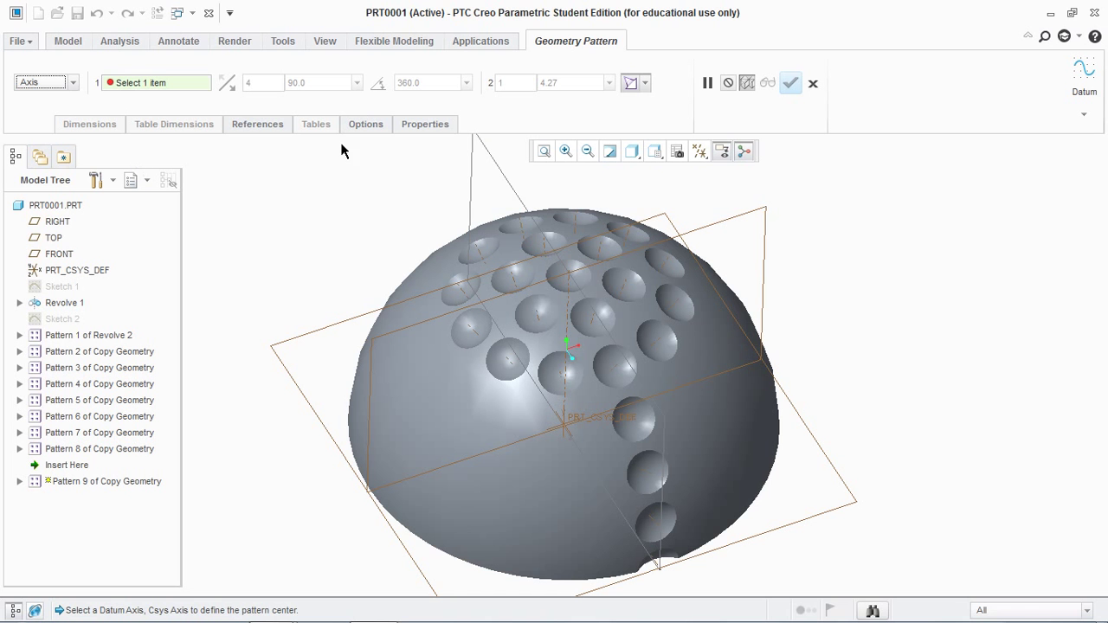
click(567, 318)
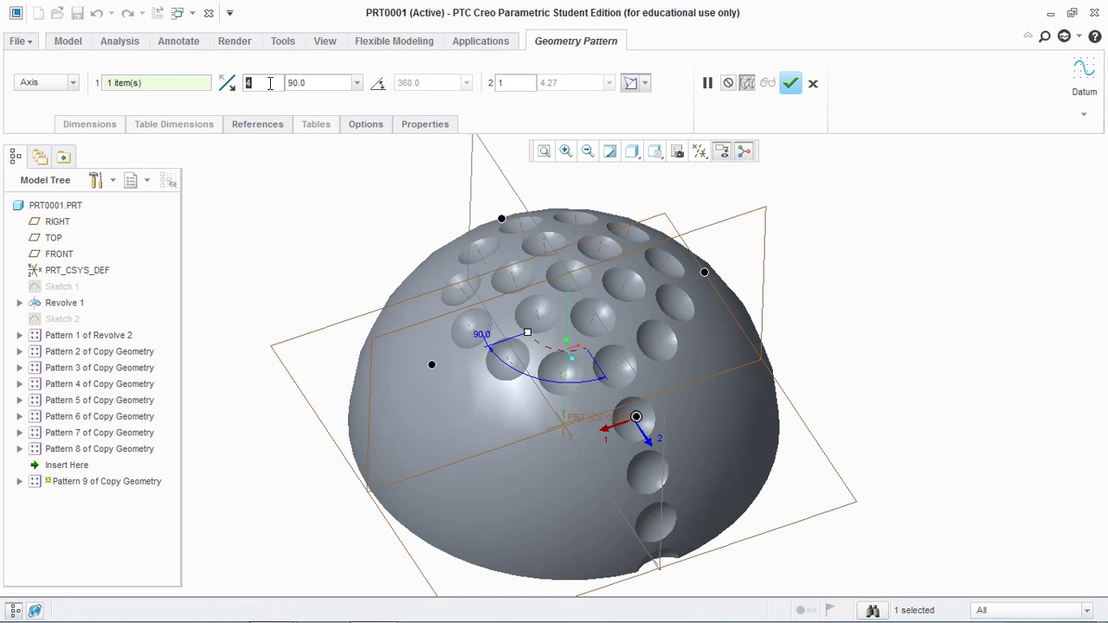
text(18)
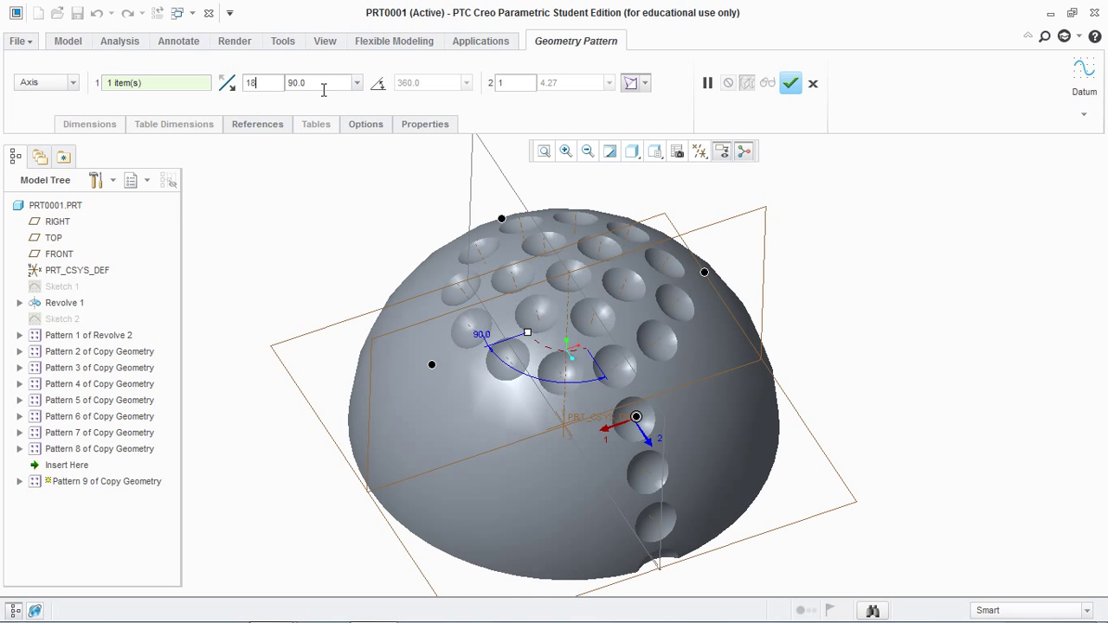
key(Tab)
text(20)
key(Return)
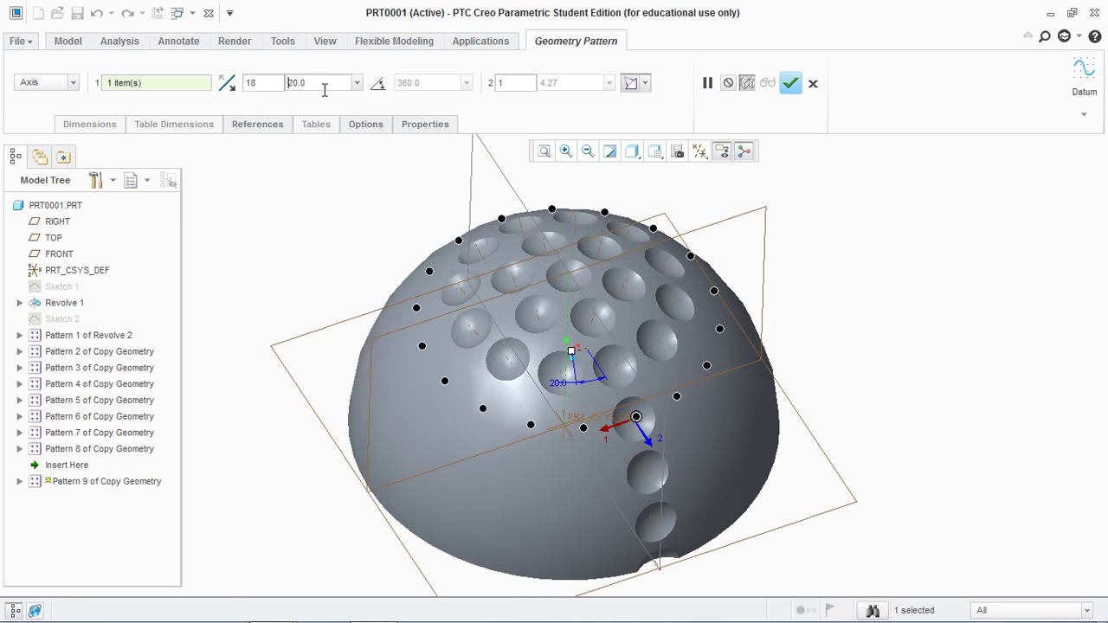
click(791, 85)
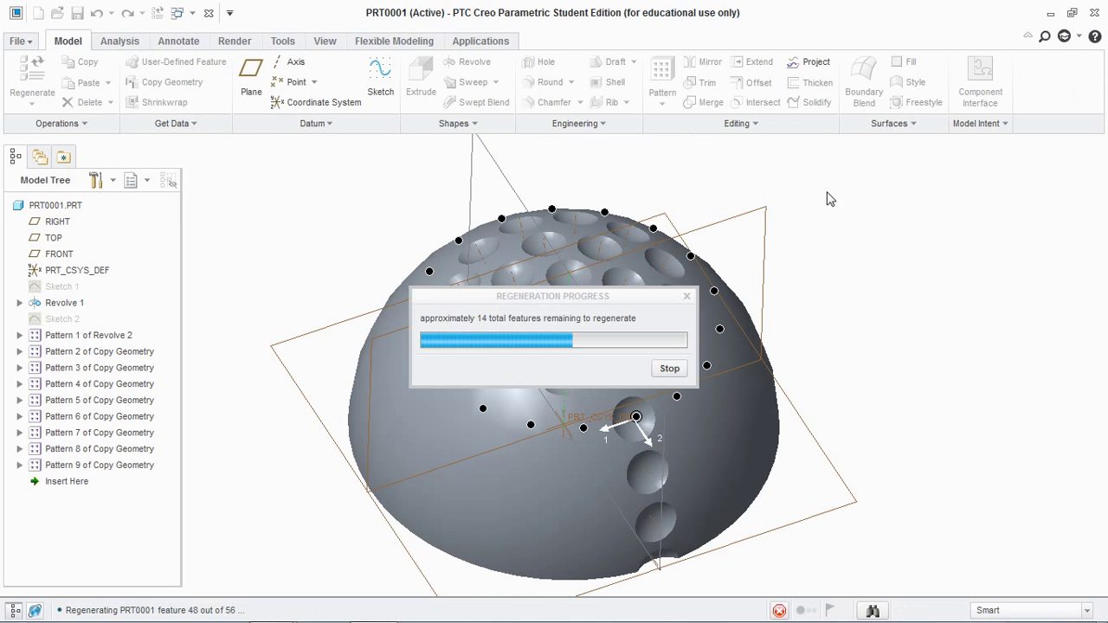
- Select the fifth dimple and start a geometry pattern on it
click(934, 262)
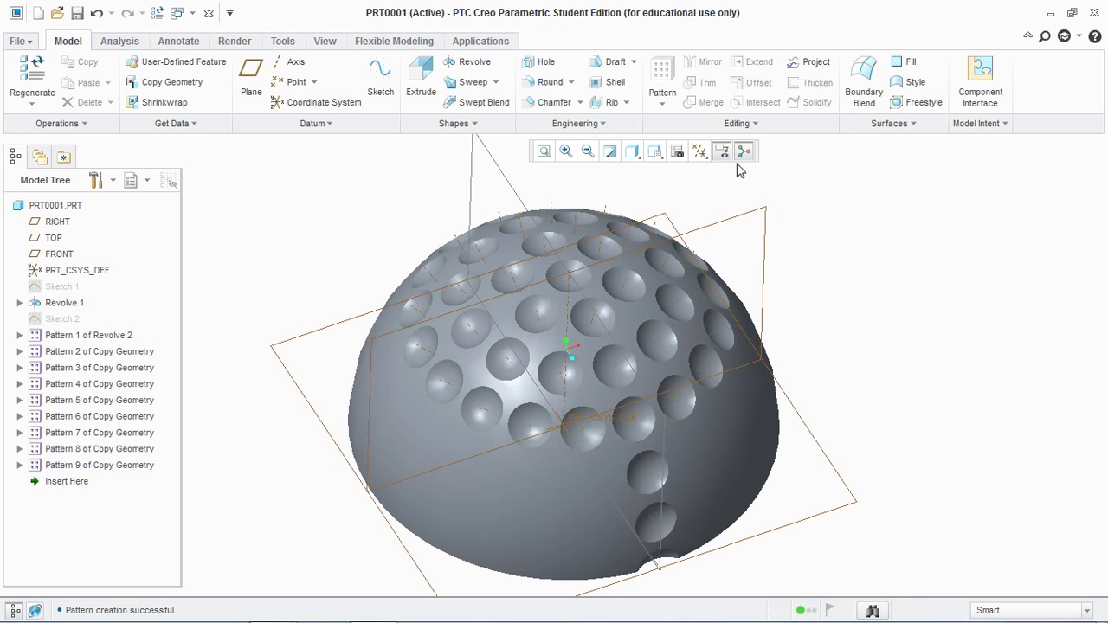
click(642, 480)
click(662, 103)
click(693, 138)
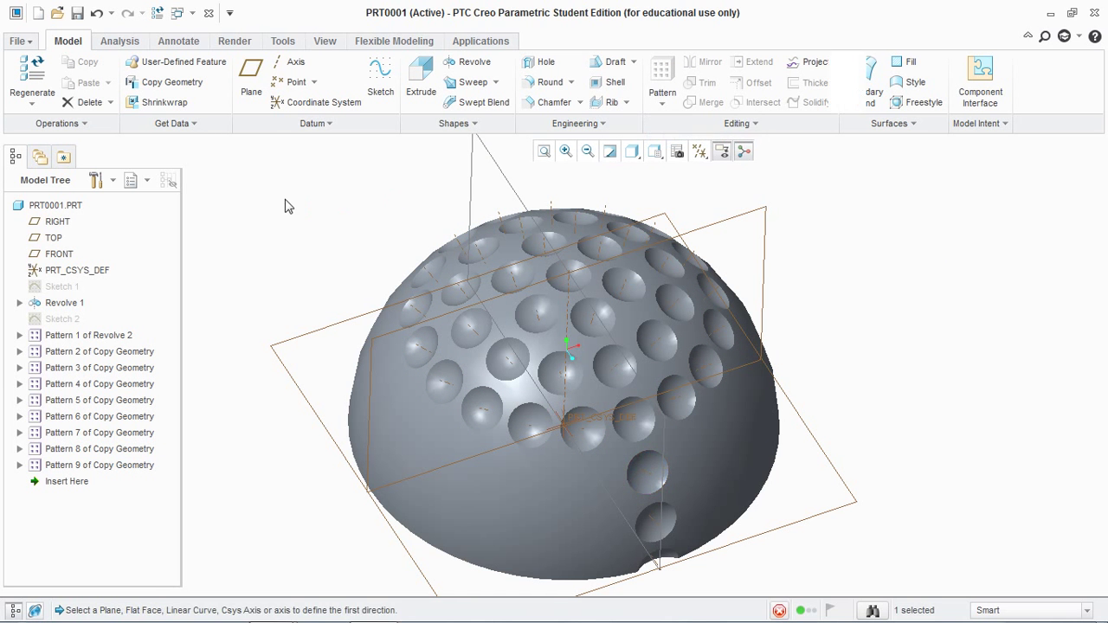
- Pattern the fifth dimple around the central axis with 21 members at 360/21 (17.1°)
click(71, 83)
click(34, 124)
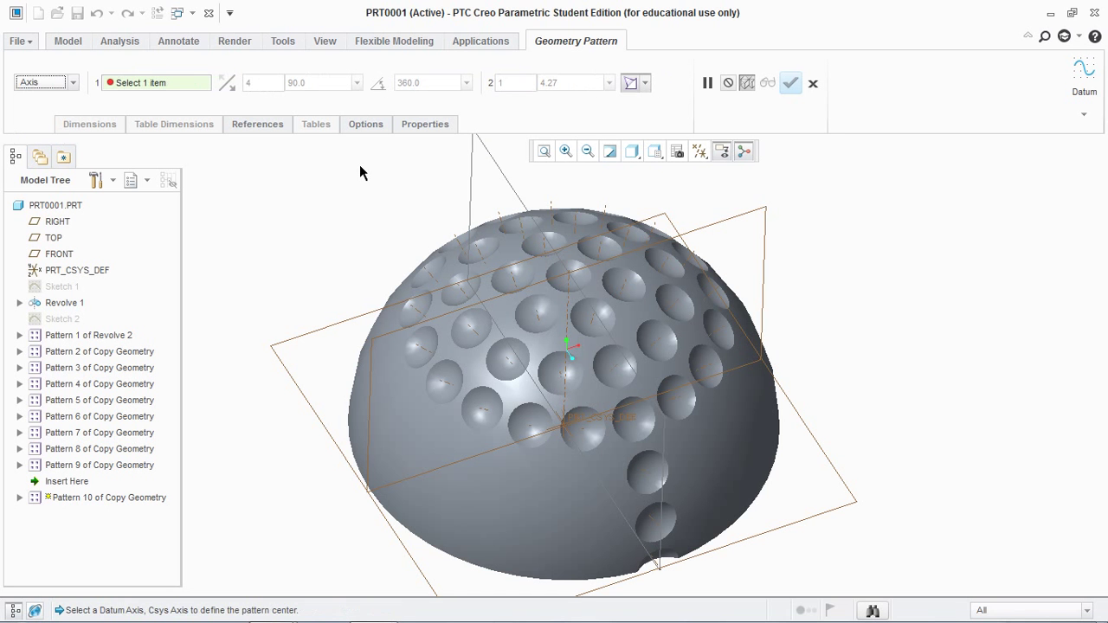
click(566, 294)
double_click(270, 79)
text(21)
double_click(324, 82)
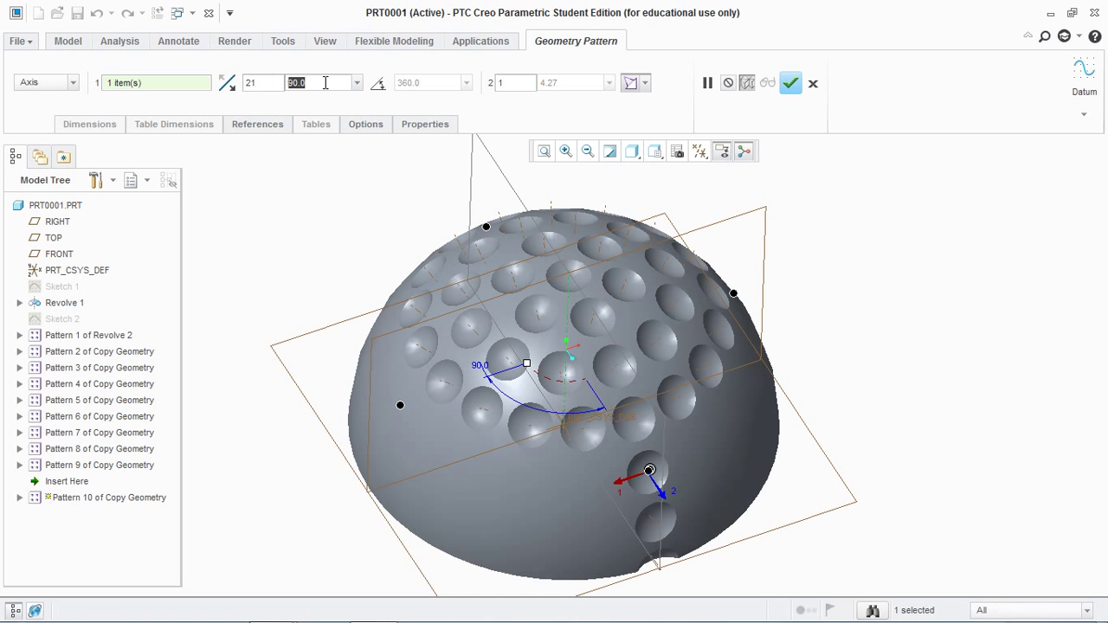
text(360/)
key(Return)
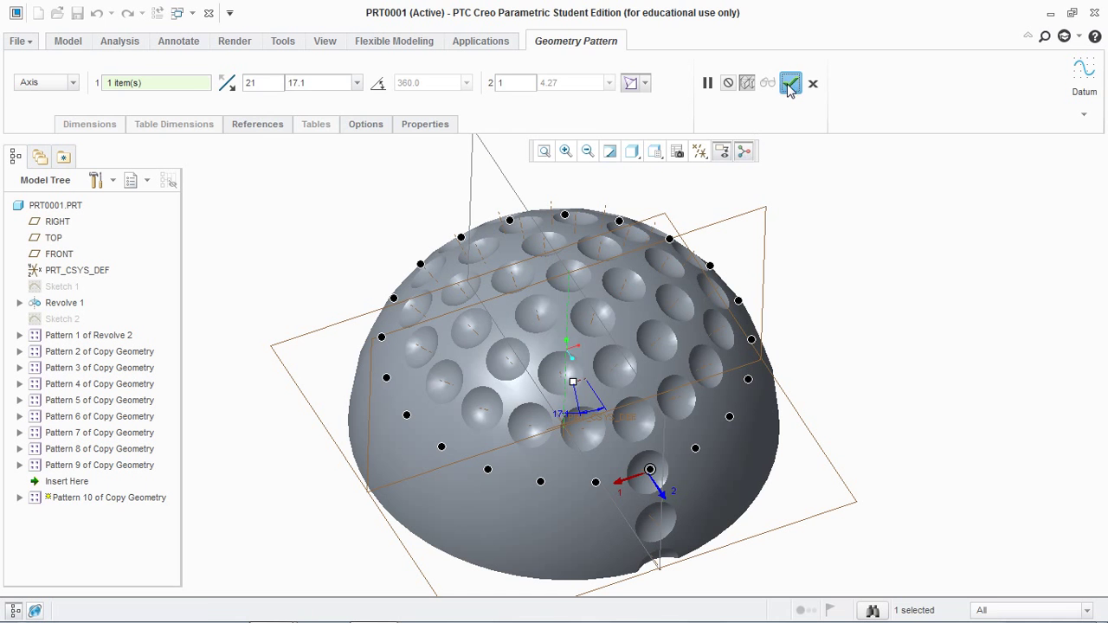
click(789, 84)
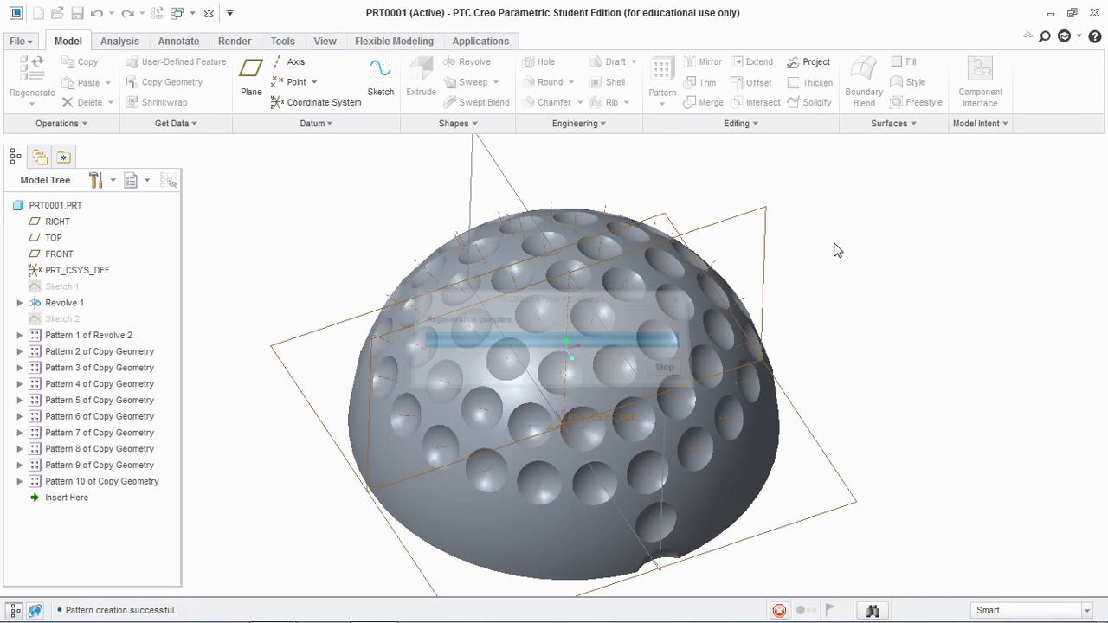
- Geometry-pattern the lowest dimple around the central axis: 24 members at 15°
click(689, 485)
click(662, 102)
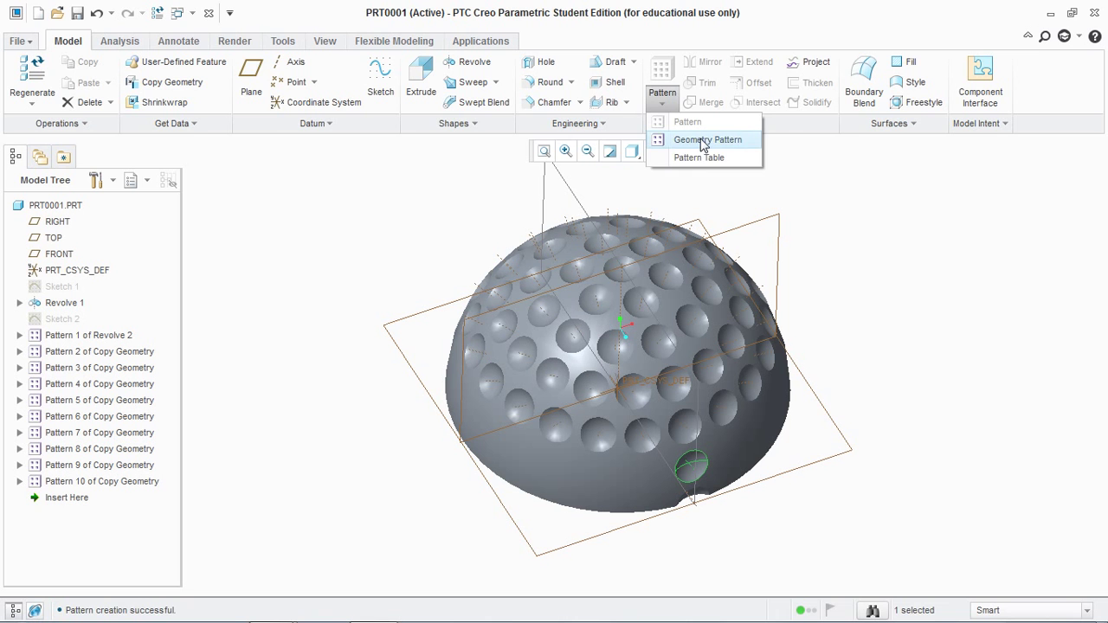
click(705, 140)
click(72, 82)
click(34, 116)
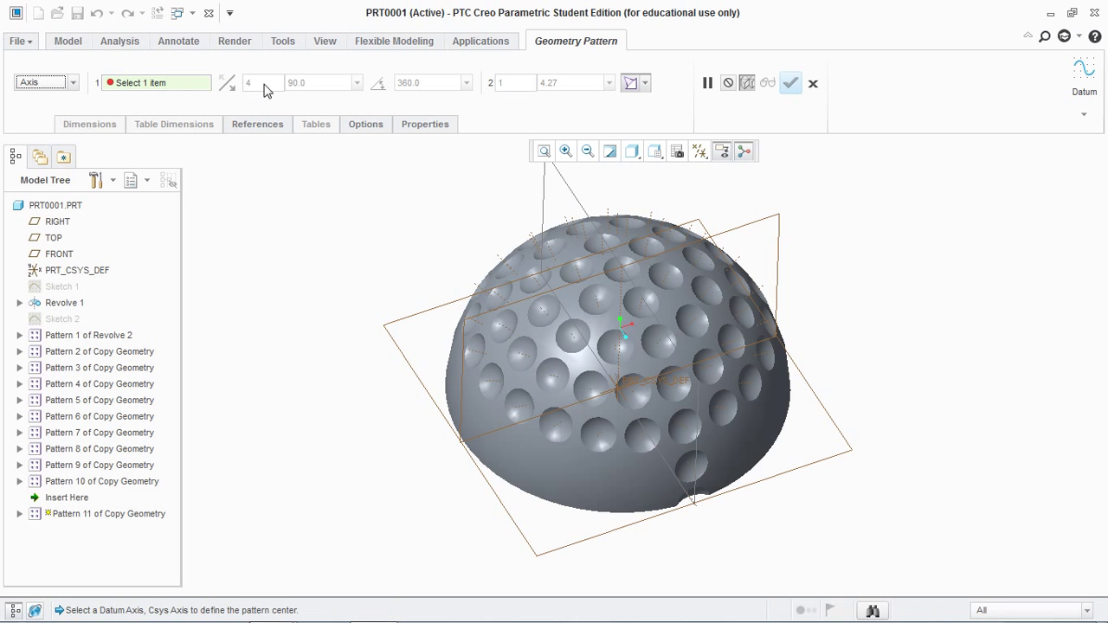
click(624, 297)
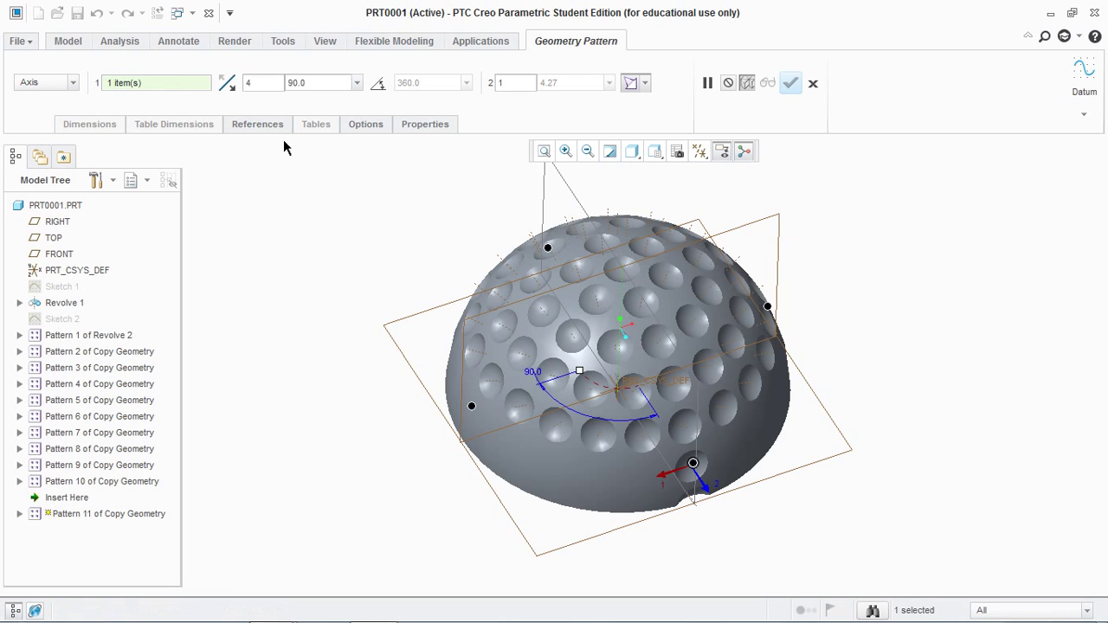
text(24)
double_click(318, 82)
text(15)
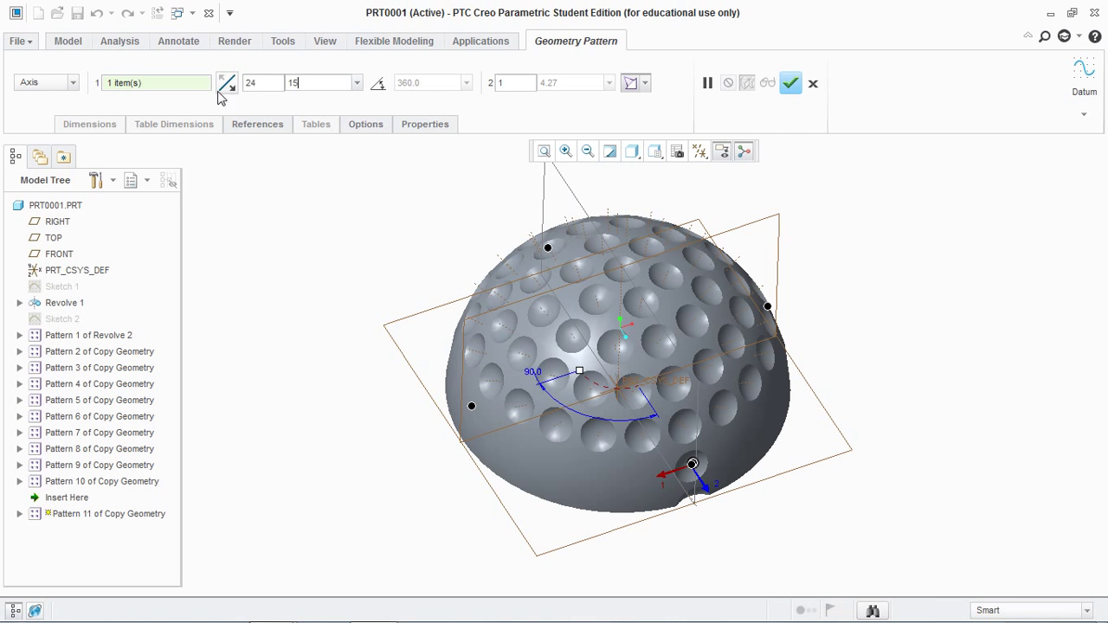
click(184, 87)
click(793, 84)
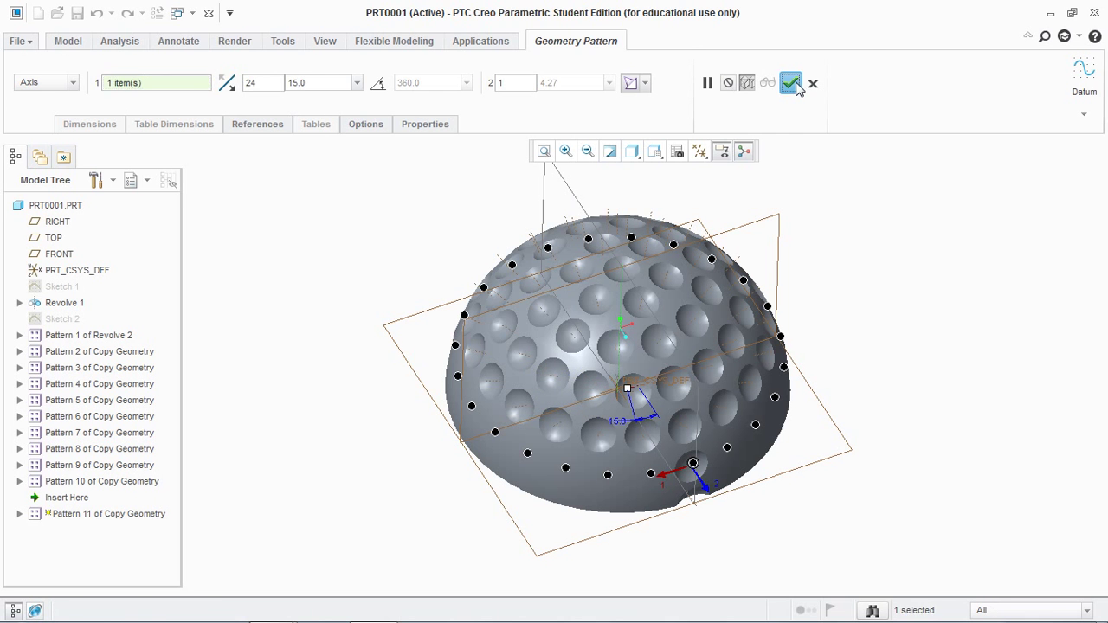
click(282, 295)
- Start an axis-type geometry pattern of the bottom-edge dimple around the vertical axis
scroll(702, 511, down, 4)
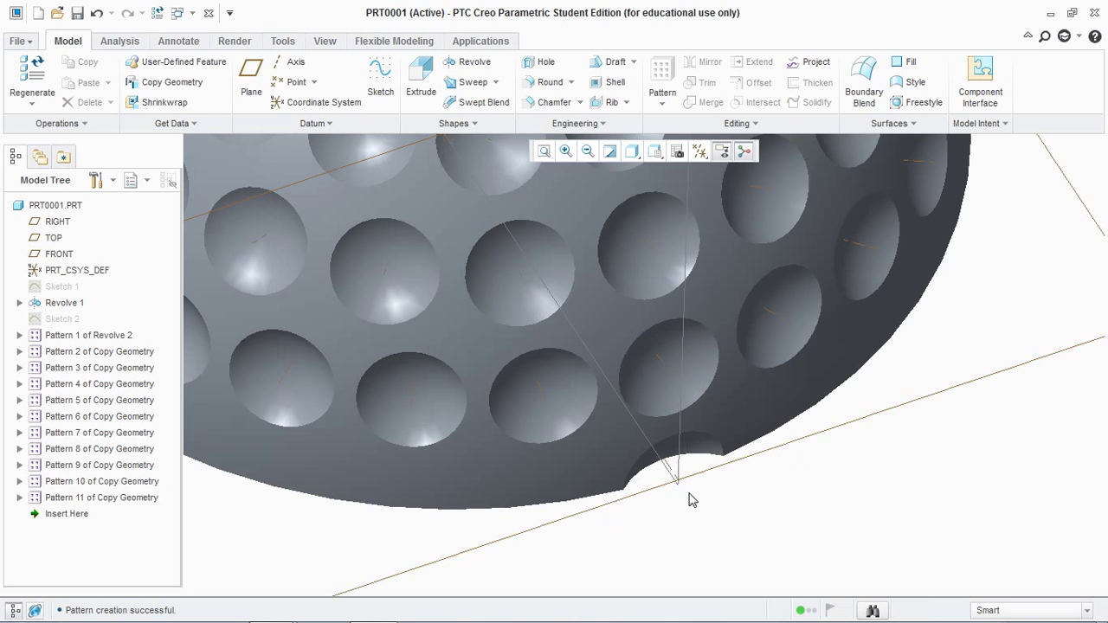
click(699, 450)
click(662, 103)
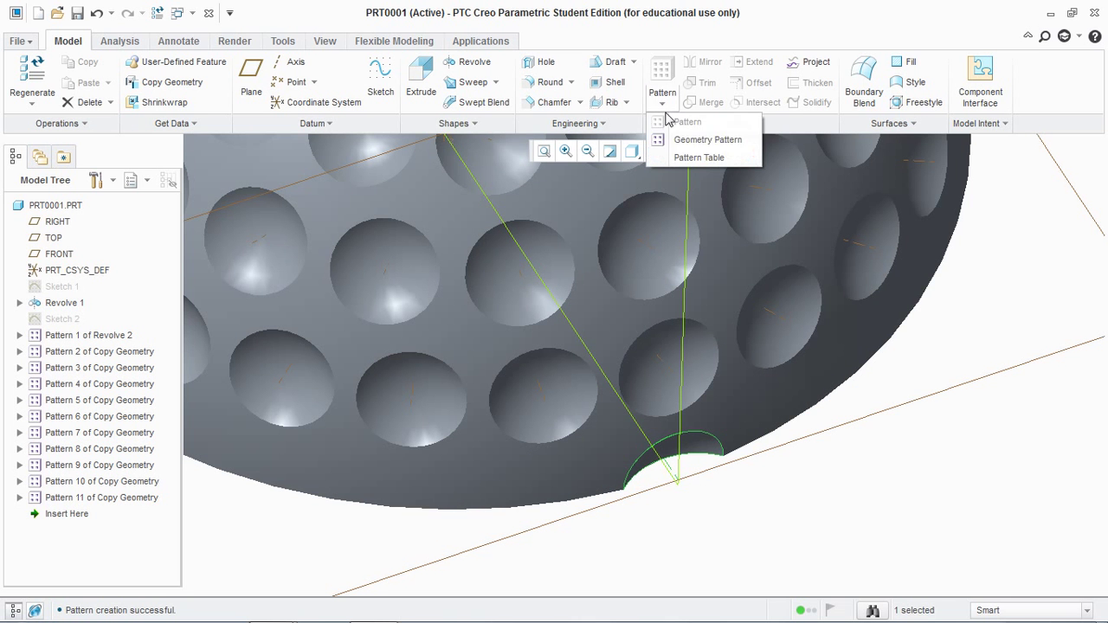
click(707, 139)
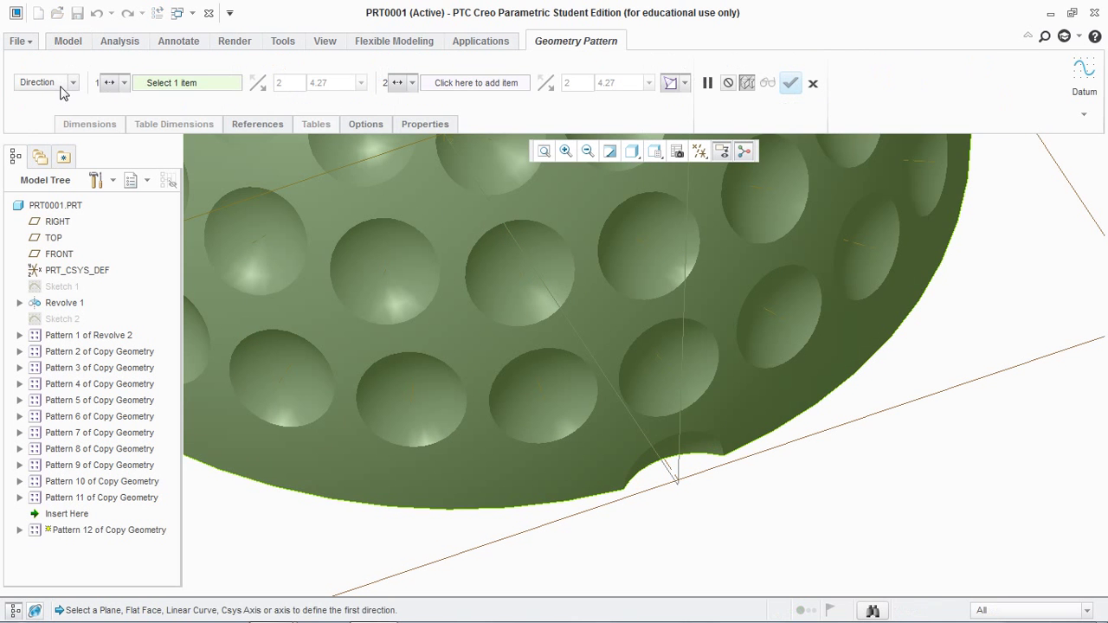
click(71, 83)
click(36, 113)
scroll(536, 371, up, 3)
scroll(554, 296, down, 3)
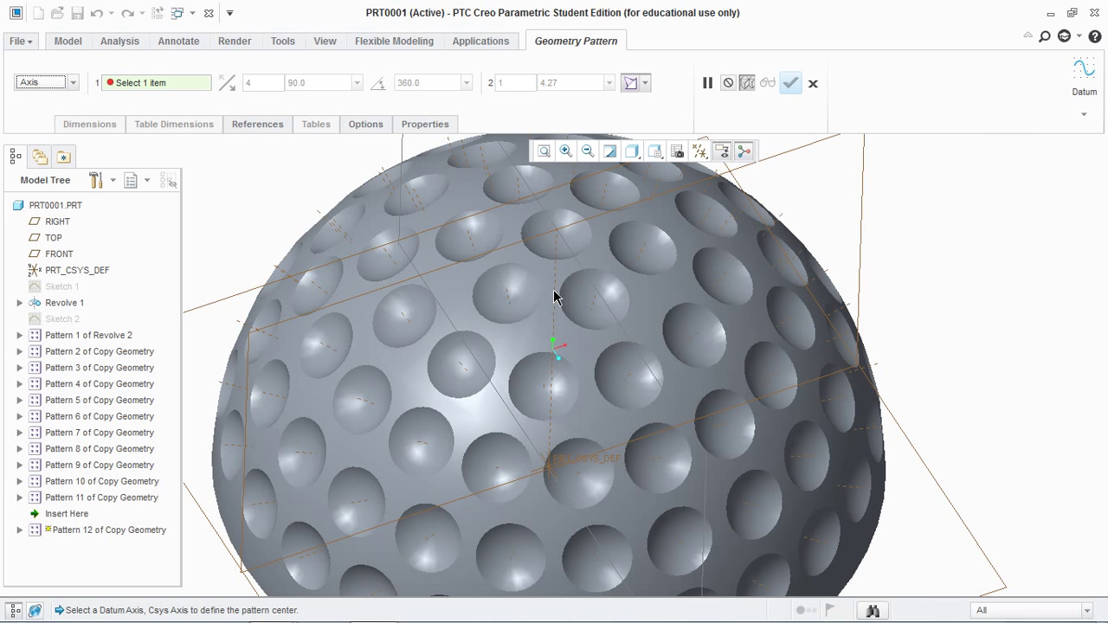
click(554, 296)
- Set the pattern to 27 copies spaced 360/27 degrees and finish it
double_click(268, 82)
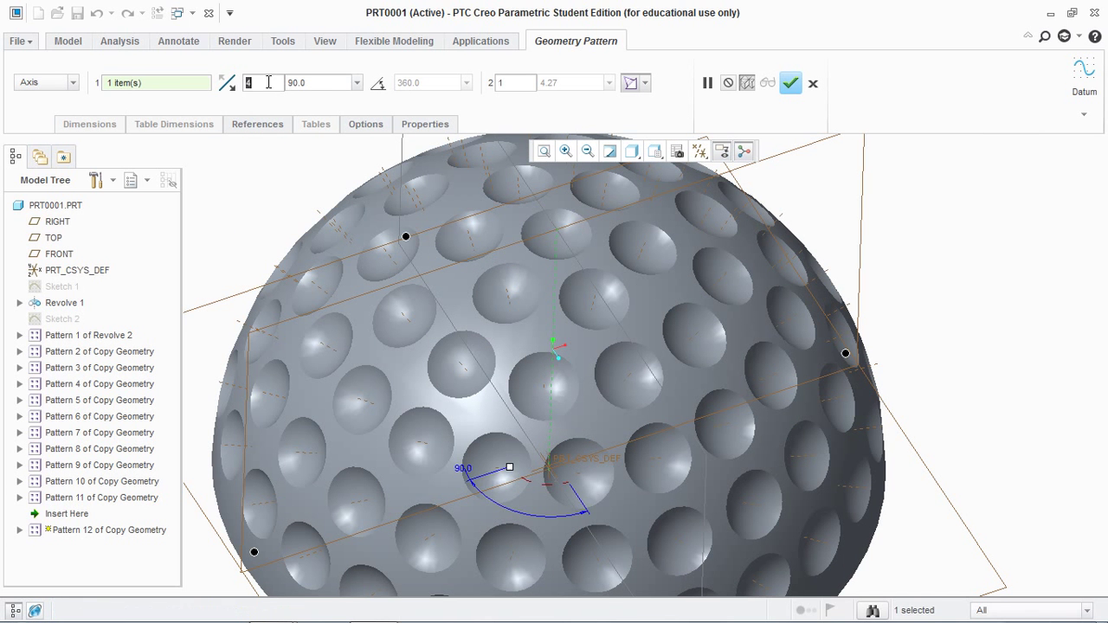
text(24)
key(Tab)
double_click(264, 78)
text(27)
double_click(312, 78)
text(360)
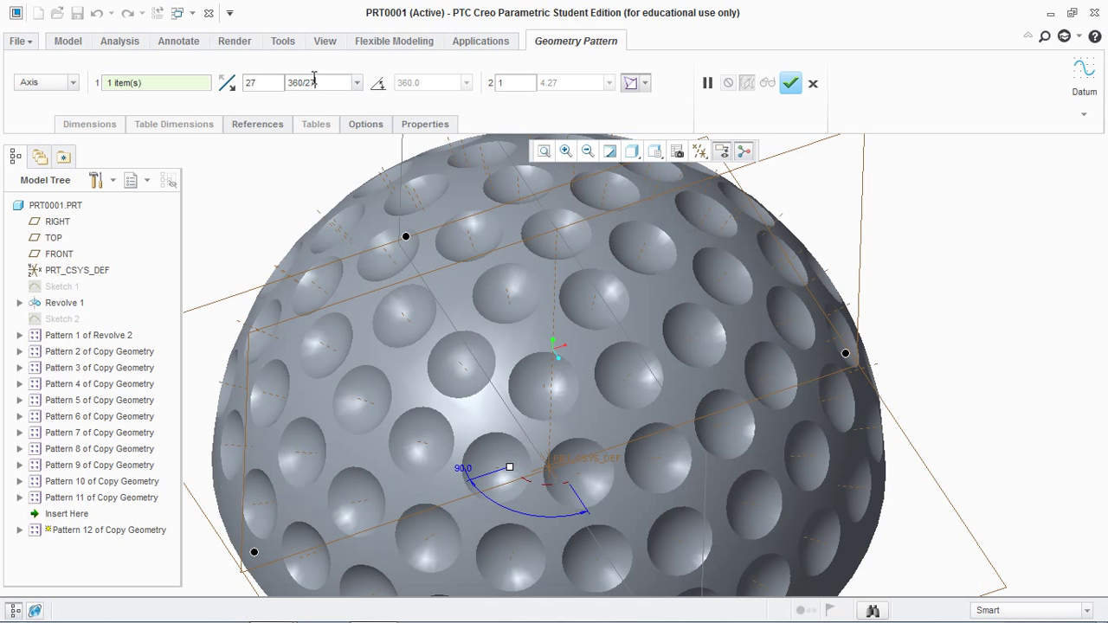
key(Return)
click(791, 84)
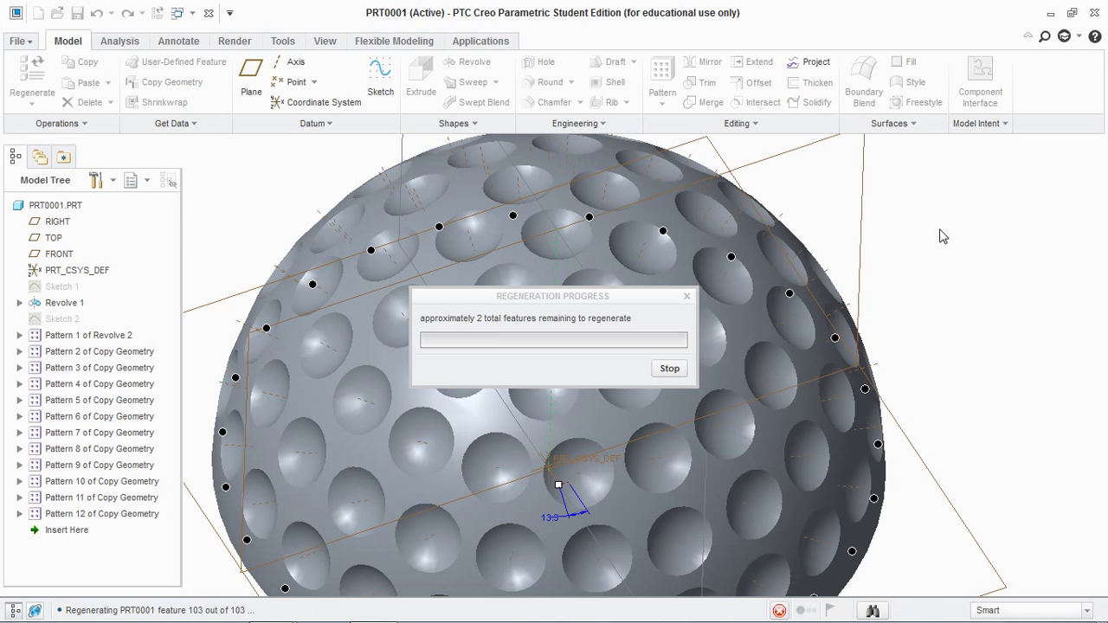
key(ctrl+d)
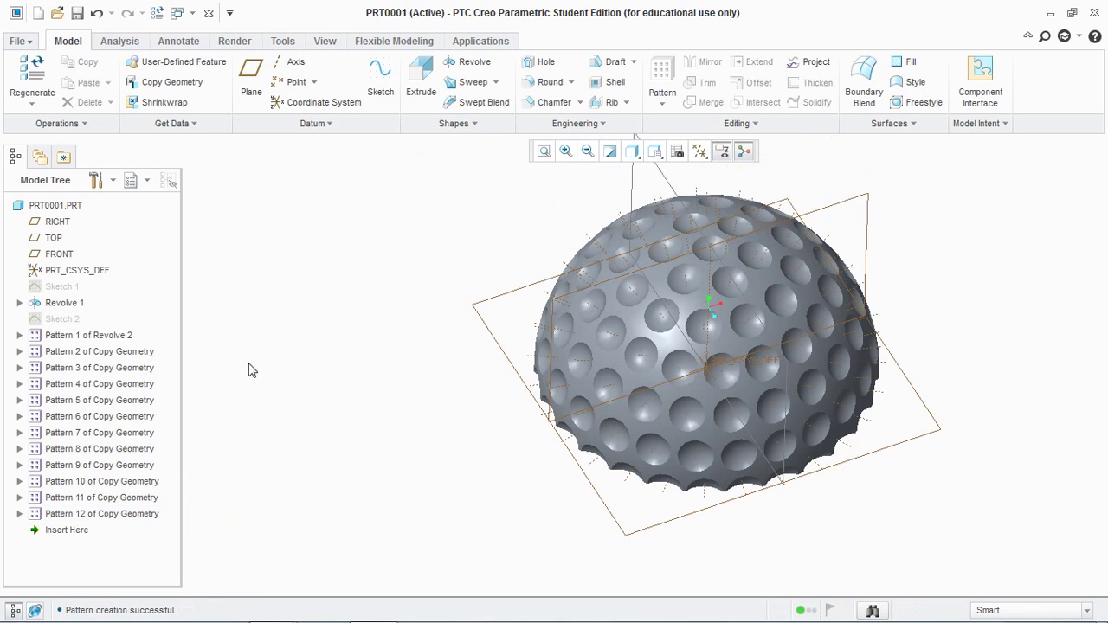
- Select Revolve 1 plus Pattern 1 through Pattern 12 in the model tree
click(69, 303)
ctrl+click(91, 336)
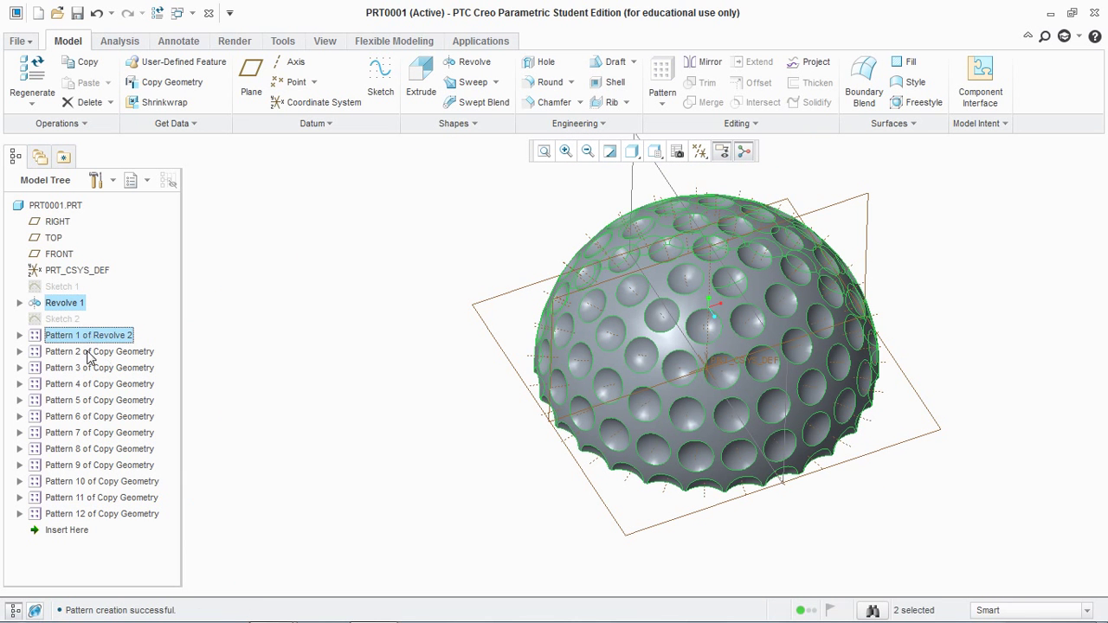
ctrl+click(89, 353)
ctrl+click(87, 369)
ctrl+click(86, 384)
ctrl+click(83, 401)
ctrl+click(79, 417)
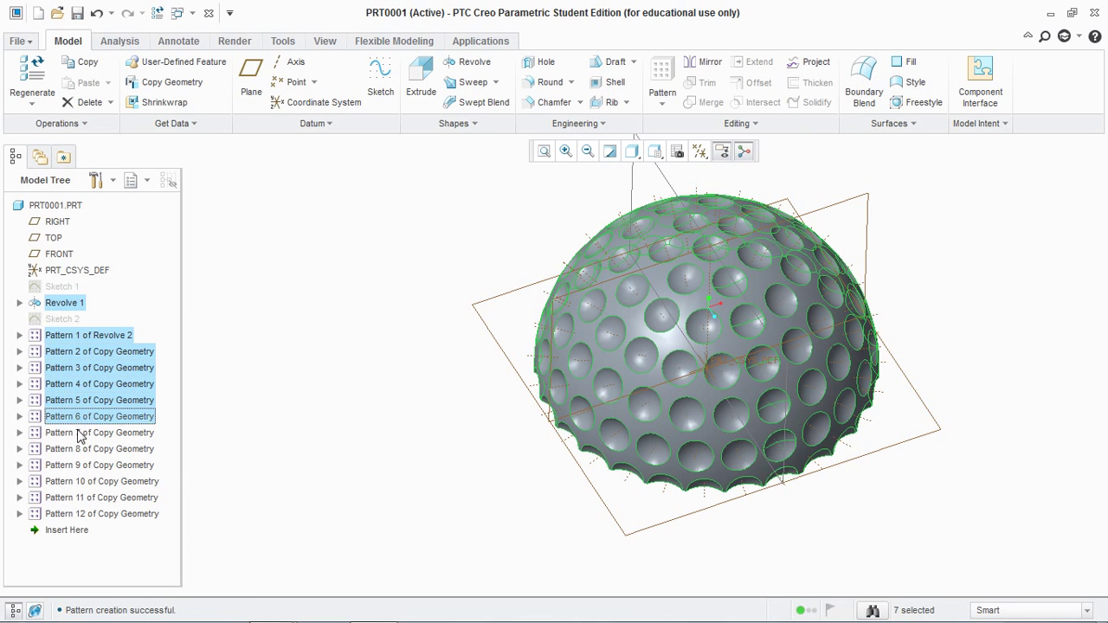
ctrl+click(77, 432)
ctrl+click(76, 449)
ctrl+click(74, 466)
ctrl+click(71, 482)
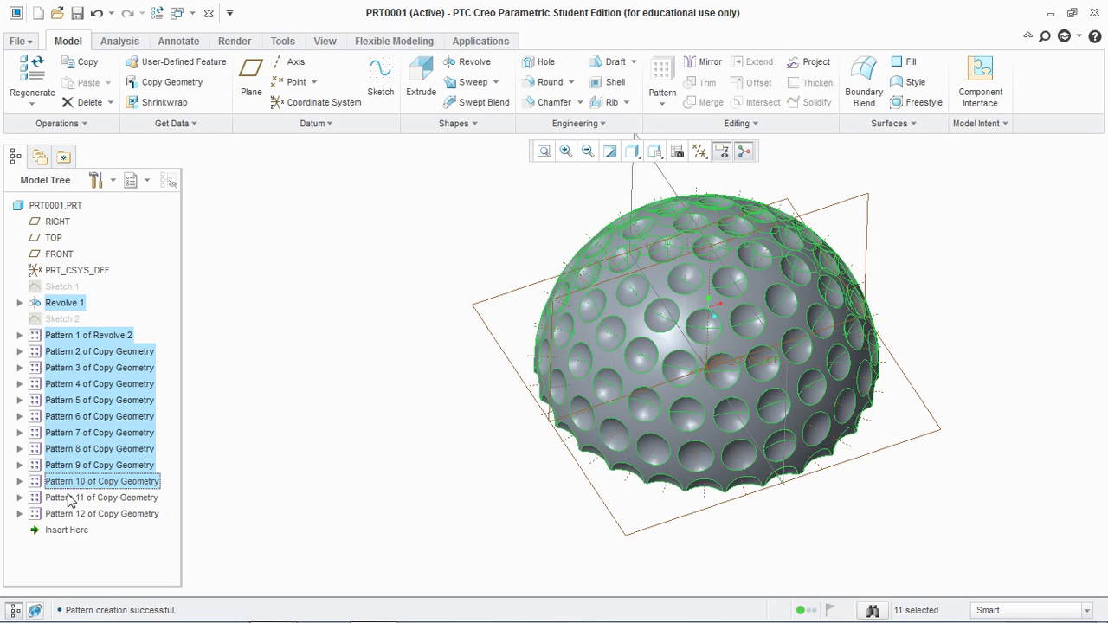
ctrl+click(69, 500)
ctrl+click(130, 514)
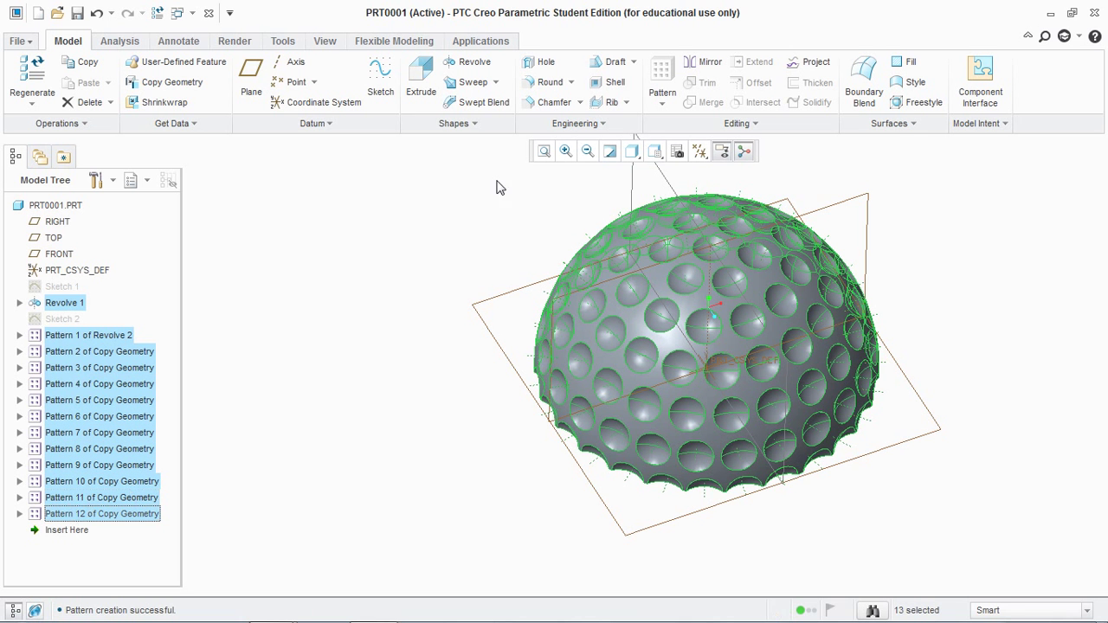
- Mirror the selected hemisphere features about the flat base plane
click(703, 62)
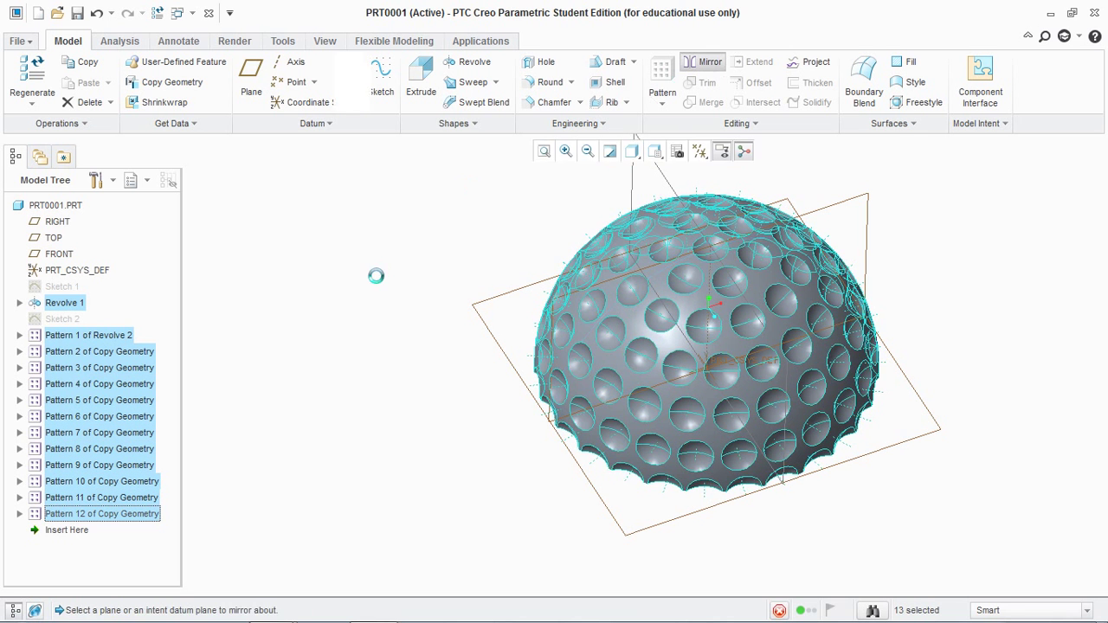
click(482, 317)
click(296, 83)
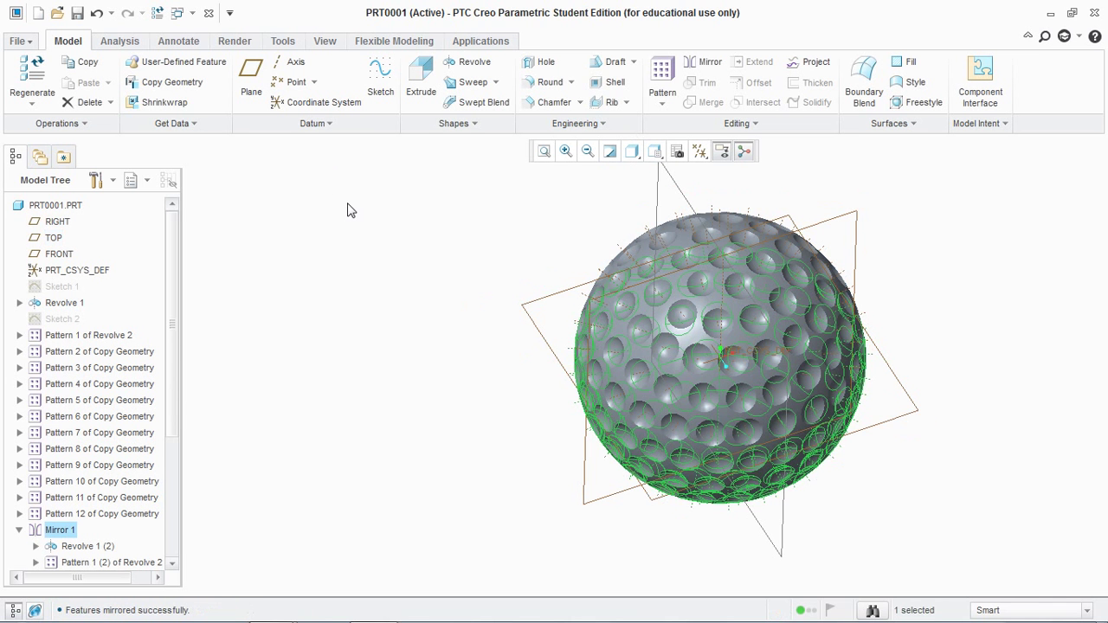
- Hide the datum planes and orbit the ball to check the mirrored dimples
scroll(870, 220, down, 2)
scroll(869, 220, down, 2)
click(699, 152)
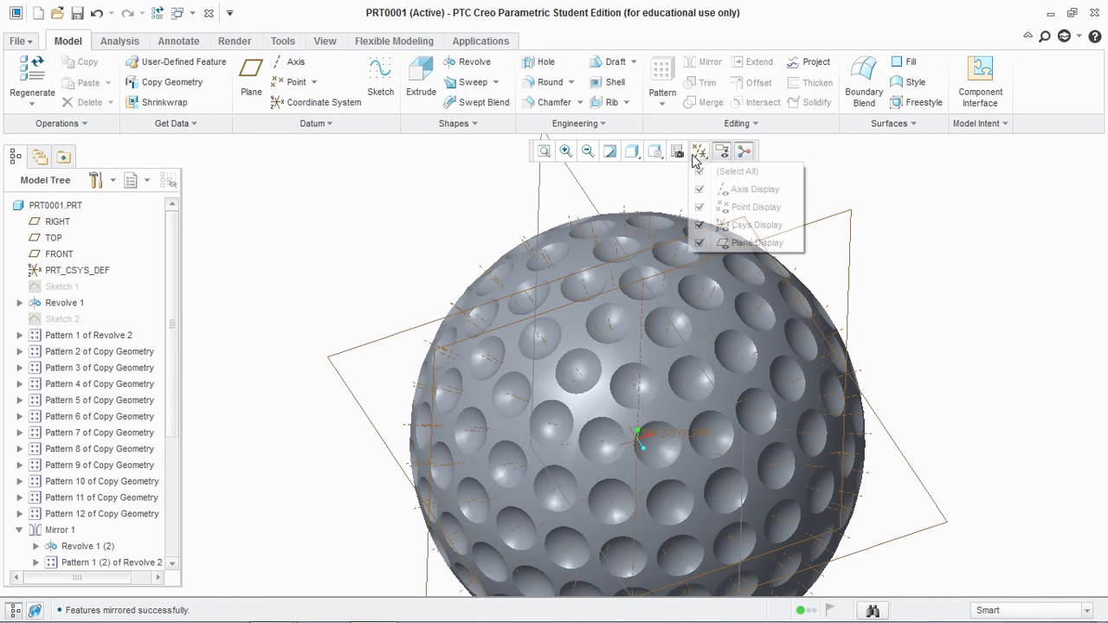
click(702, 172)
scroll(891, 242, up, 3)
mouse_move(893, 248)
middle_down()
mouse_move(714, 211)
mouse_move(635, 320)
middle_up()
scroll(922, 237, down, 2)
scroll(880, 243, up, 2)
scroll(881, 245, up, 1)
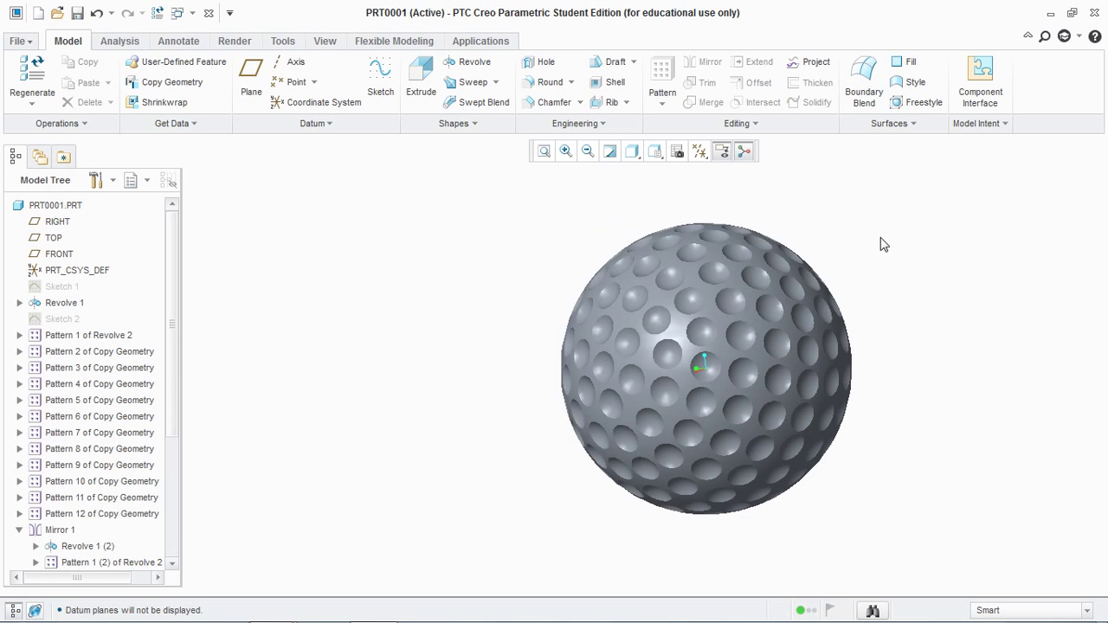
mouse_move(880, 245)
middle_down()
mouse_move(908, 208)
mouse_move(902, 245)
middle_up()
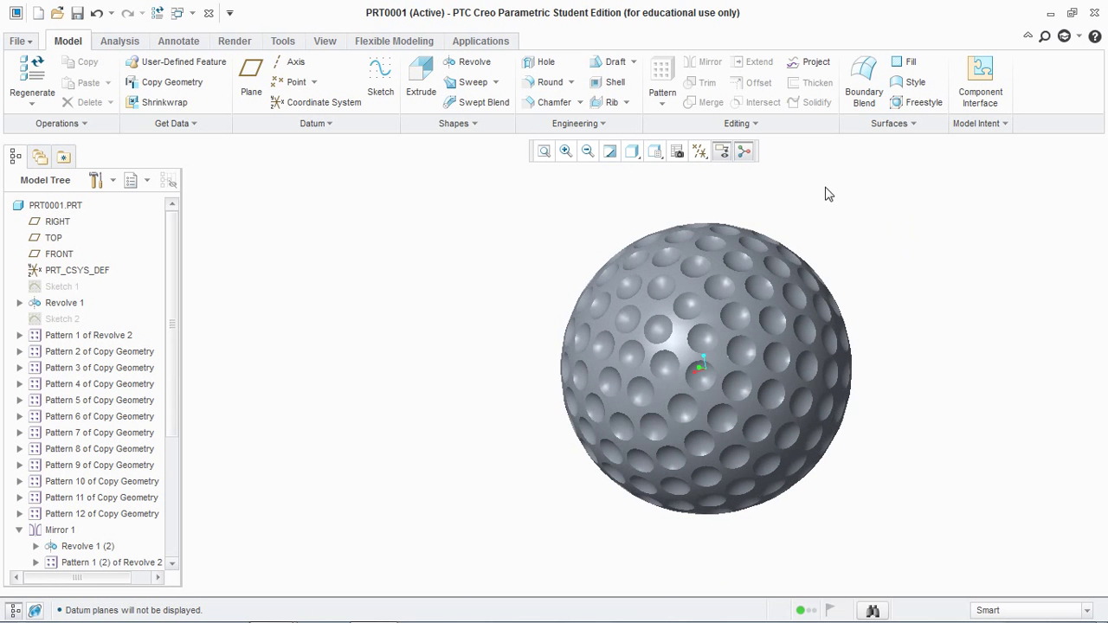
- Apply an Auto Round of size 0.90 to the ball's dimple edges and inspect them
click(571, 81)
click(562, 116)
double_click(75, 83)
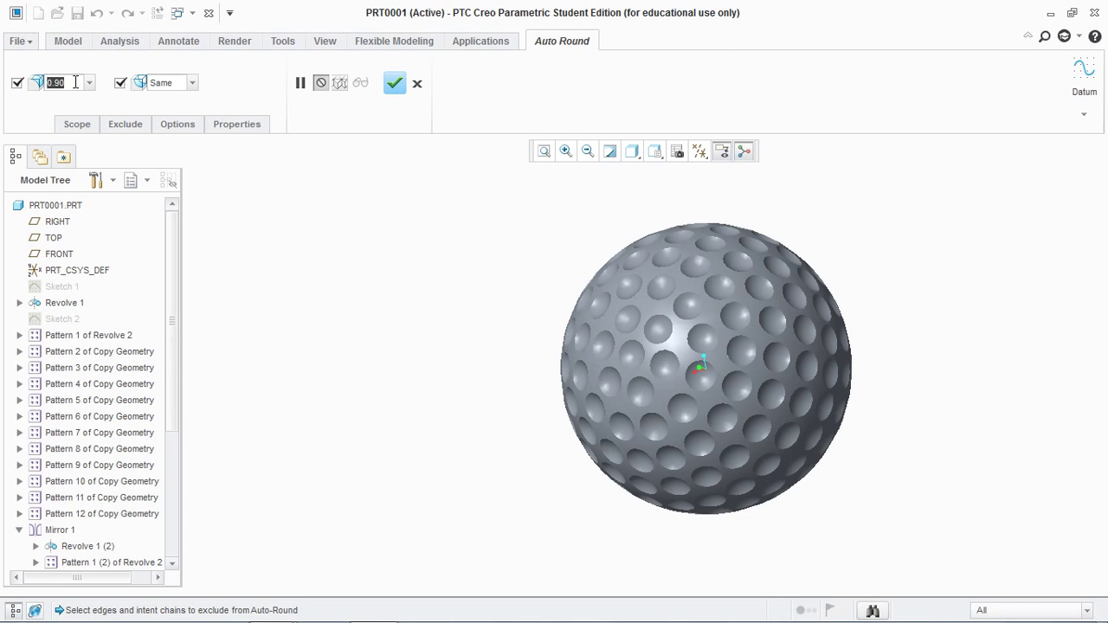
click(394, 82)
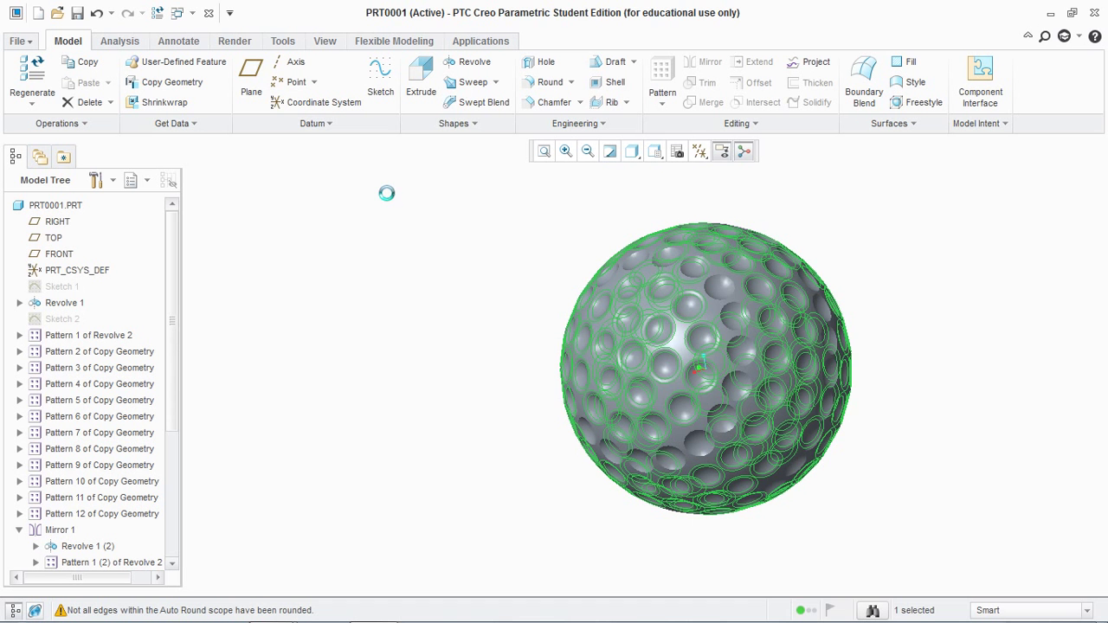
mouse_move(390, 217)
middle_down()
mouse_move(429, 325)
mouse_move(401, 296)
mouse_move(248, 289)
mouse_move(235, 307)
mouse_move(321, 324)
mouse_move(326, 293)
mouse_move(279, 277)
middle_up()
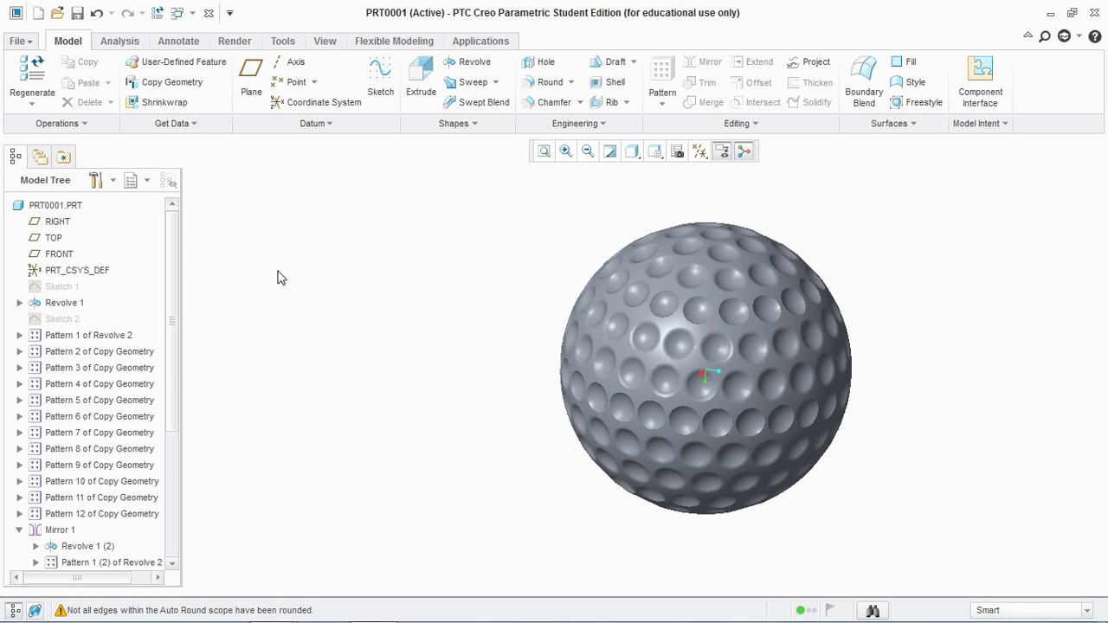
click(921, 607)
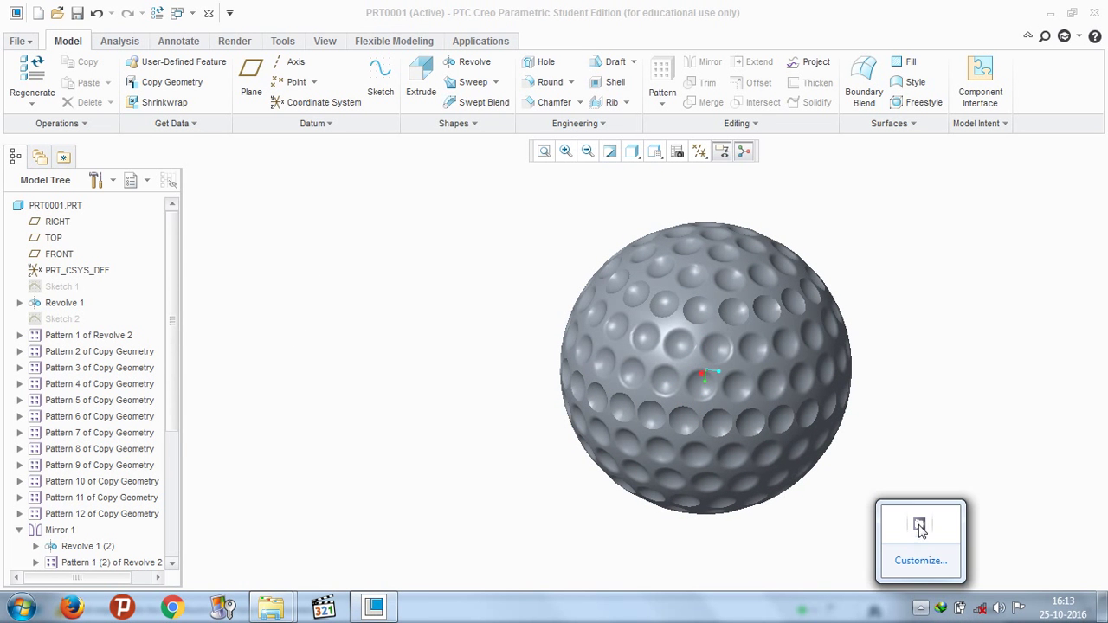